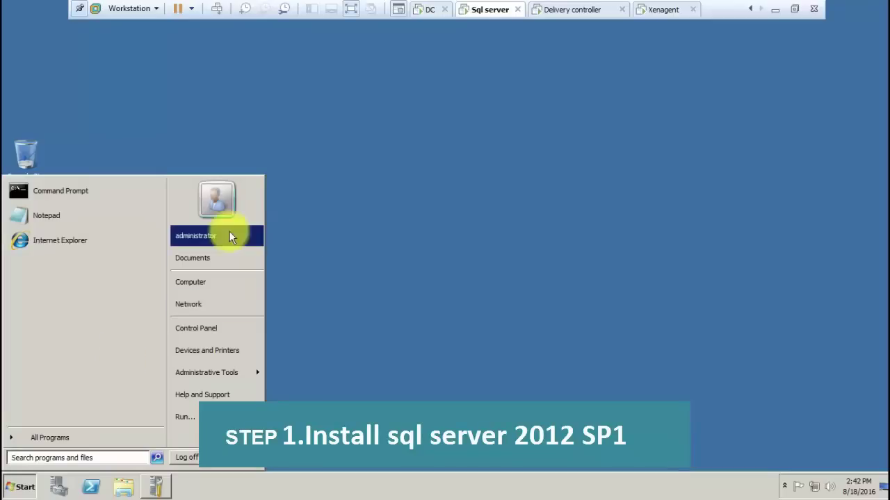
Open a Command Prompt and check the server's IP configuration and hostname
left_click(328, 246)
key("super+r")
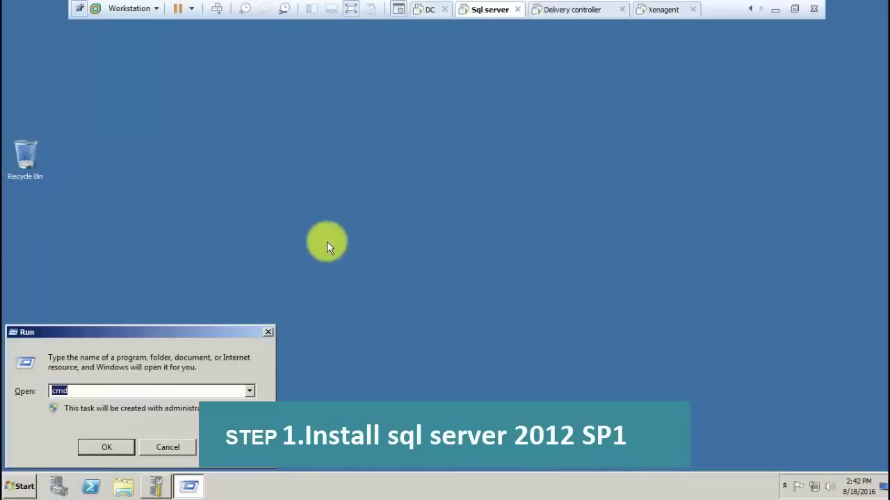
key("Return")
type("ipconfig")
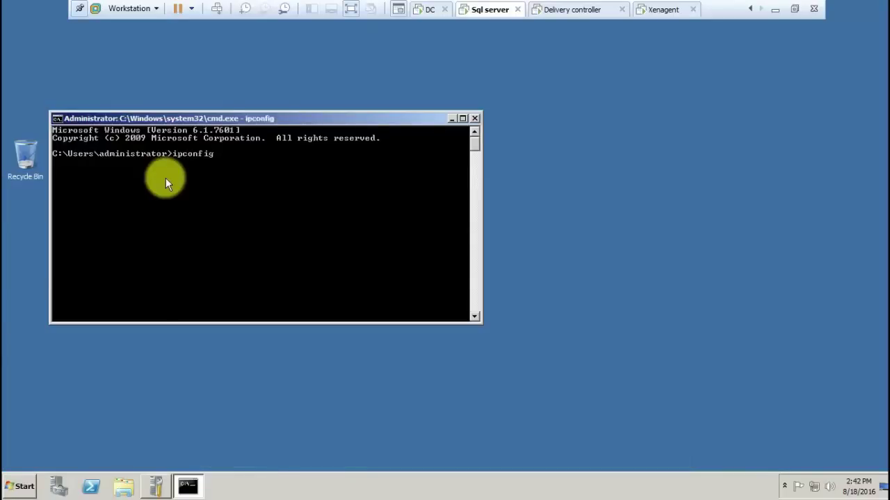
key("Return")
type("hostname")
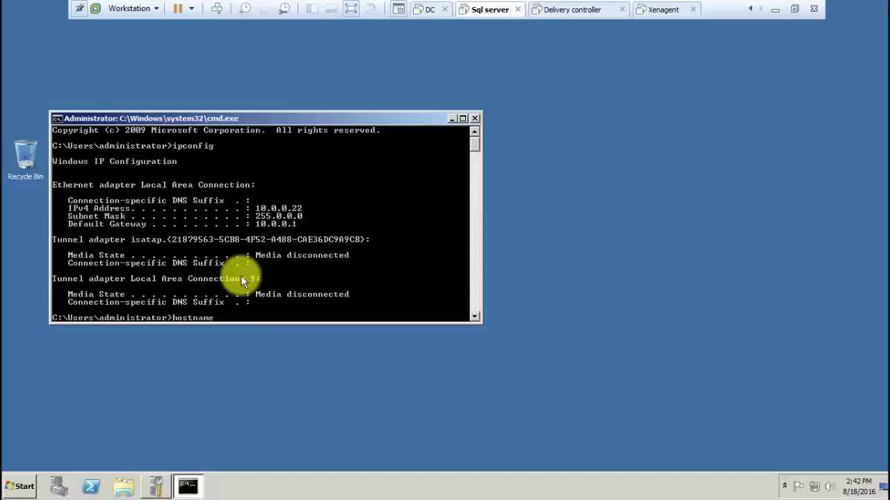
key("Return")
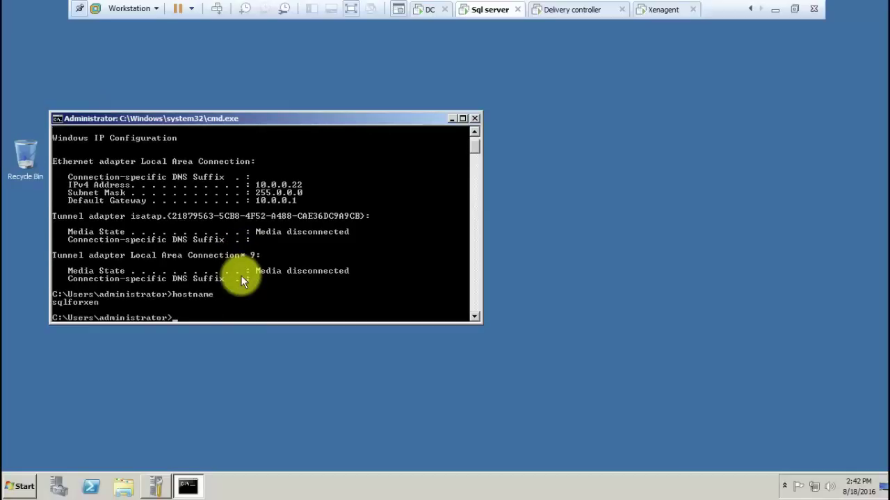
Ping 10.0.0.21, resolve sqlforxen with nslookup, then launch firewall.cpl
type("n")
key("BackSpace")
type("ping 10.0.0.21")
key("Return")
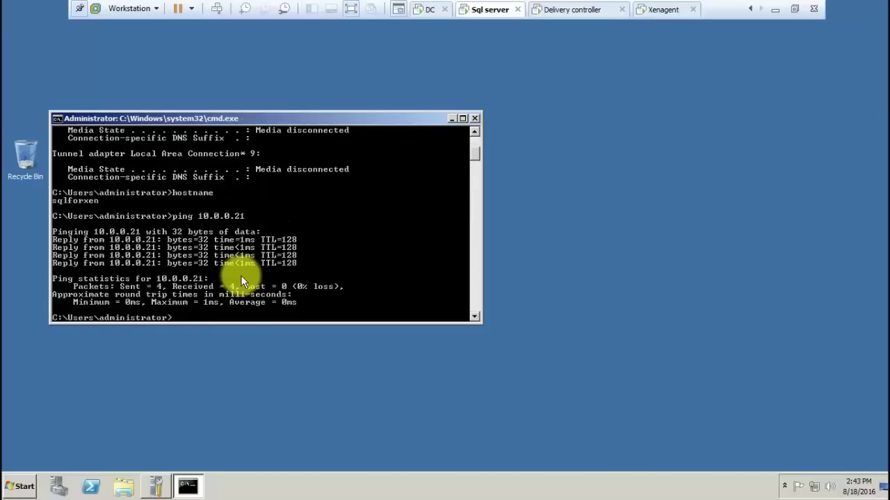
type("nslookup sqlforxen")
key("Return")
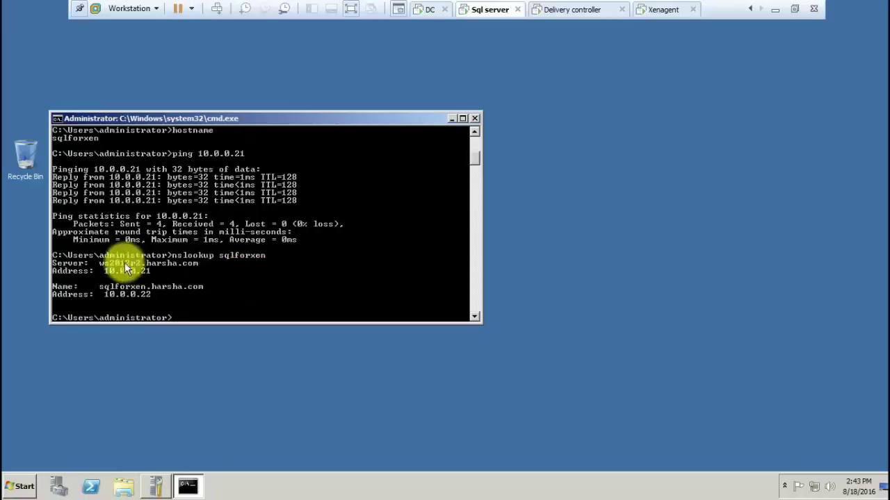
type("firew")
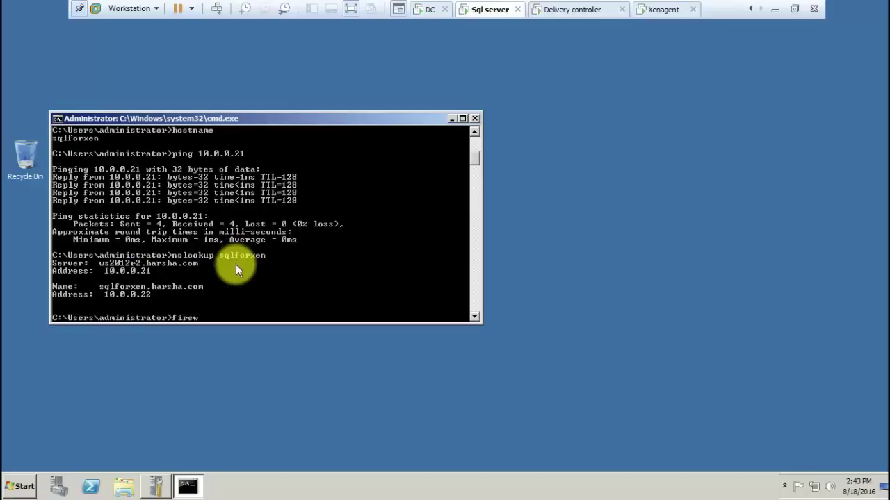
type("all.cpl")
key("Return")
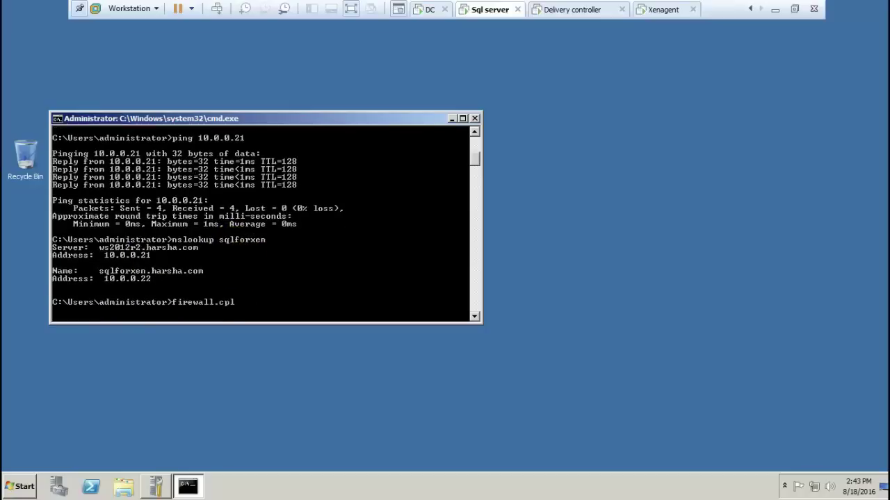
Leave Windows Firewall turned off and close the Firewall window
left_click(278, 160)
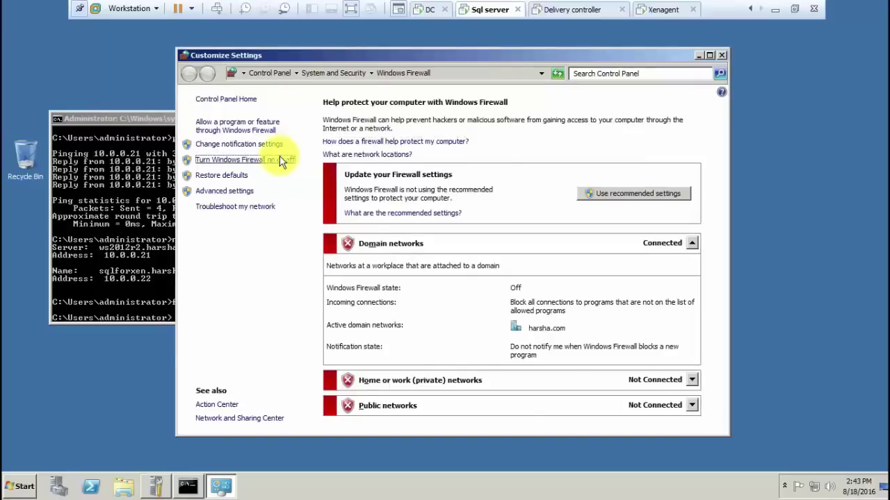
left_click(568, 420)
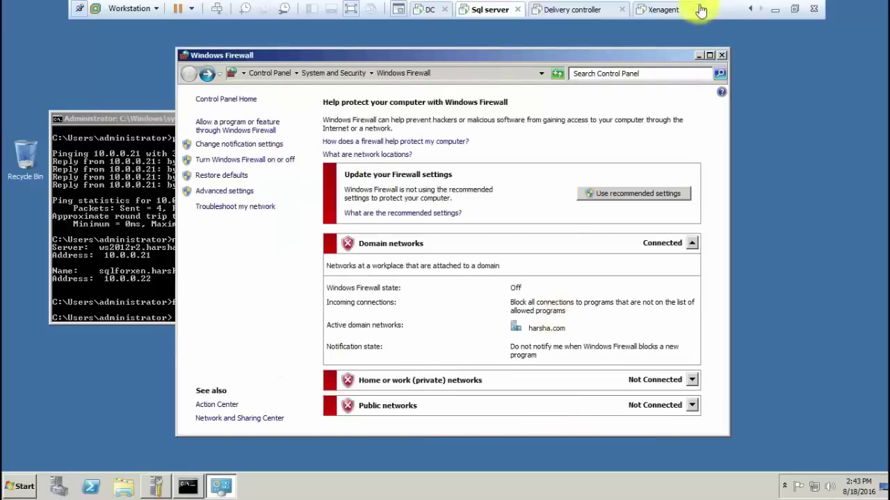
left_click(721, 55)
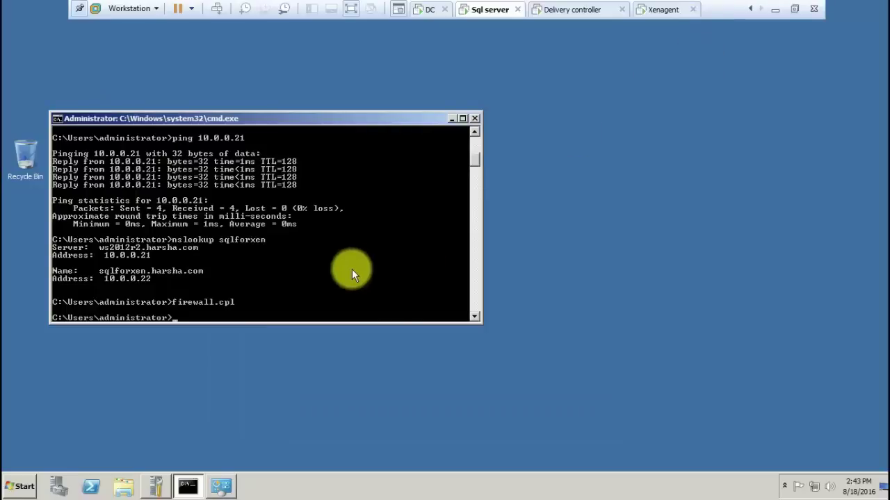
Run whoami to confirm the domain administrator login, then close Command Prompt
type("whoami")
key("Return")
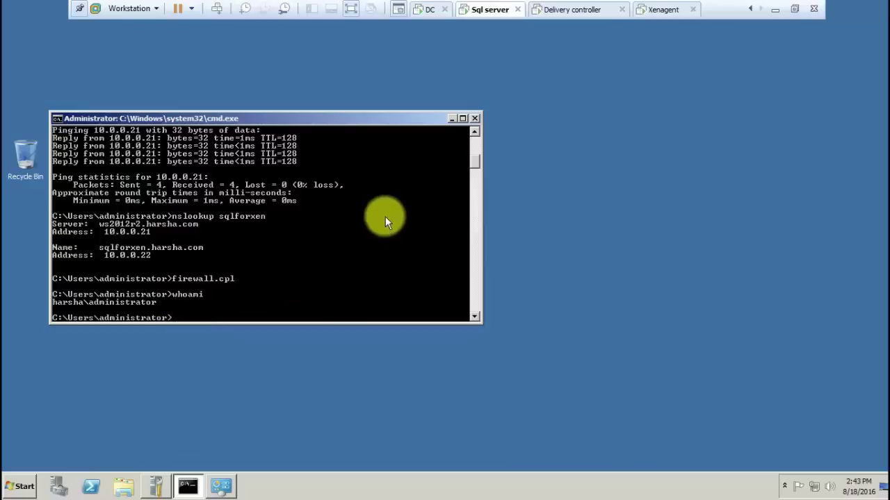
left_click(474, 120)
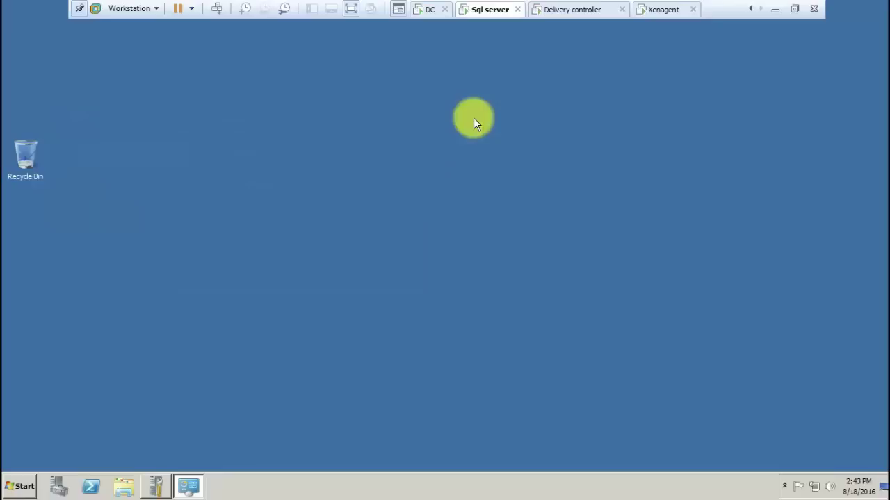
left_click(59, 486)
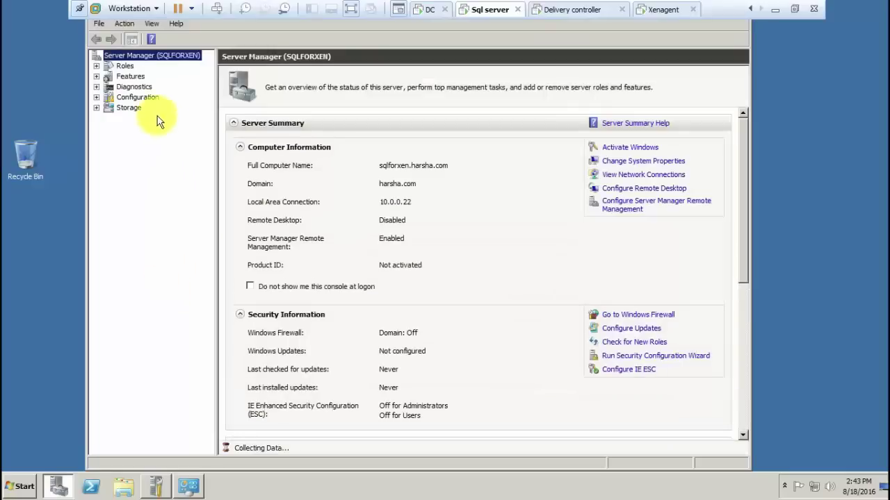
left_click(127, 77)
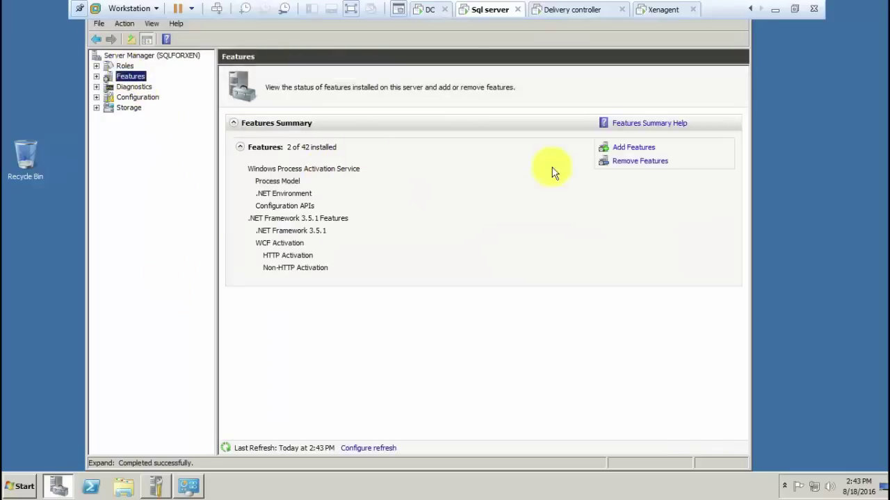
left_click(634, 149)
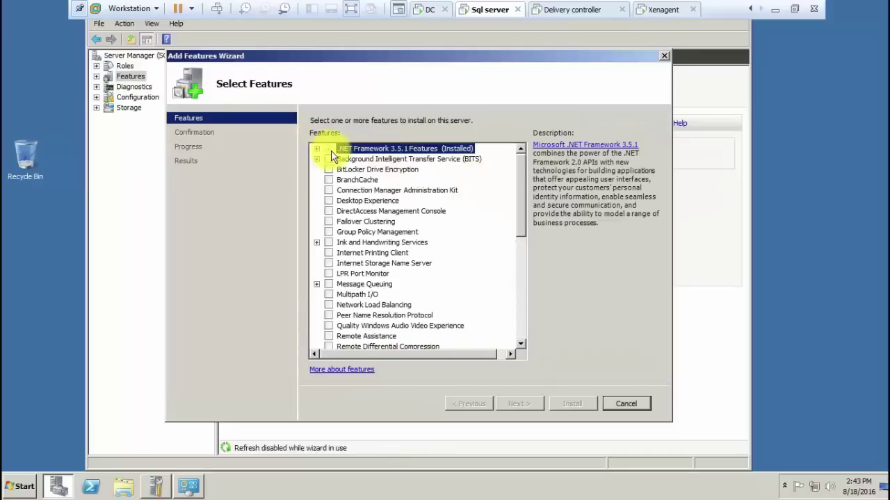
left_click(630, 404)
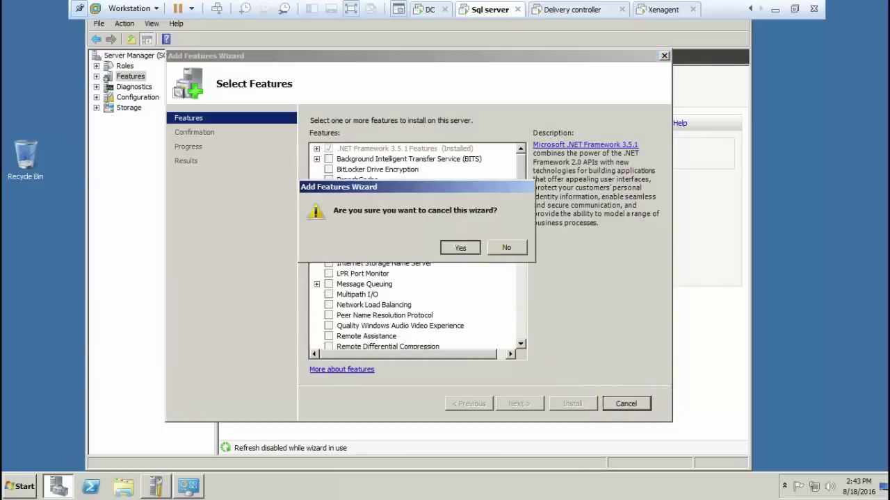
left_click(460, 248)
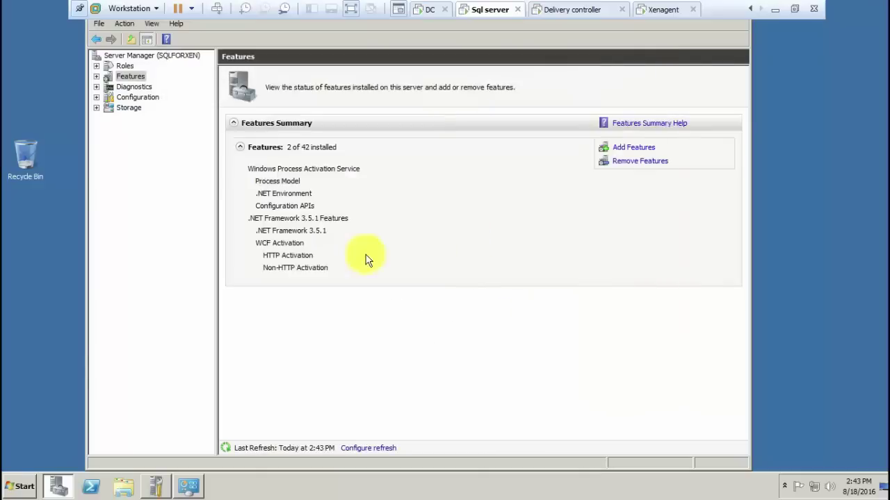
left_click(99, 23)
left_click(117, 50)
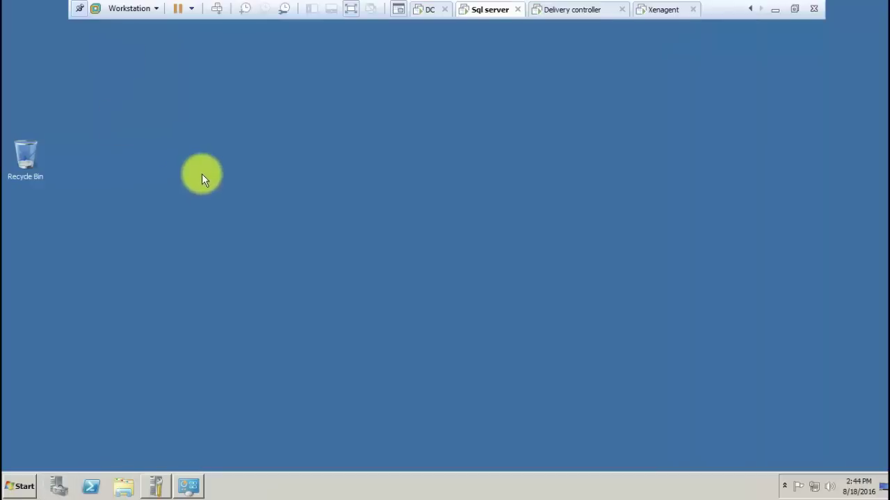
In the Sql server VM settings, set the CD/DVD (SATA) drive to Connected
right_click(472, 7)
left_click(506, 176)
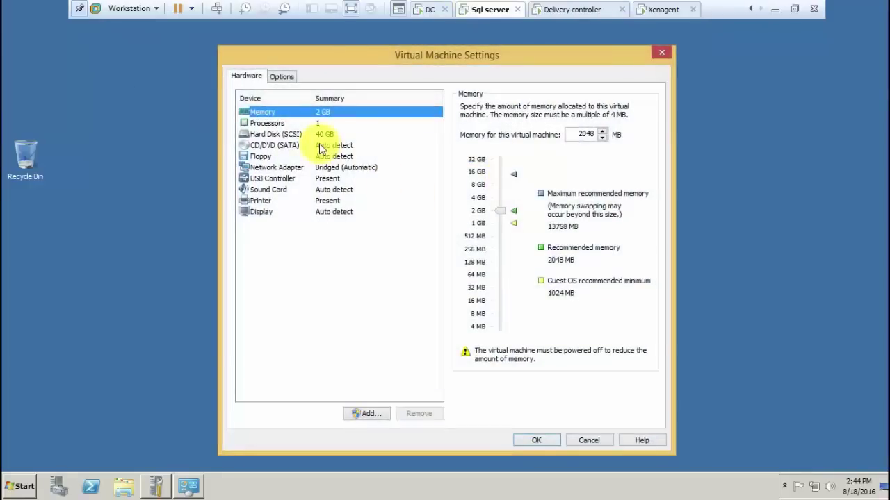
left_click(316, 146)
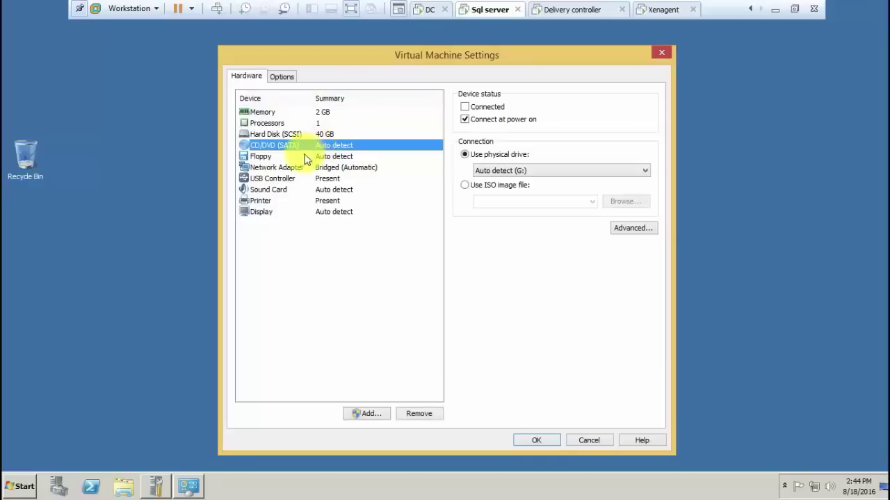
left_click(308, 170)
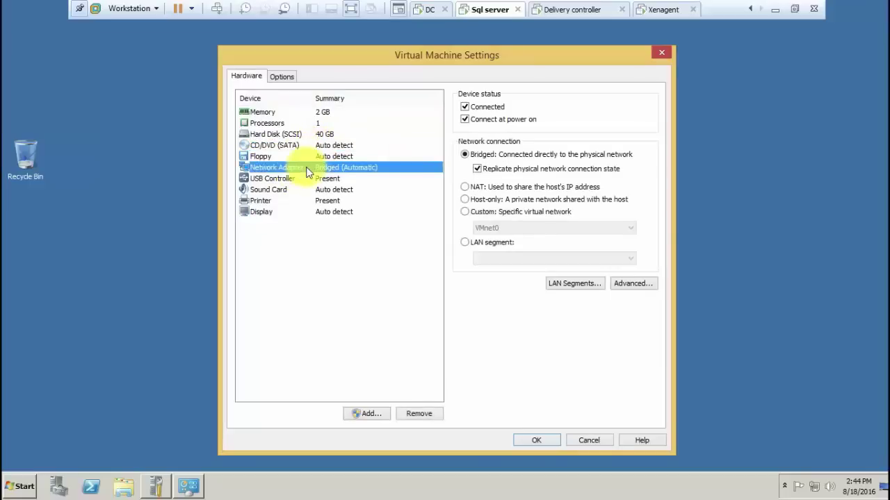
left_click(271, 146)
left_click(477, 105)
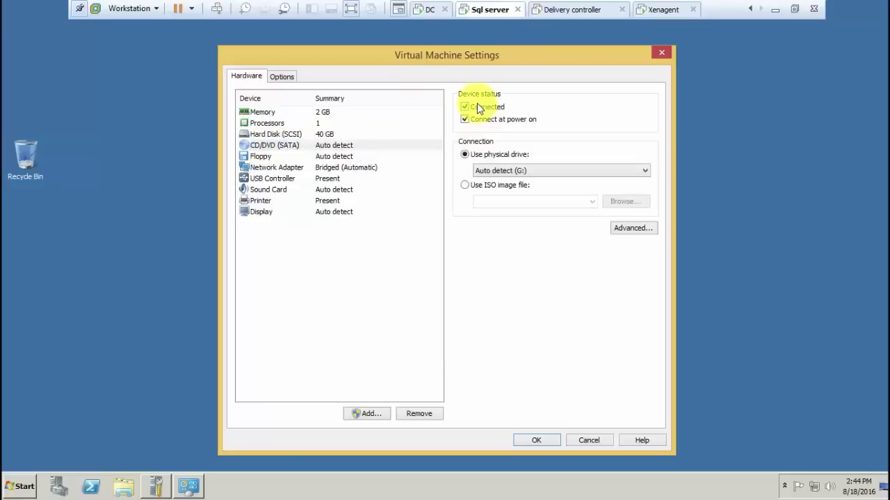
Load the sql server 2012 sp1 ISO from the Desktop into the drive and apply
left_click(481, 183)
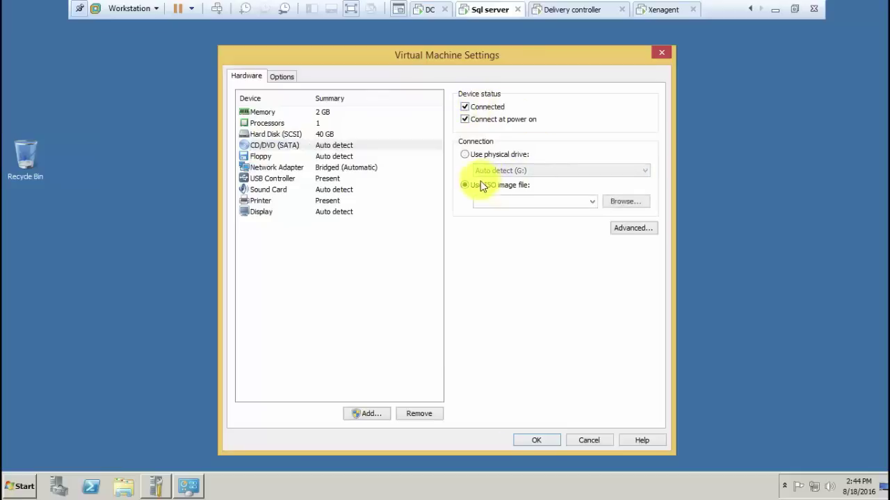
left_click(625, 203)
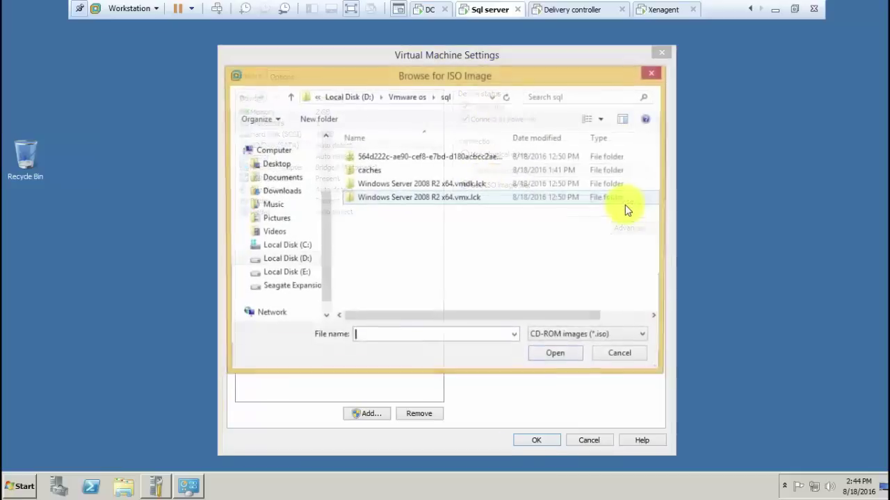
left_click(277, 165)
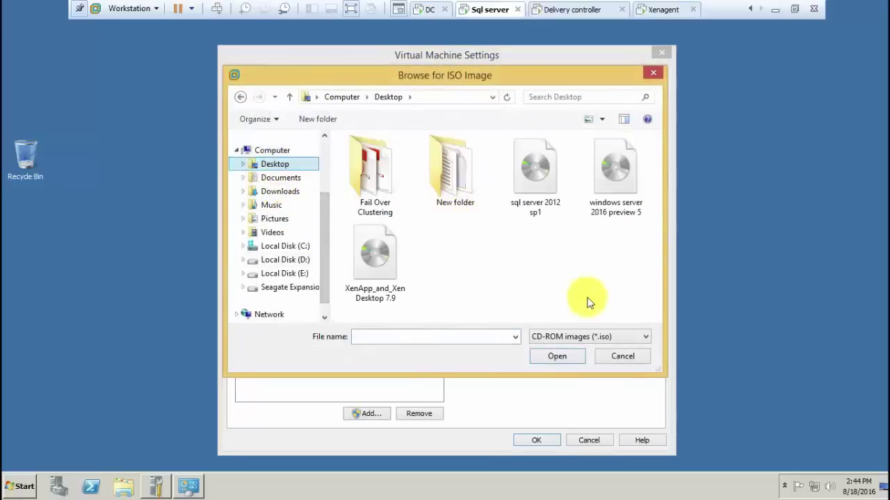
left_click(545, 192)
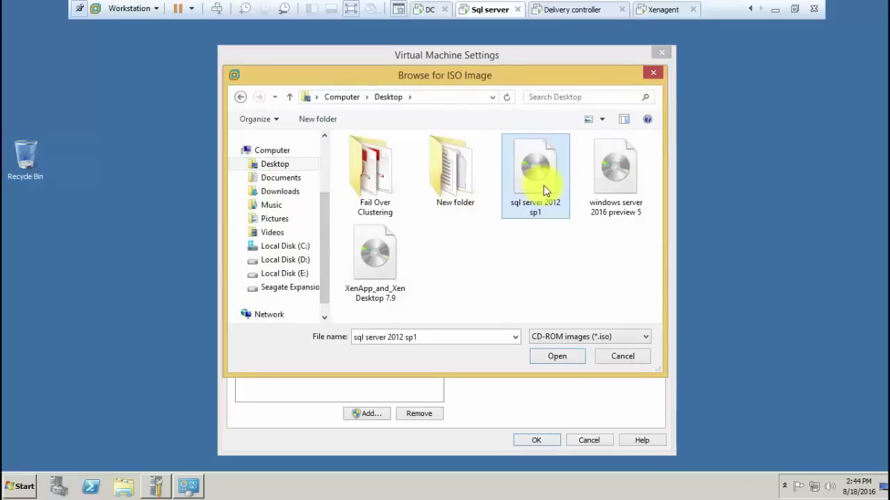
double_click(544, 192)
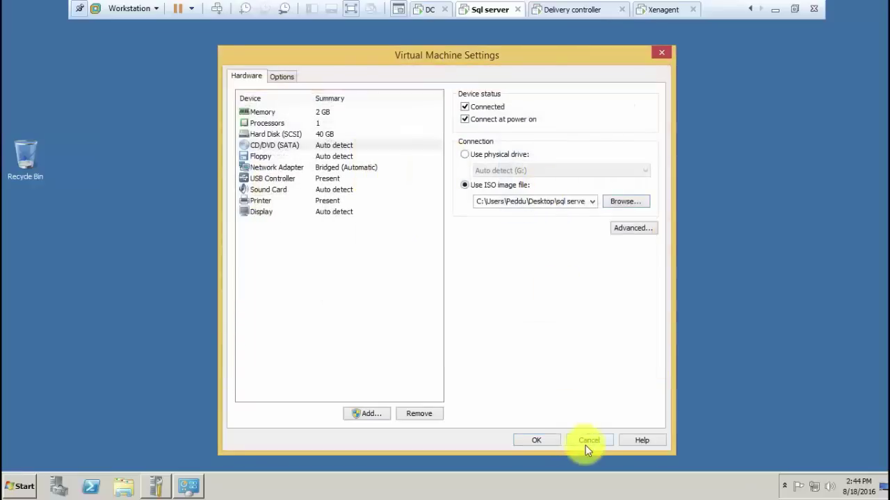
left_click(545, 439)
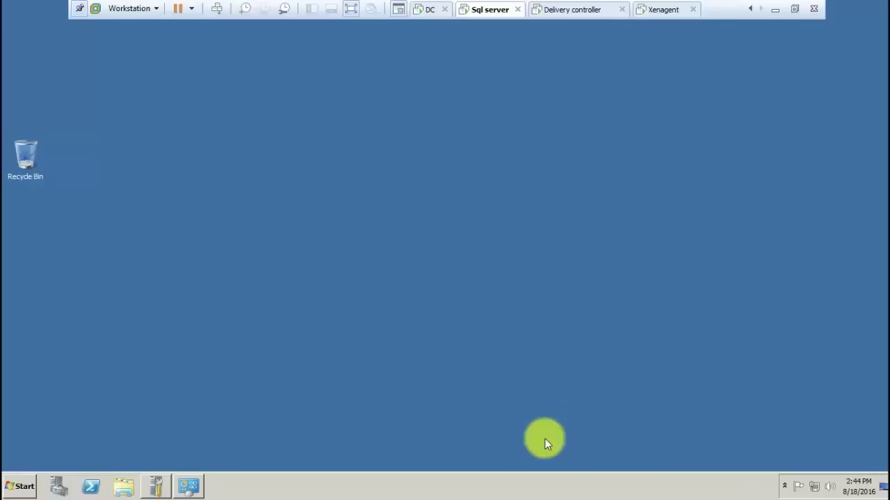
Run SETUP.EXE from the SQLServer DVD drive (D:) in Computer, then minimize the window
left_click(18, 485)
left_click(204, 283)
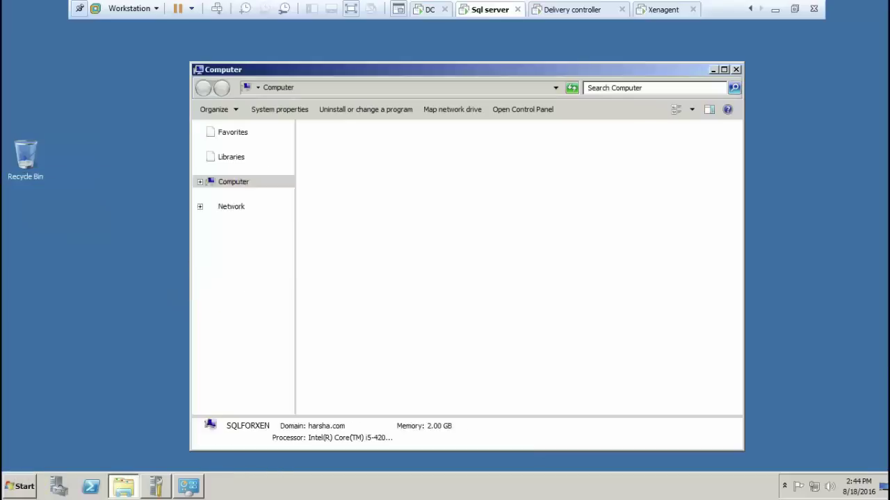
left_click(535, 210)
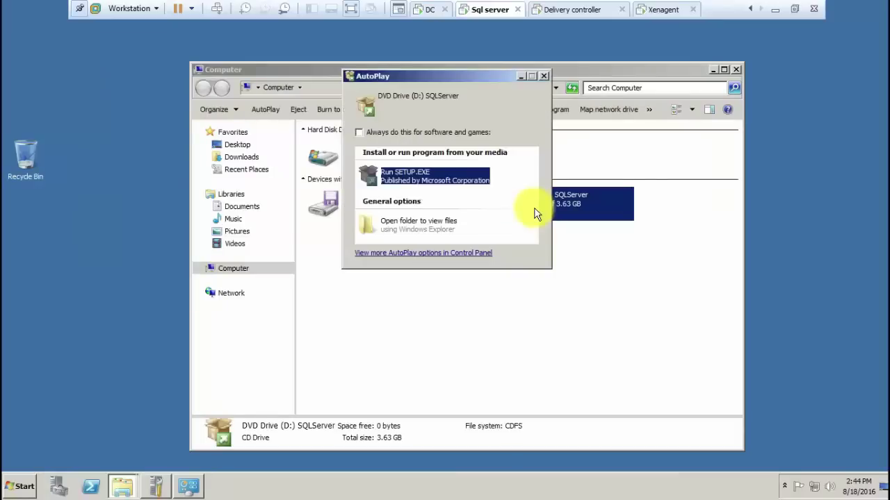
left_click(456, 179)
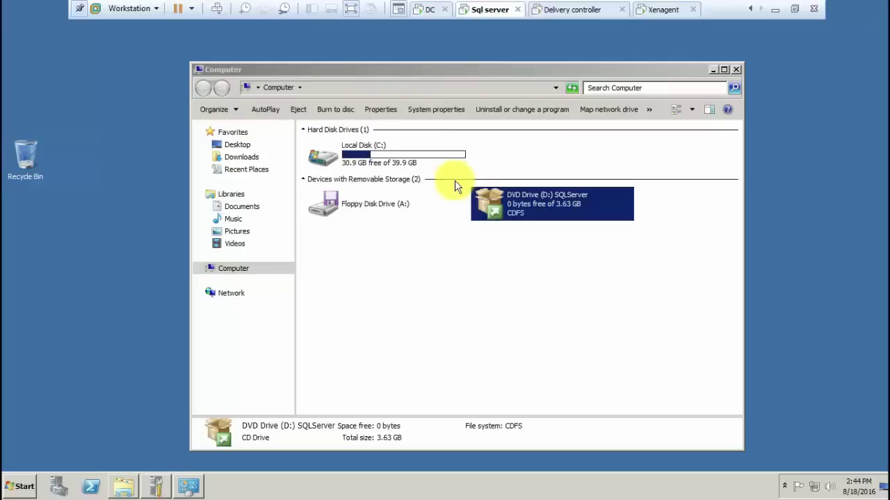
left_click(467, 260)
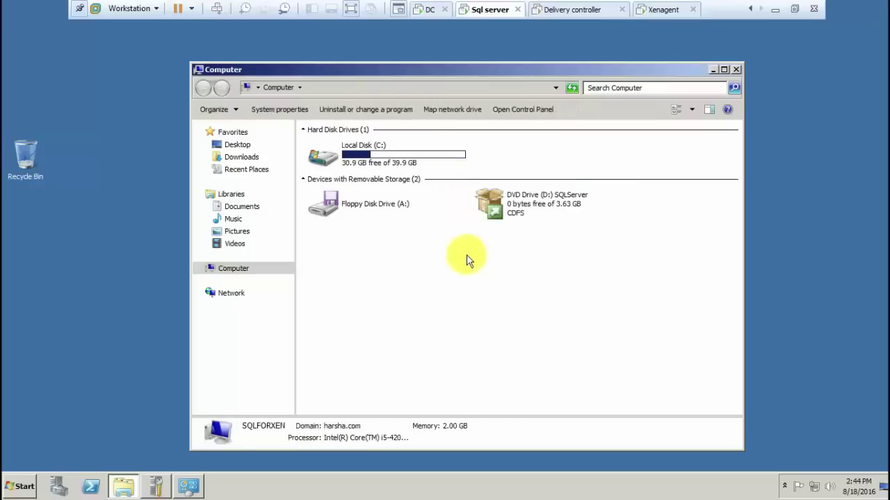
left_click(712, 69)
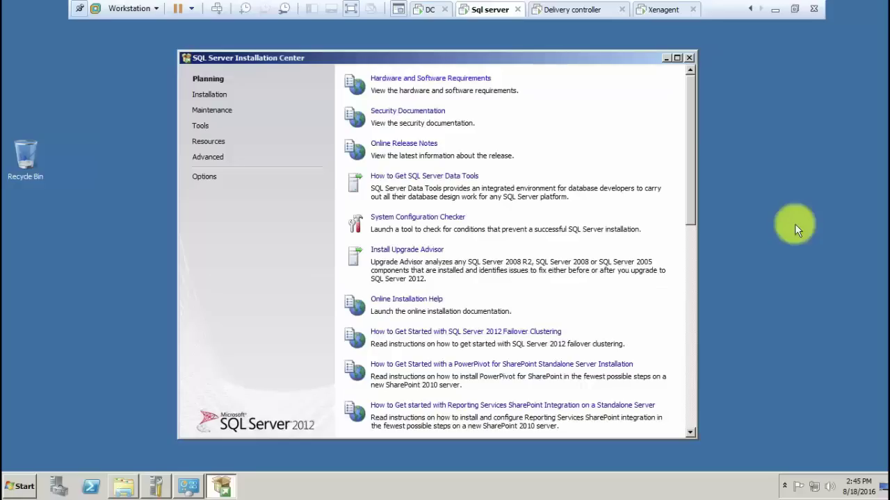
Start a new stand-alone SQL Server installation and accept the 8 passed support rules
left_click(220, 97)
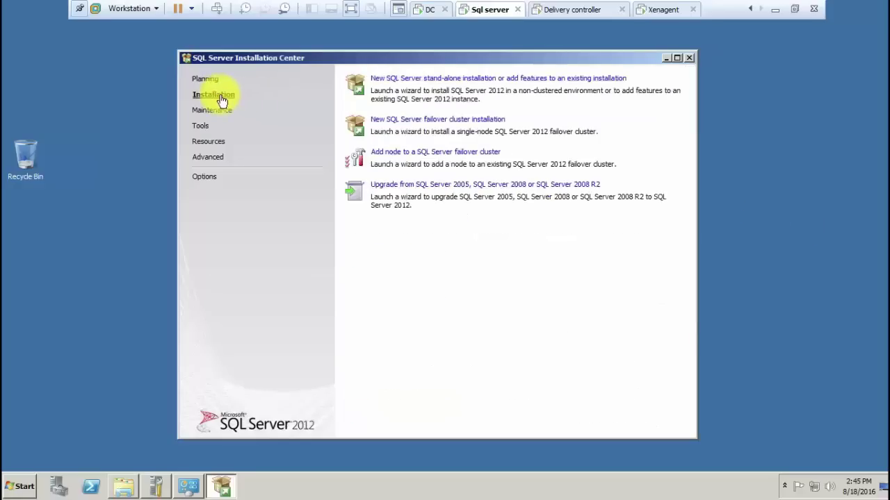
left_click(424, 79)
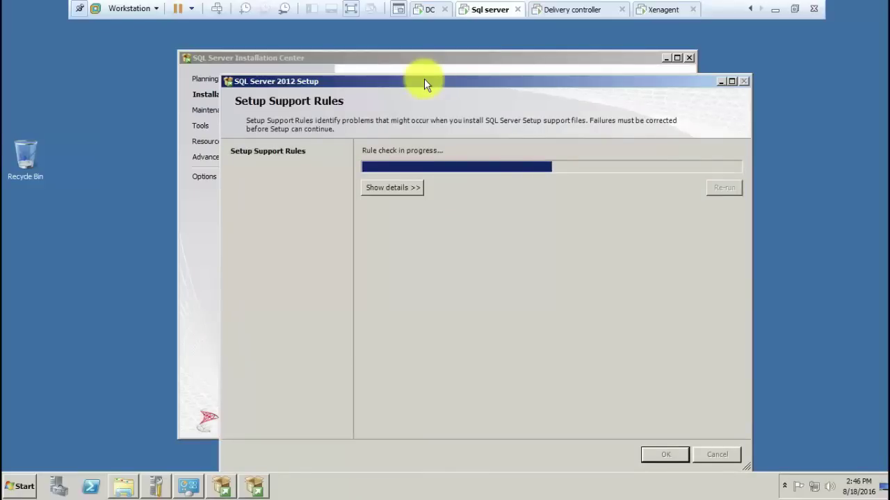
left_click(418, 186)
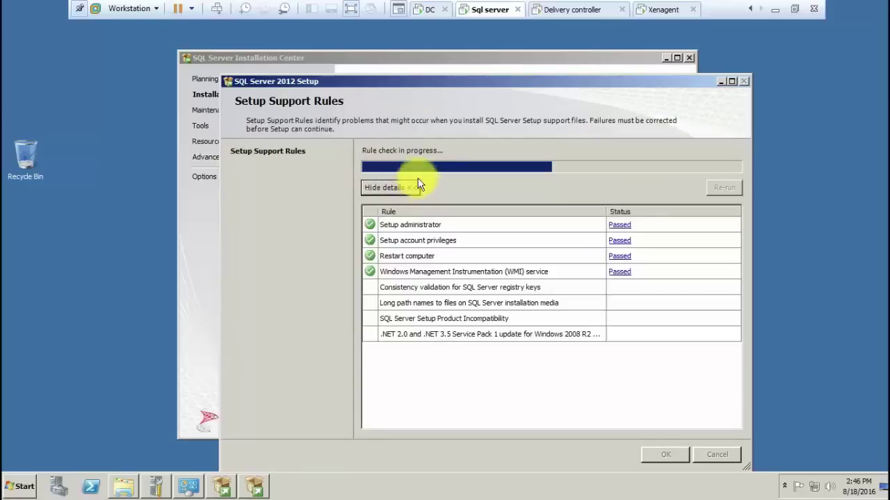
left_click_drag(421, 80, 380, 58)
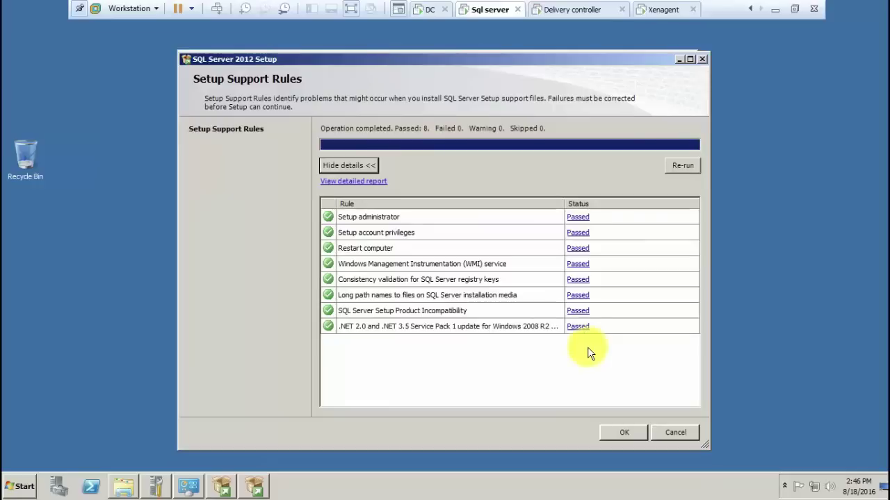
left_click(613, 432)
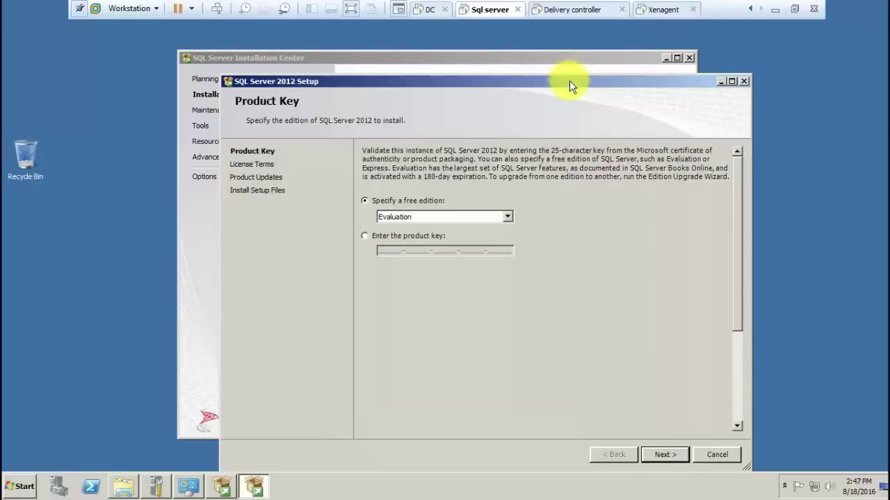
Continue with the Evaluation edition and accept the SQL Server license terms
left_click_drag(570, 80, 545, 56)
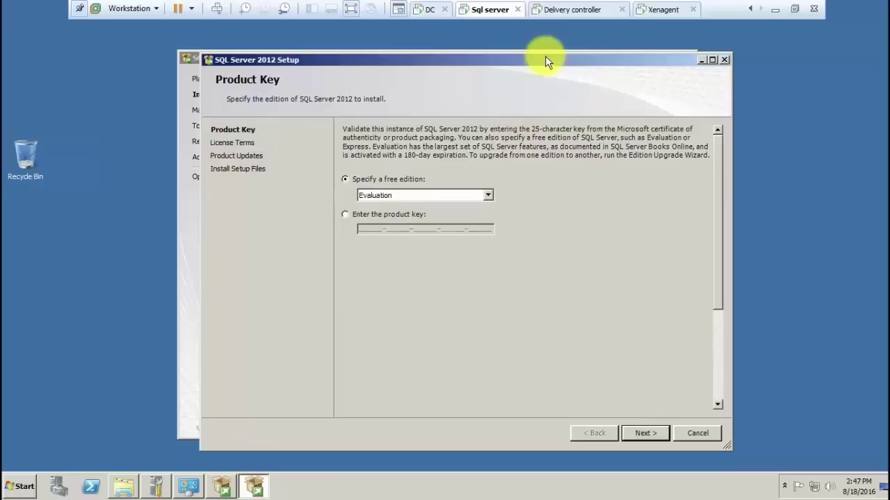
left_click(640, 431)
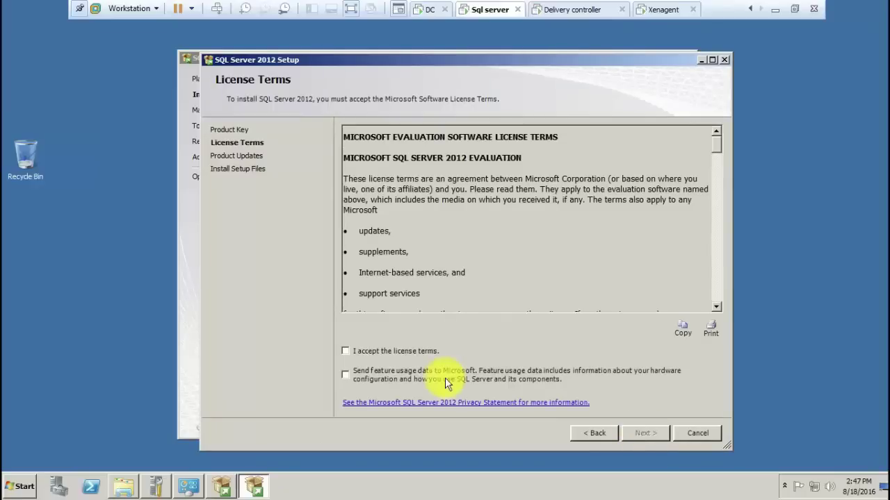
left_click(420, 353)
left_click(641, 433)
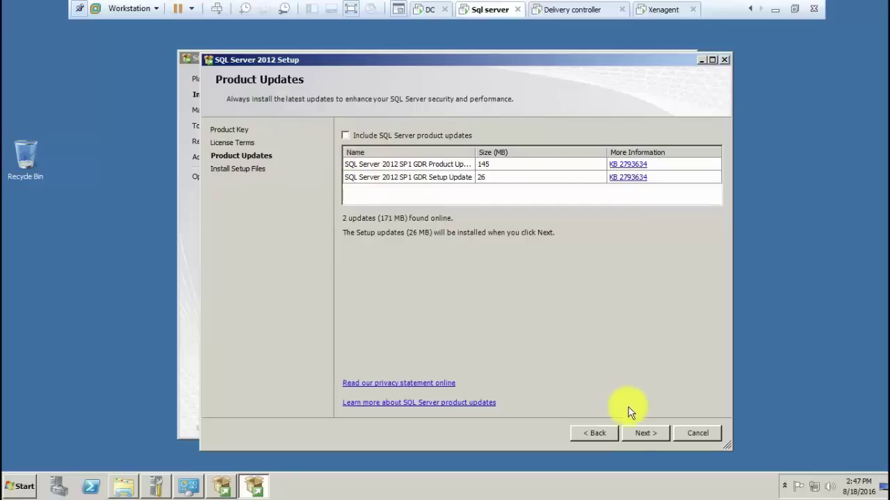
Continue past Product Updates without including the SQL Server updates
left_click(643, 434)
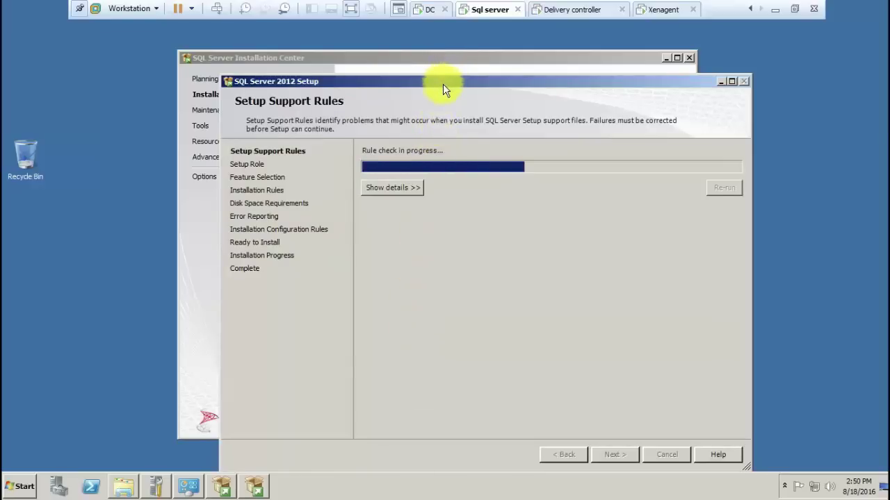
Review the 7 passed Setup Support Rules and continue to Setup Role
left_click_drag(443, 83, 439, 61)
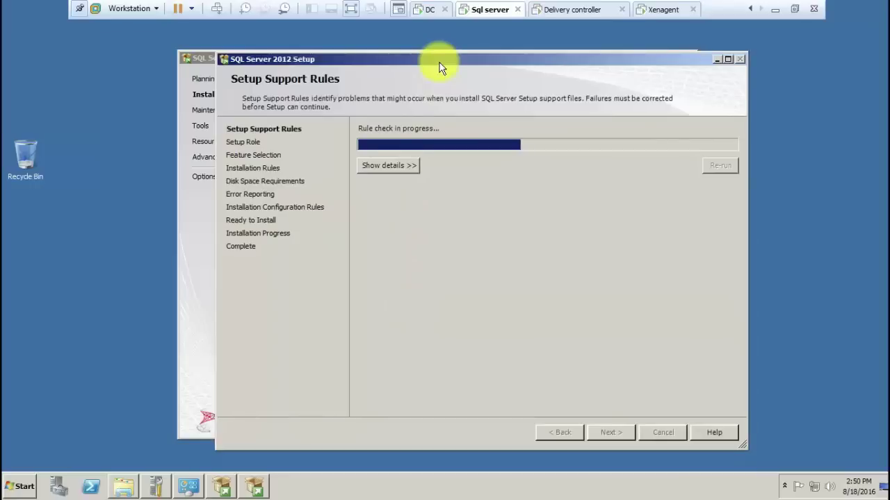
left_click(399, 171)
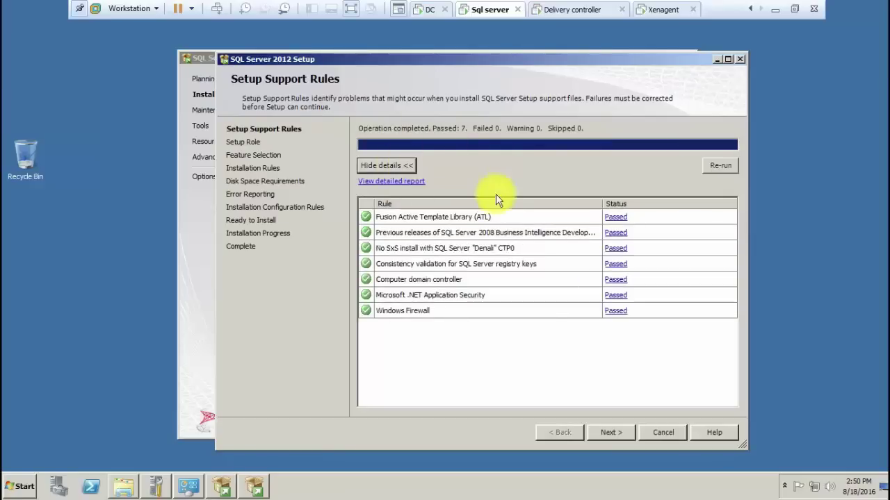
left_click(600, 432)
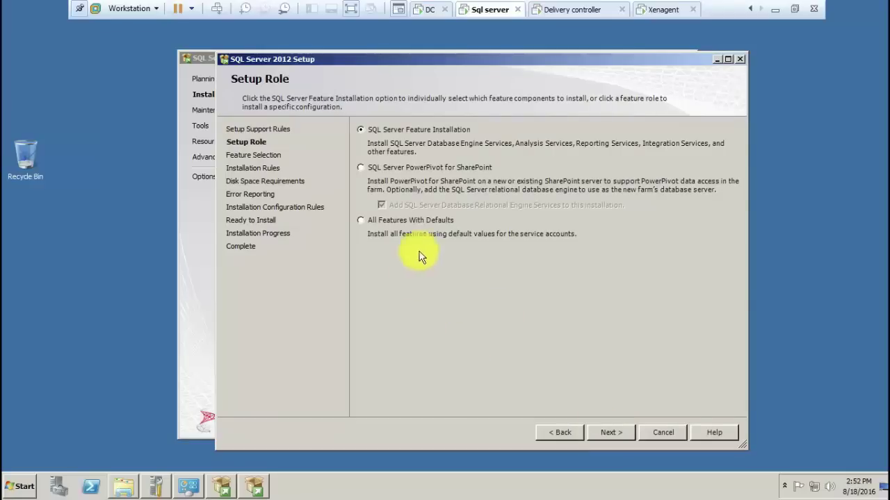
Choose All Features With Defaults, keep the selected features, and pass the 4 installation rules
left_click(436, 223)
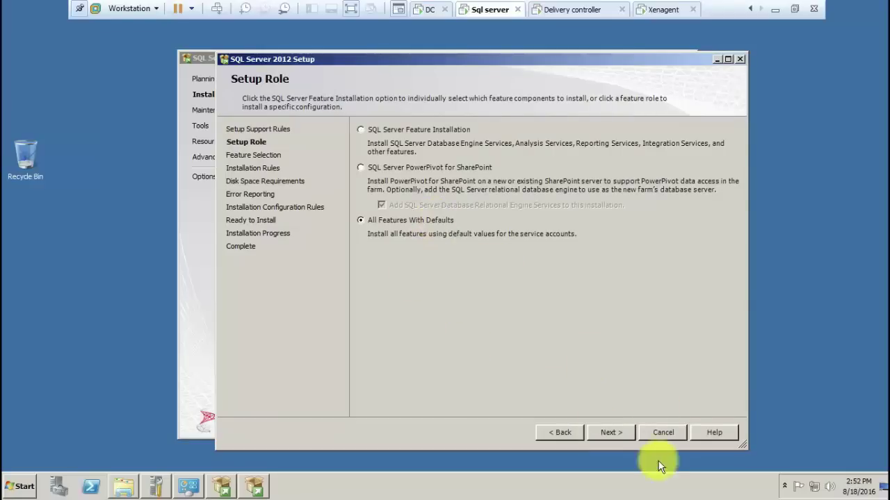
left_click(623, 431)
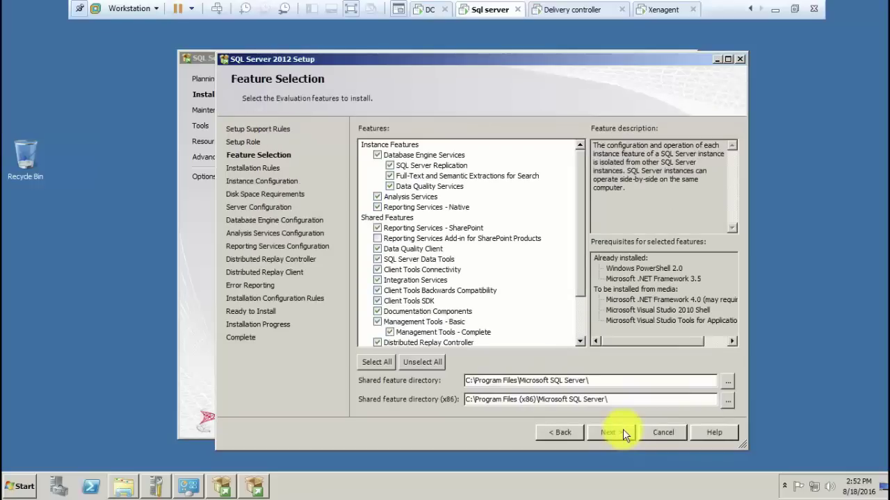
left_click(617, 434)
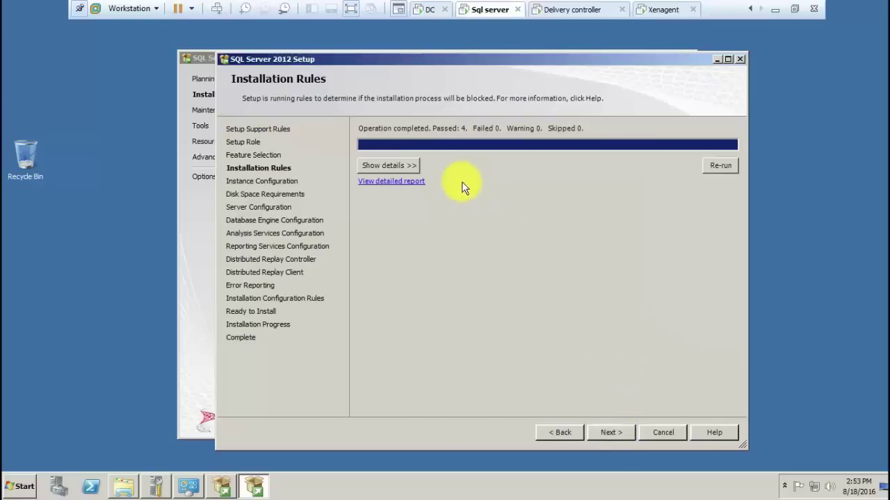
left_click(413, 168)
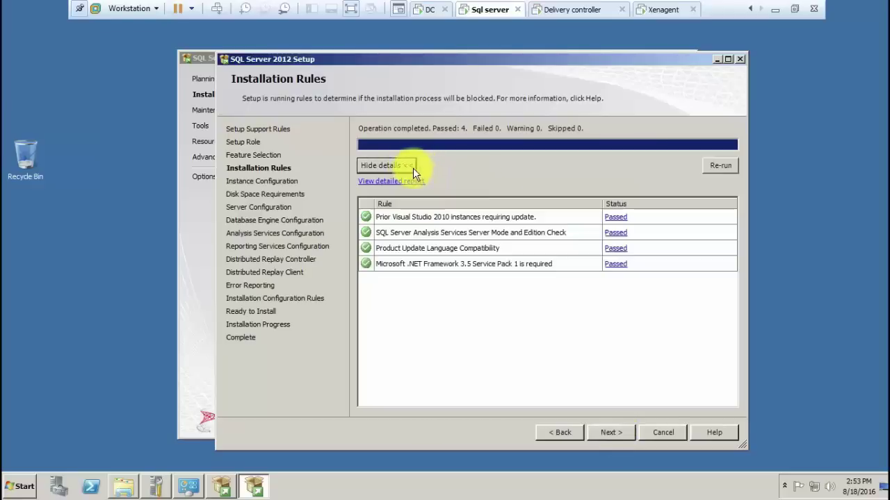
left_click(618, 433)
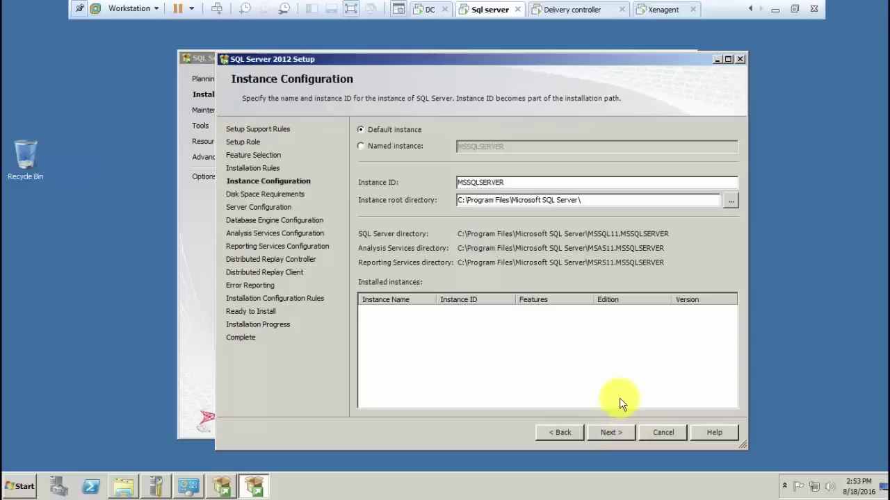
Create named instance xendesktop with instance ID XENDESKTOP and continue
left_click(389, 146)
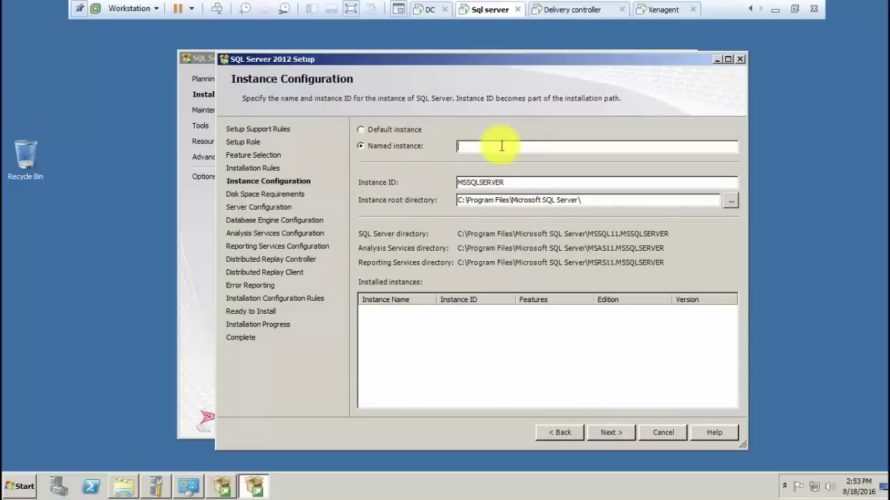
type("x")
key("BackSpace")
type("xen")
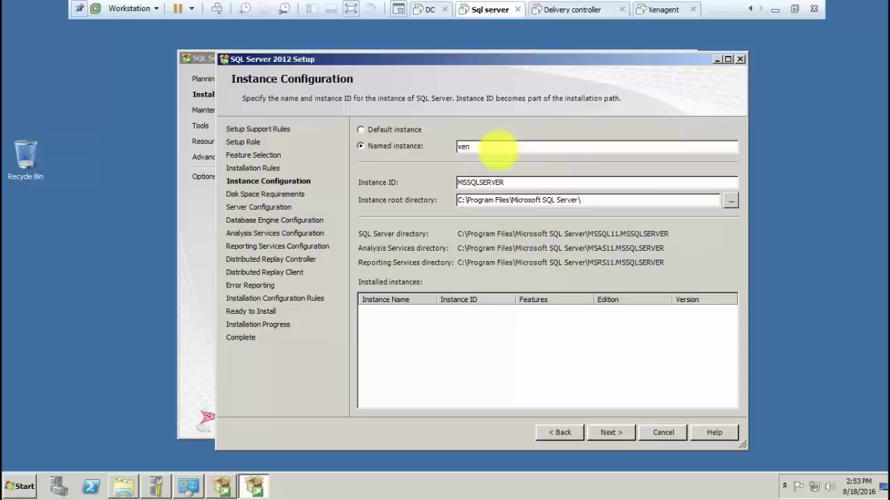
type("desktop")
left_click(525, 183)
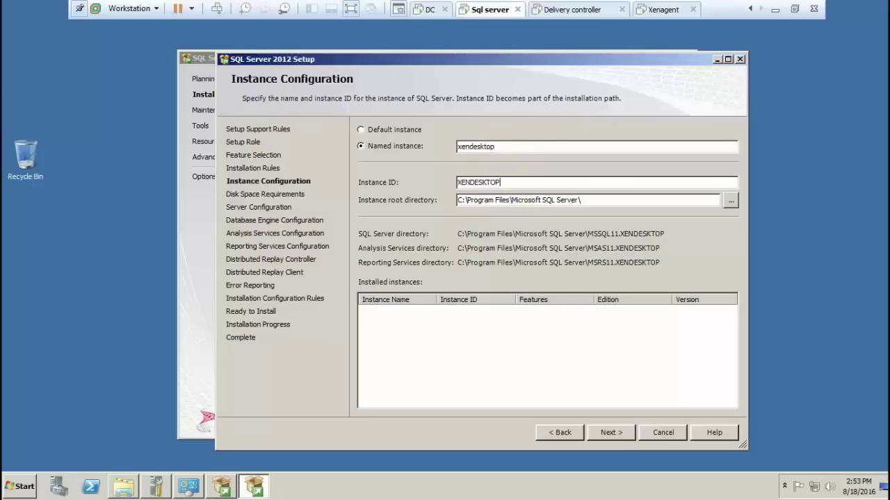
left_click(609, 433)
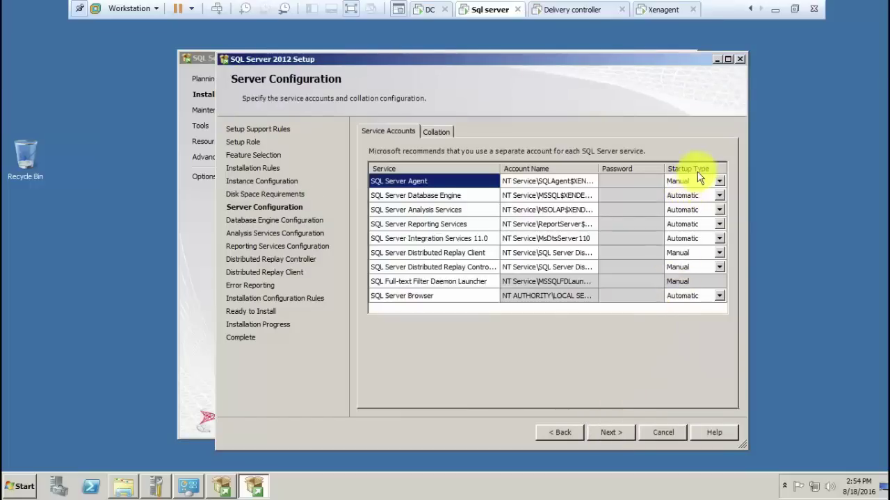
Set SQL Server Agent, Distributed Replay Client and Distributed Replay Controller to Automatic startup, then continue
left_click(695, 184)
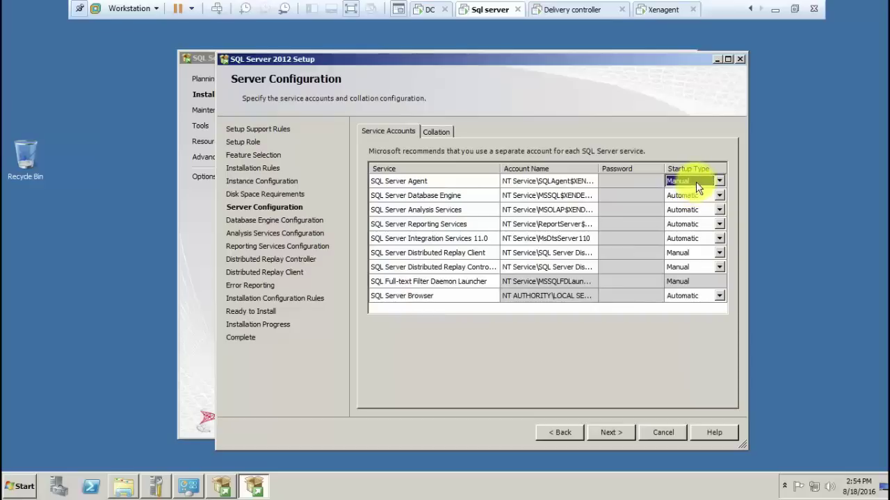
left_click(696, 181)
left_click(693, 192)
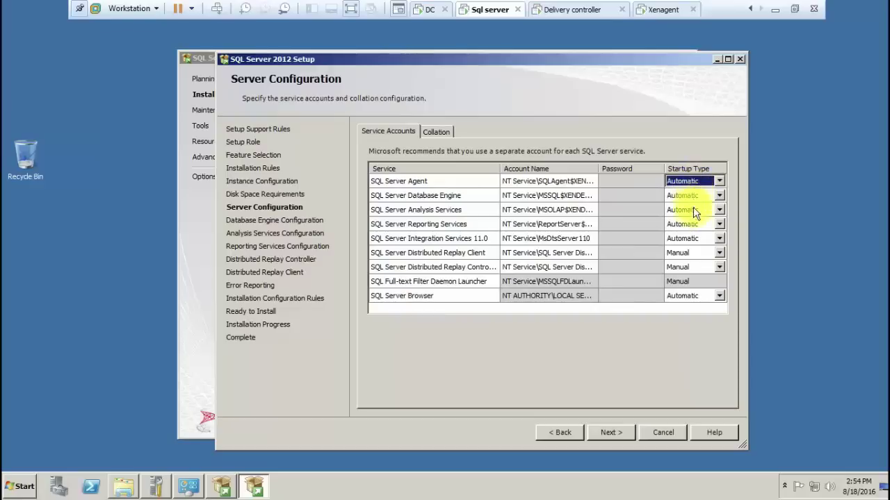
left_click(702, 253)
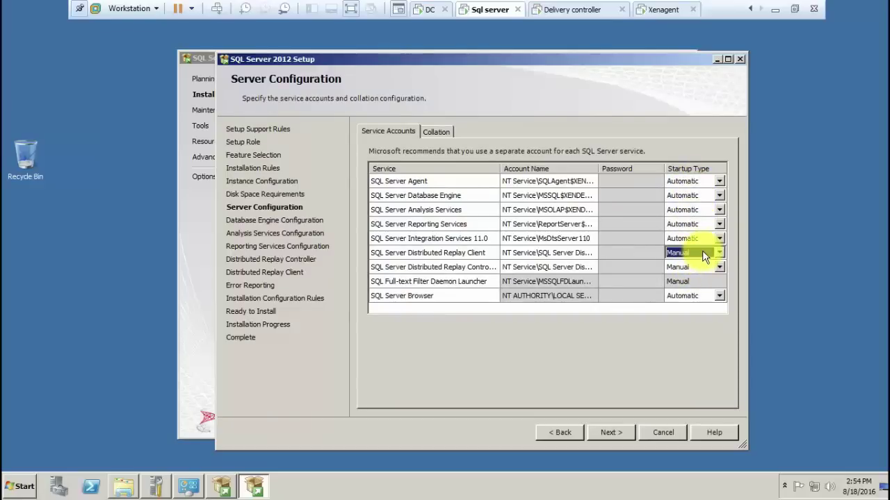
left_click(701, 252)
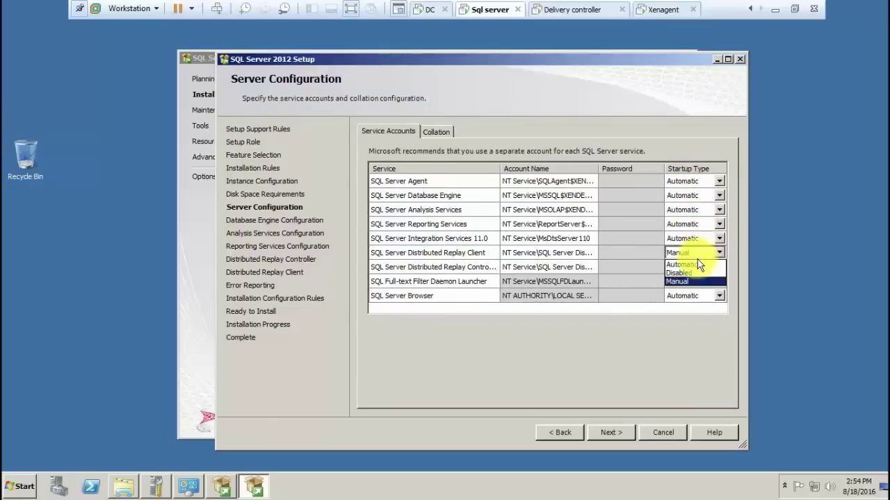
left_click(693, 266)
left_click(693, 267)
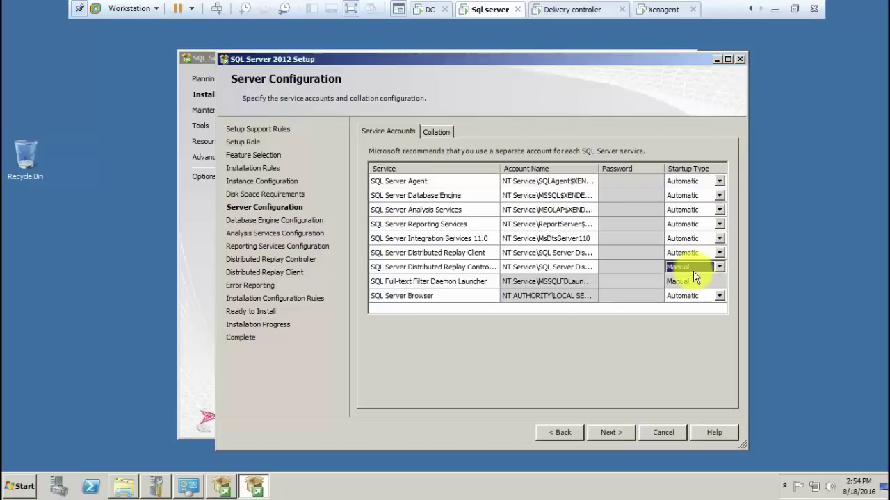
left_click(694, 269)
left_click(693, 278)
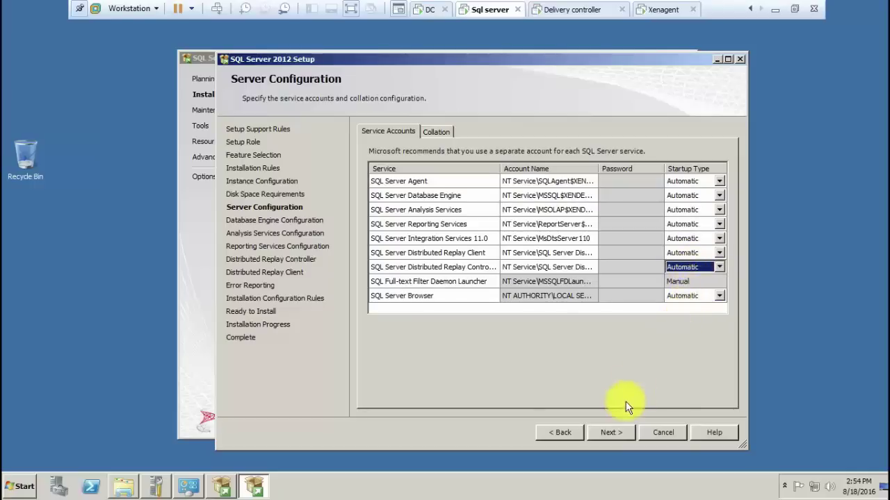
left_click(611, 432)
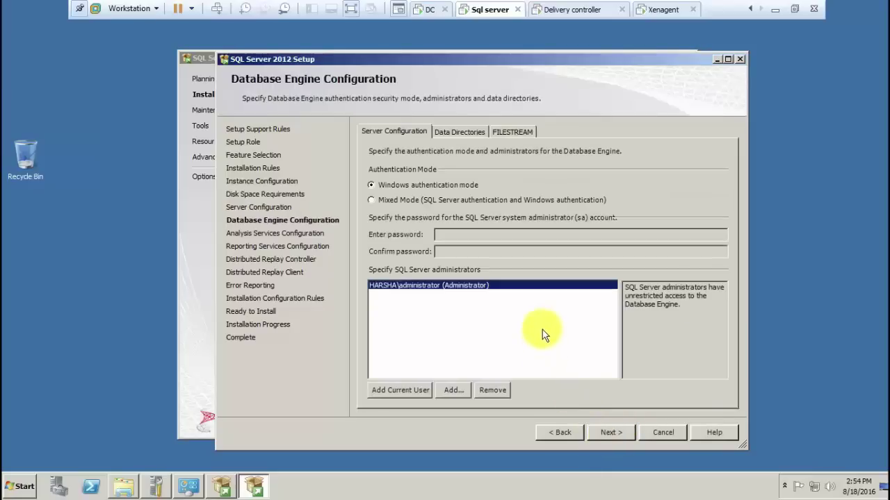
Choose Mixed Mode authentication, enter and confirm the sa password, and add the current user as administrator
left_click(451, 203)
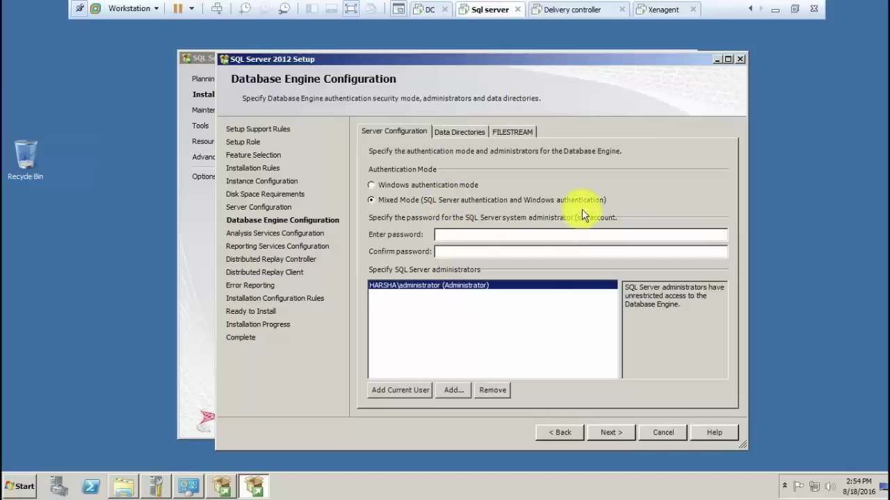
left_click(541, 238)
type("****")
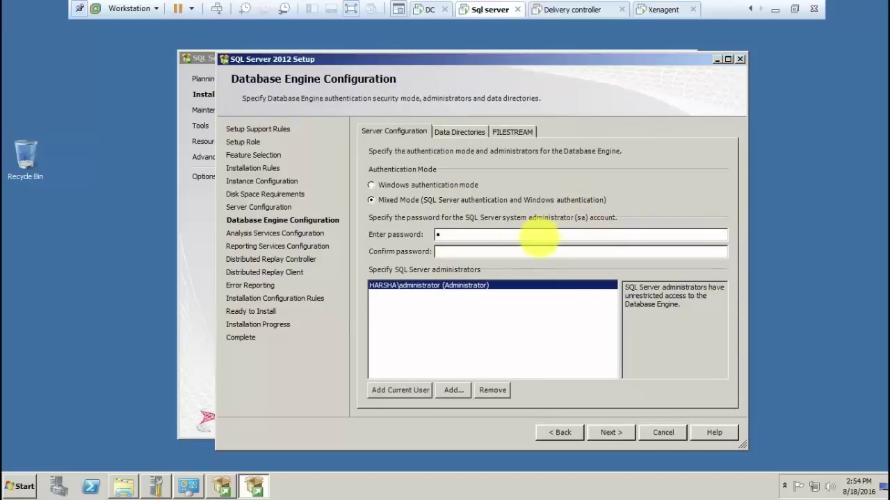
type("****")
key("Tab")
type("********")
left_click(420, 393)
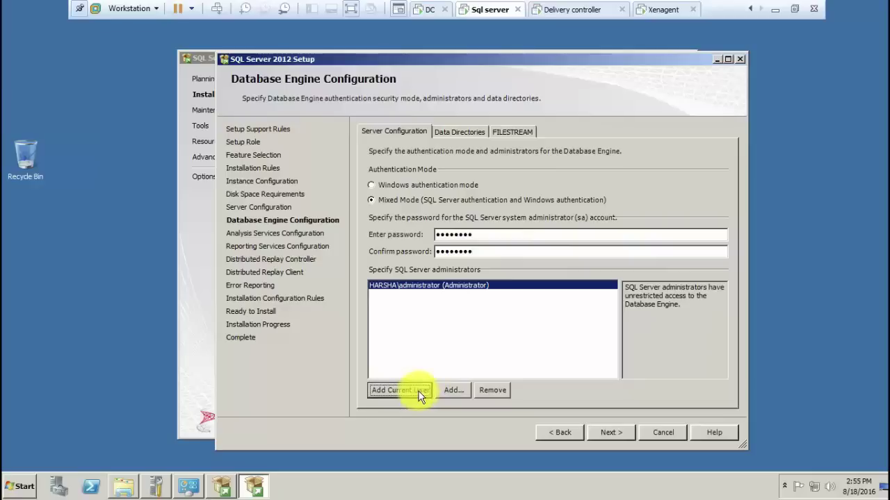
left_click(603, 433)
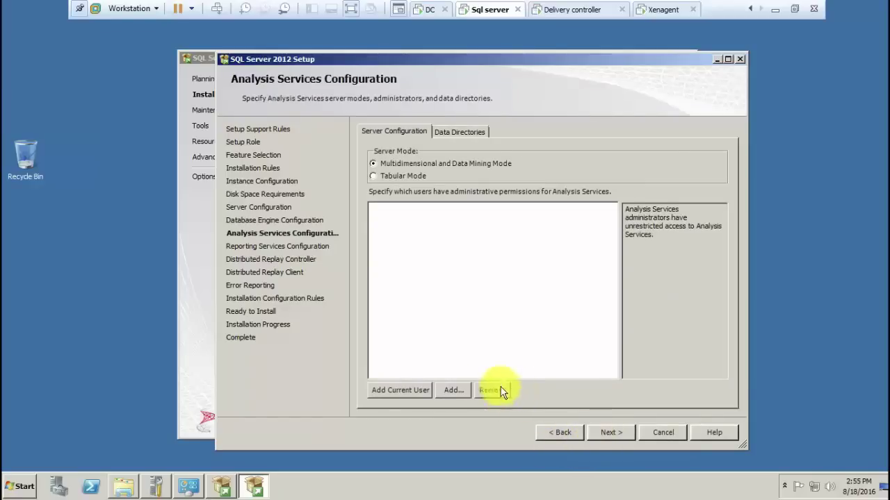
Add the current user as Analysis Services administrator and keep the Reporting Services defaults
left_click(417, 392)
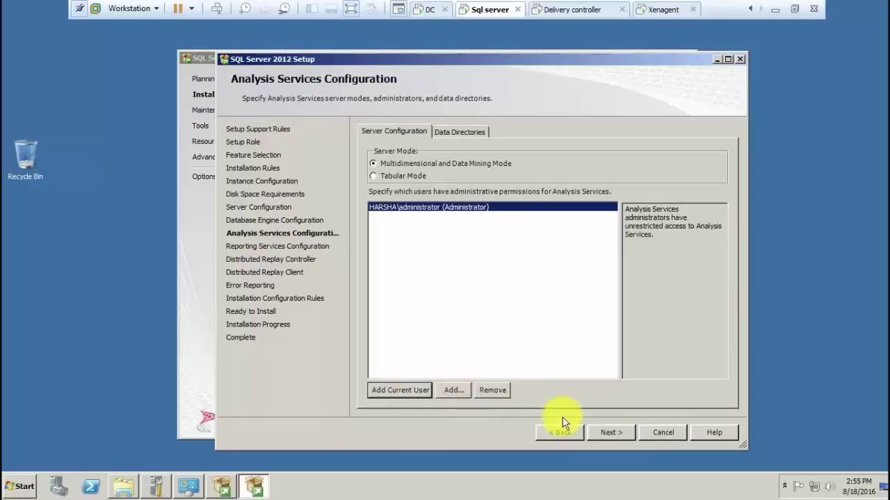
left_click(597, 433)
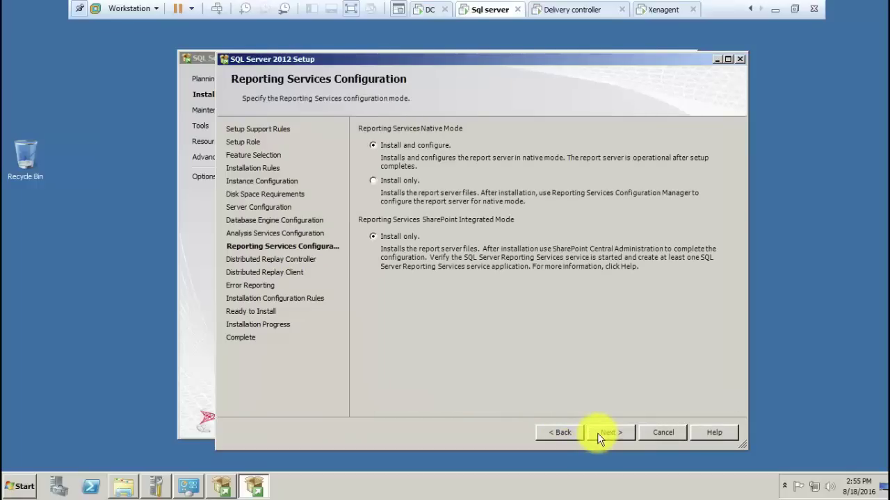
left_click(597, 433)
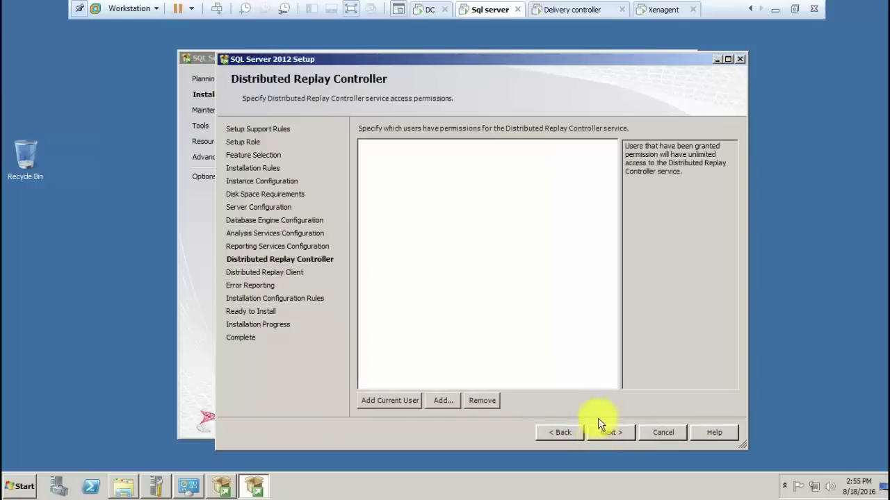
Grant the current user Distributed Replay Controller access and pass the remaining pages to Ready to Install
left_click(405, 397)
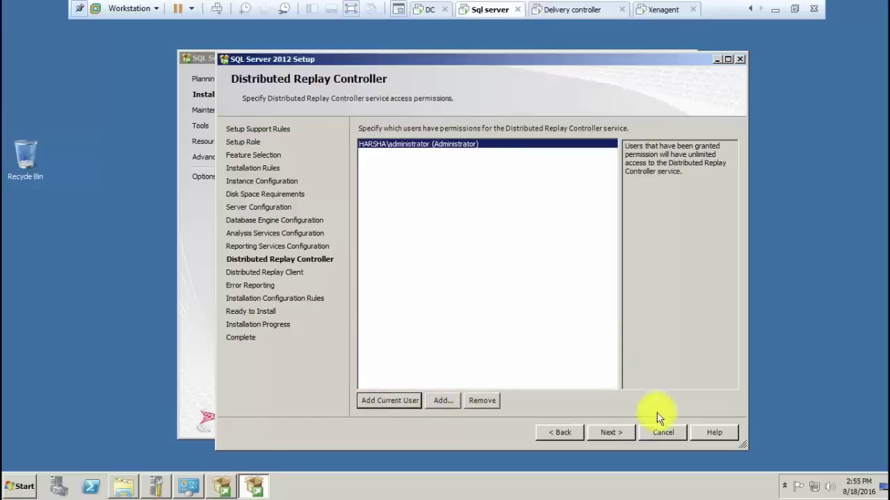
left_click(619, 432)
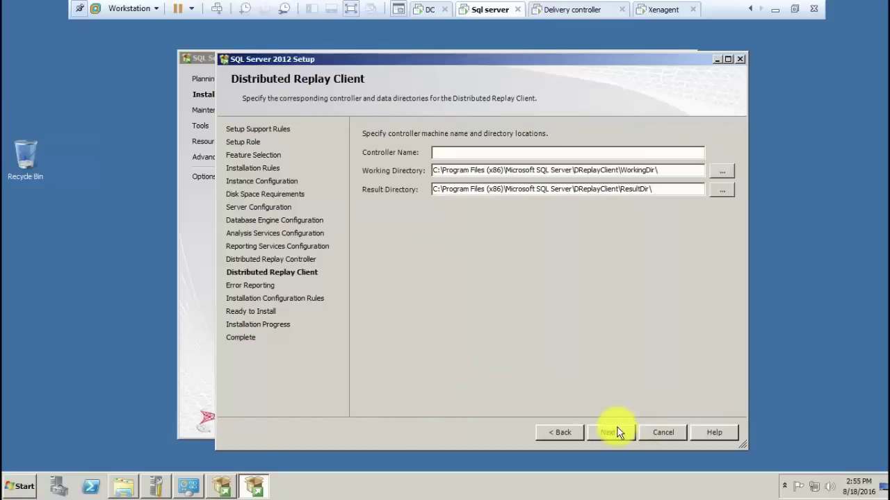
left_click(618, 433)
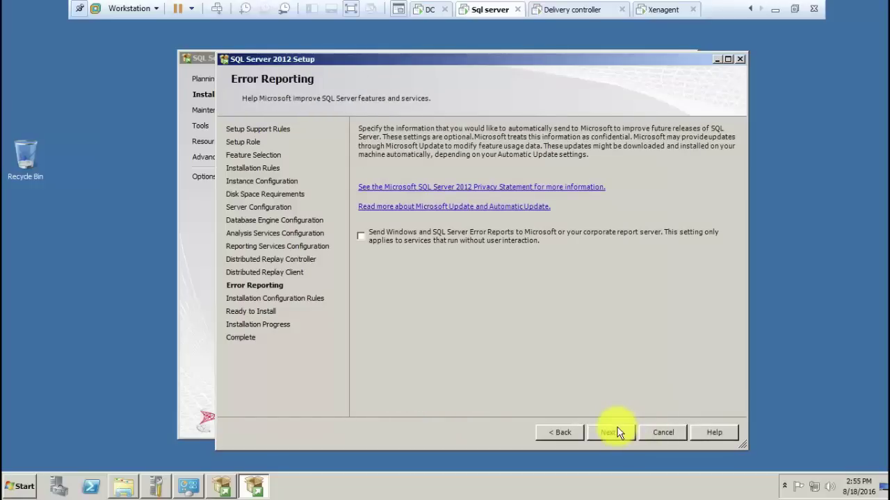
left_click(618, 433)
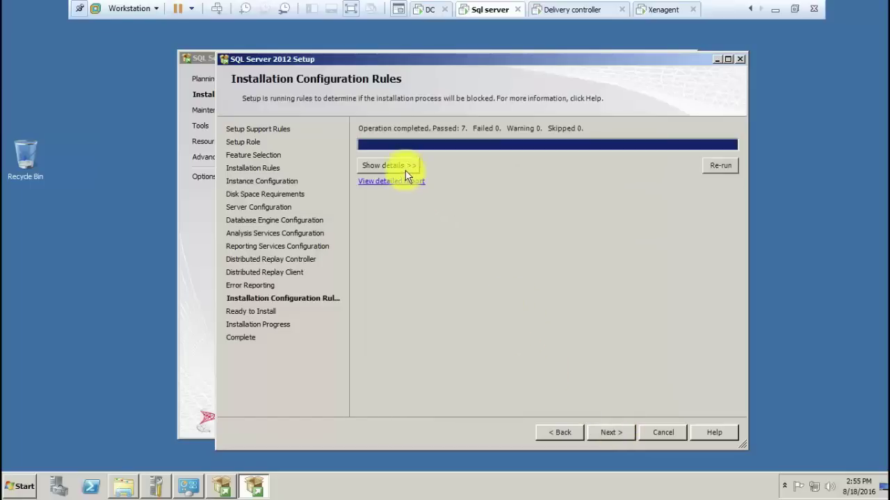
left_click(406, 171)
left_click(618, 433)
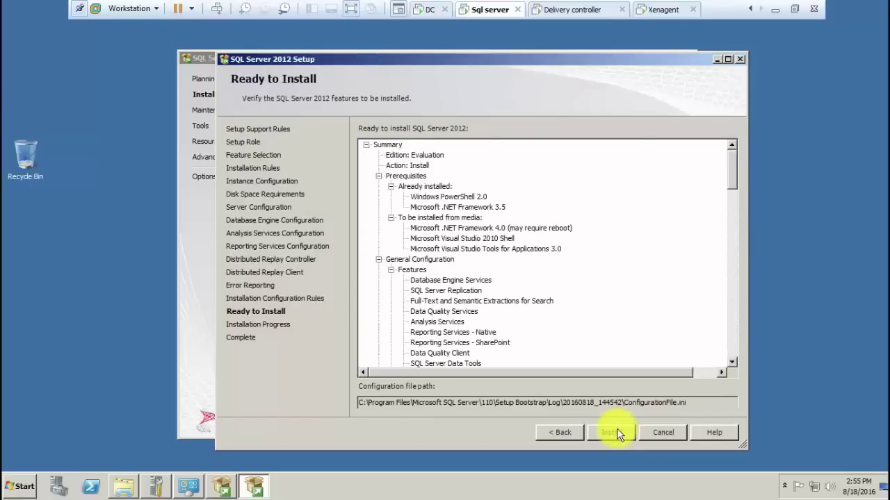
Start the SQL Server 2012 installation and let it run to completion
left_click(618, 432)
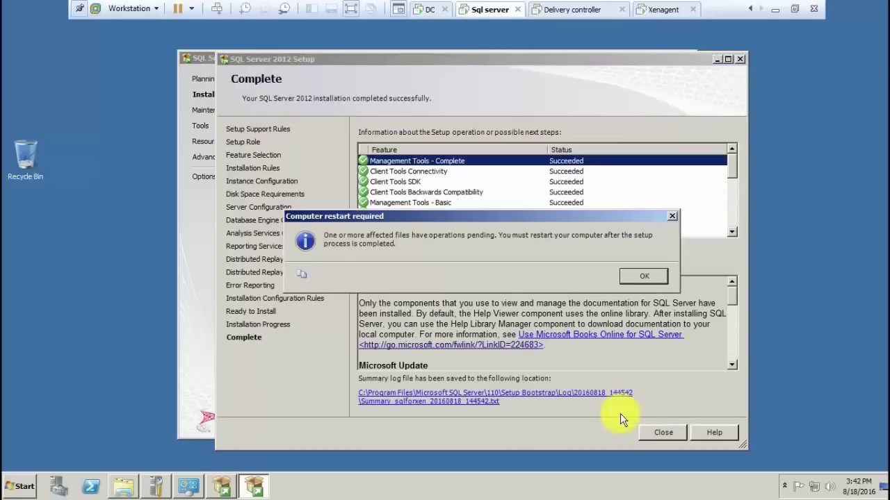
Acknowledge the restart notice, then close the setup wizard and the SQL Server Installation Center
left_click(639, 277)
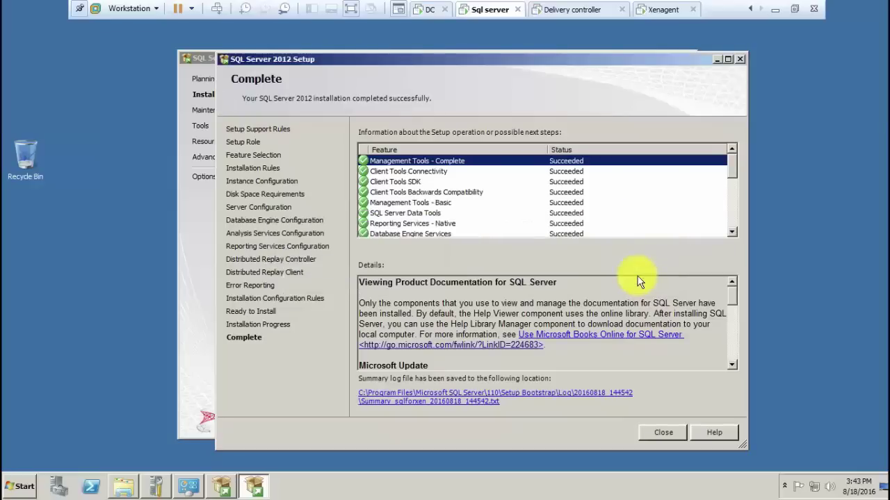
left_click(661, 434)
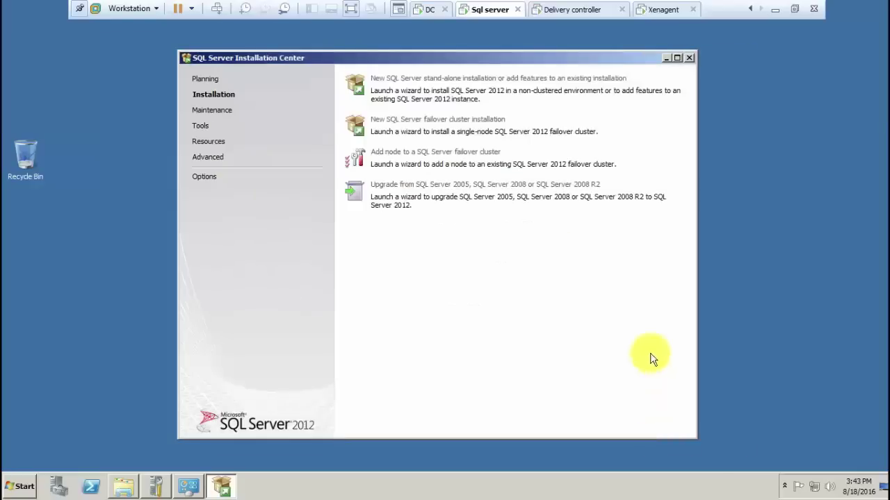
left_click(688, 58)
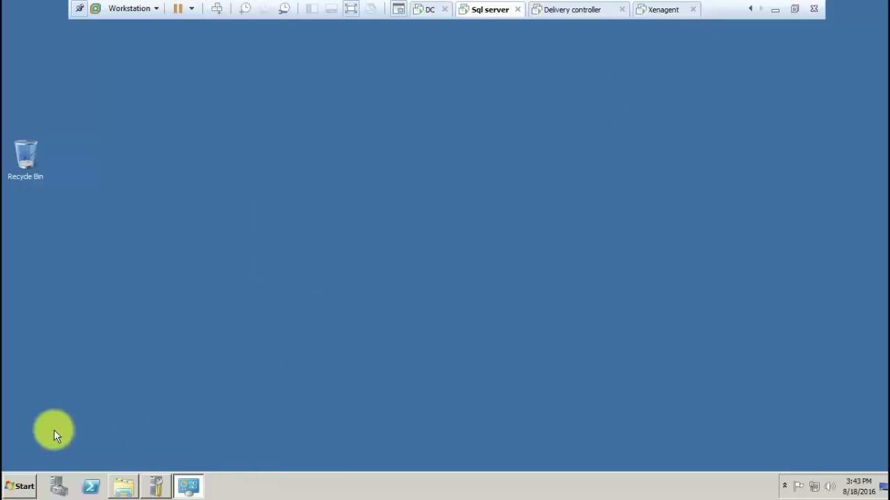
Restart the Windows Server 2008 R2 guest with a comment, overriding the logged-on-users warning
left_click(20, 486)
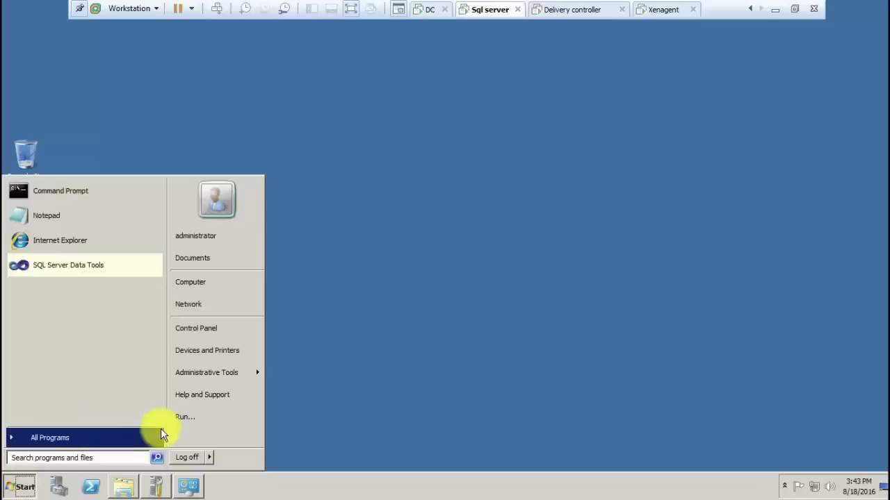
left_click(212, 457)
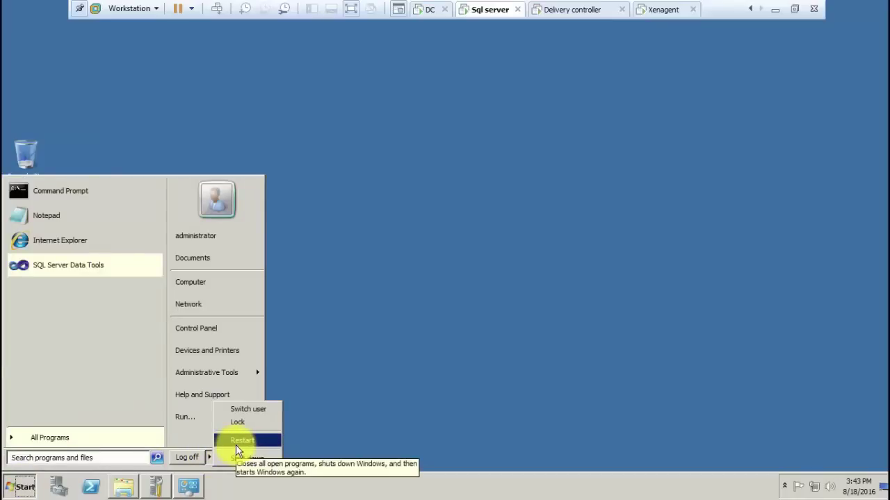
left_click(236, 445)
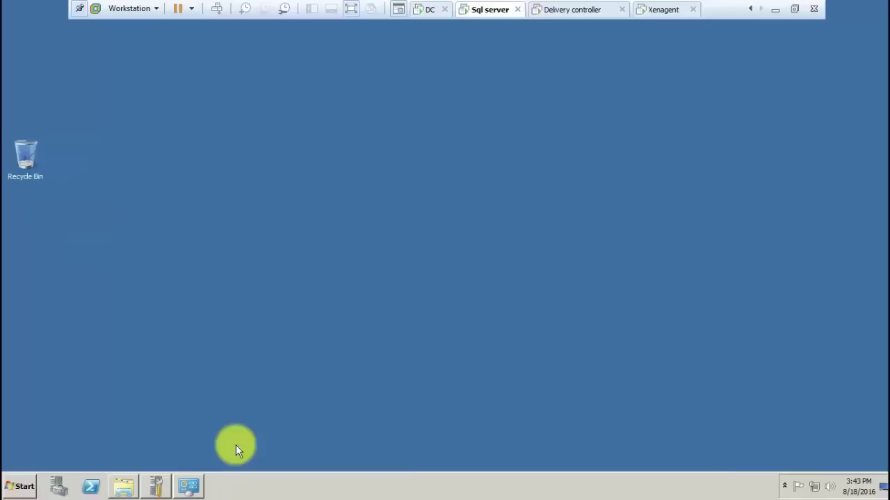
left_click(363, 268)
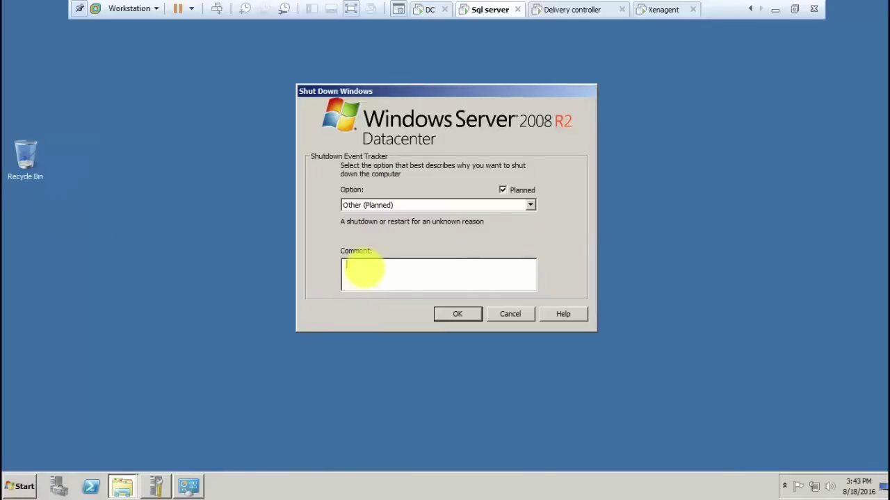
key("Return")
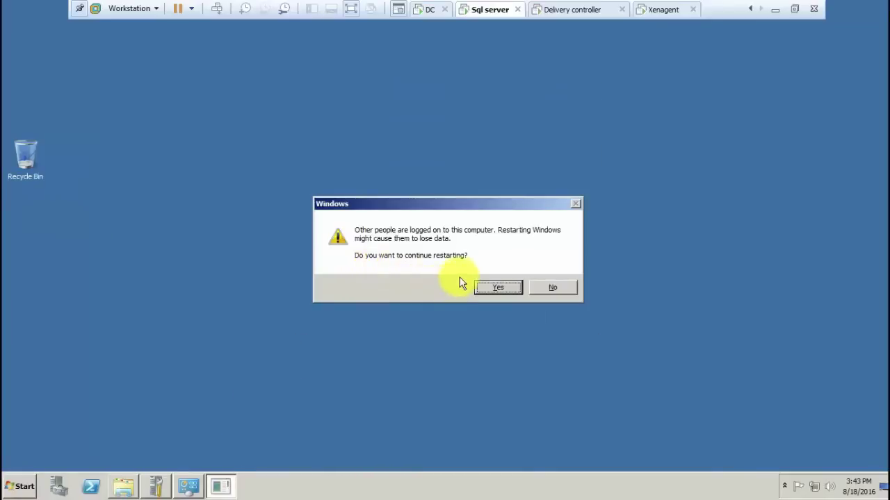
left_click(493, 285)
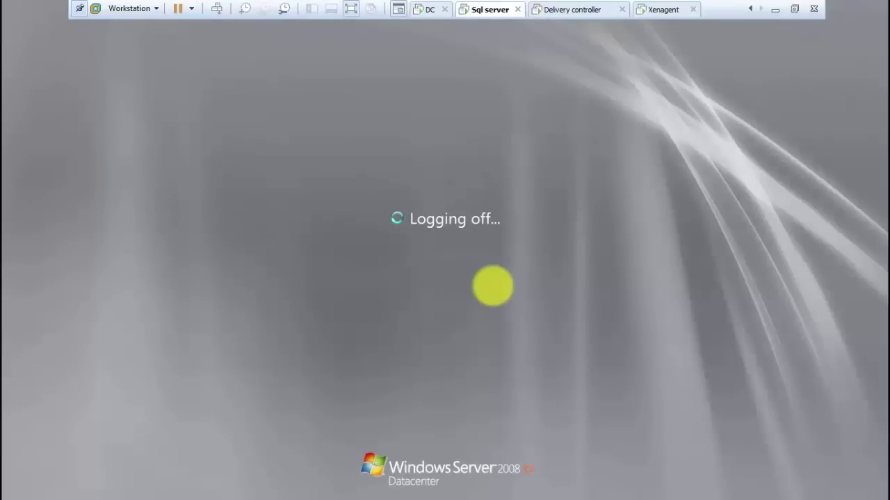
Send Ctrl+Alt+Del to the guest and log on with the administrator password
left_click(215, 12)
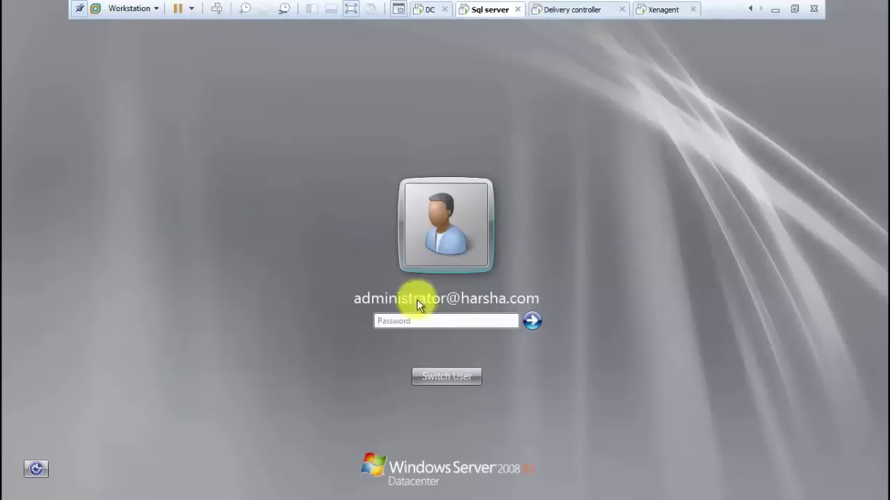
type("P")
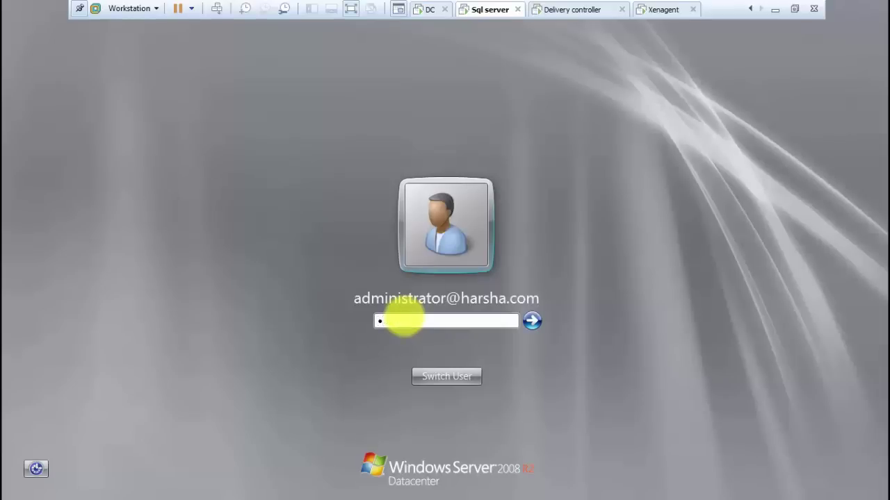
type("assw")
type("xxx")
key("Return")
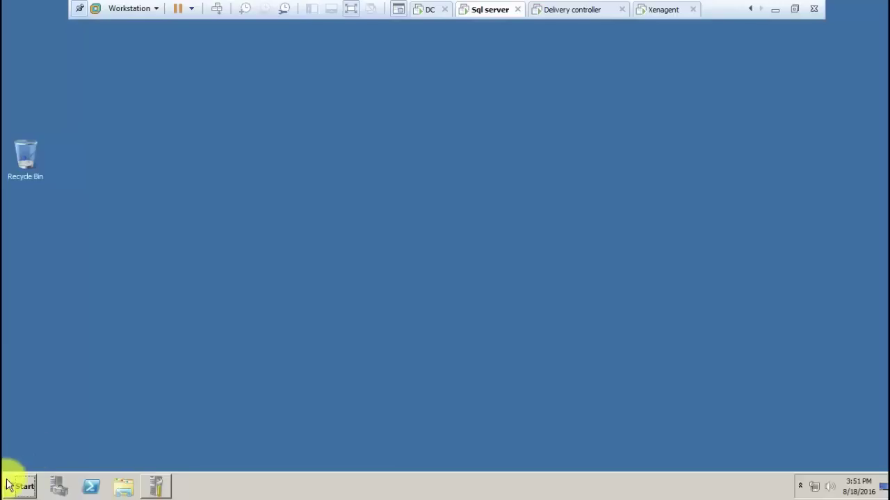
left_click(21, 486)
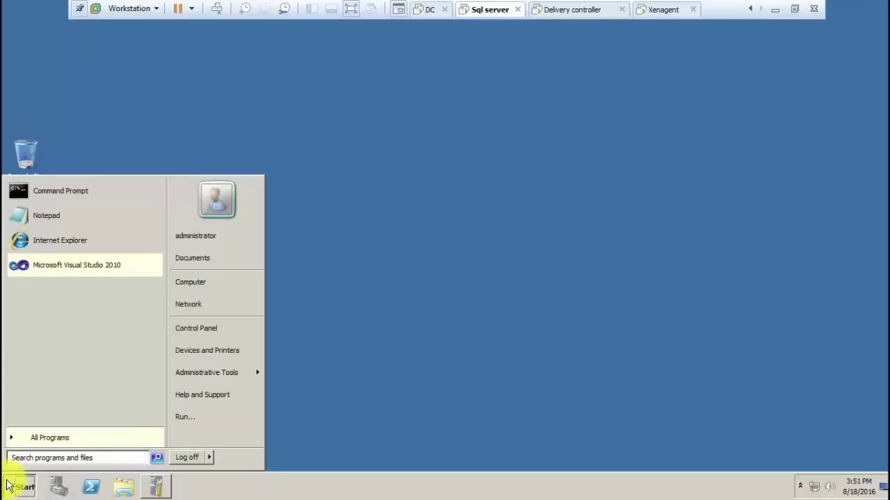
Launch SQL Server Configuration Manager, check TCP/IP is enabled for XENDESKTOP, then minimize it
type("s")
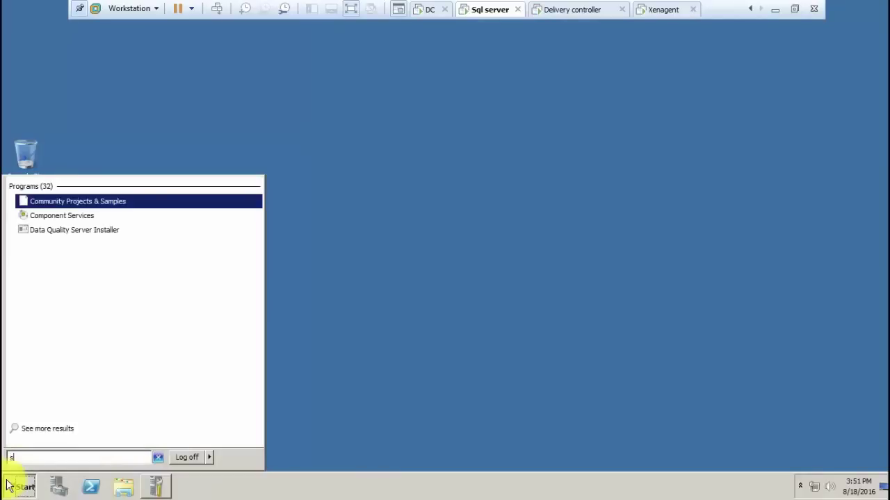
type("ql")
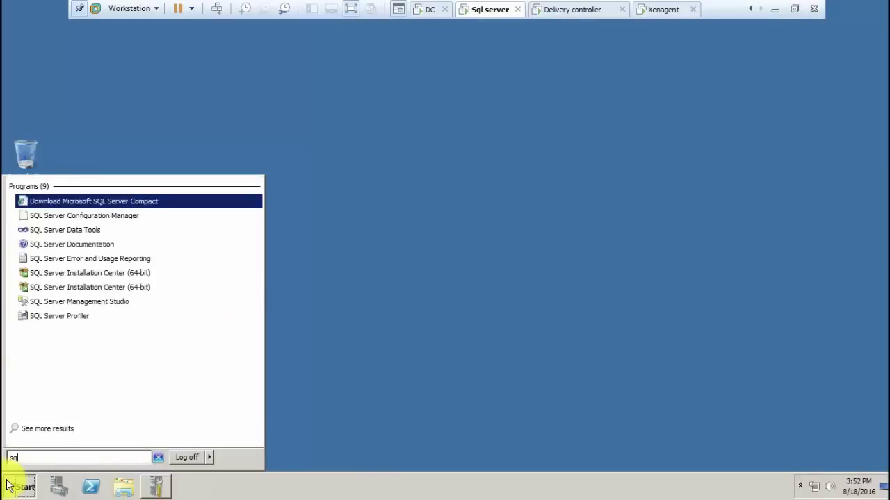
key("Down")
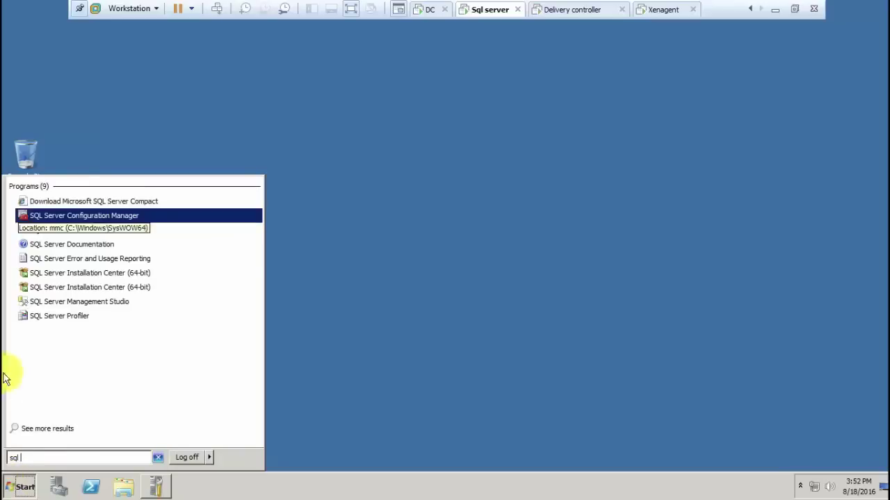
left_click(85, 221)
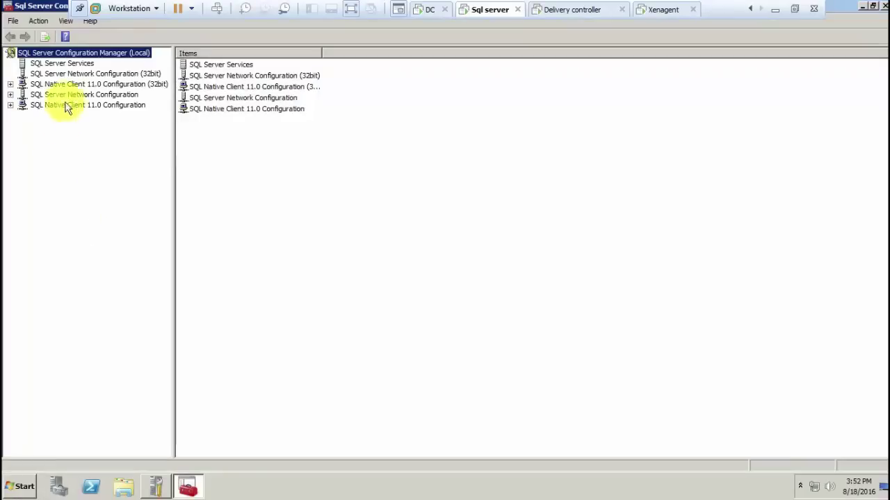
double_click(89, 95)
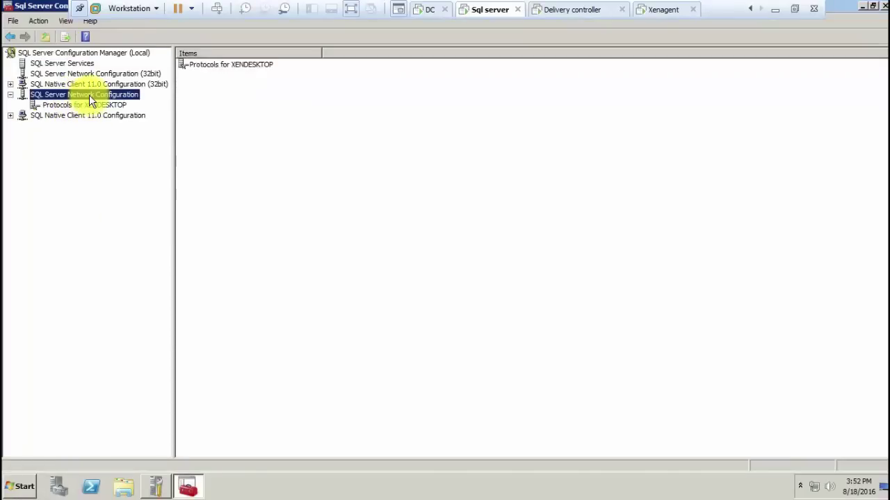
left_click(88, 104)
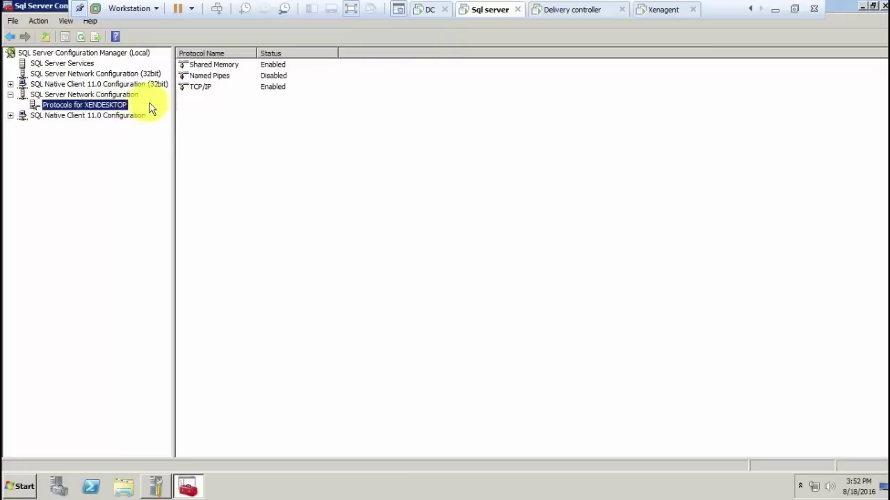
left_click(301, 240)
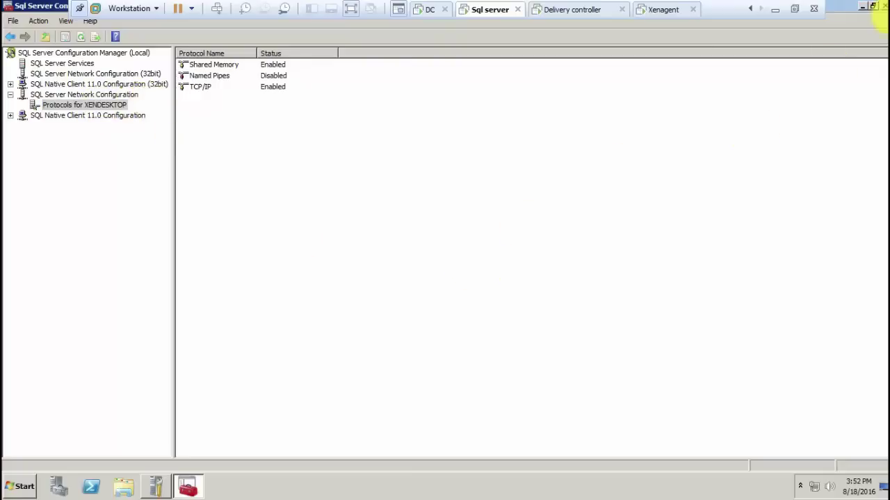
left_click(864, 7)
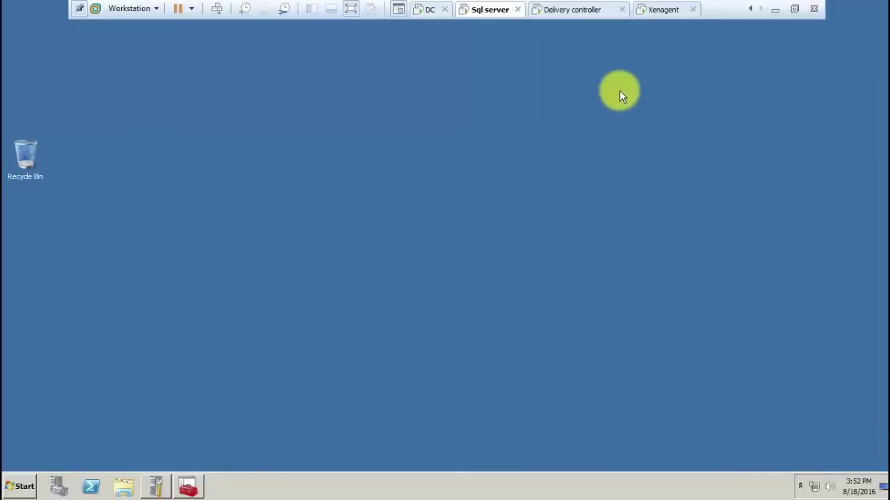
On the delivery controller, run hostname, ipconfig, ping 10.0.0.21 and nslookup xendesktop79 in Command Prompt
left_click(550, 9)
key("super+r")
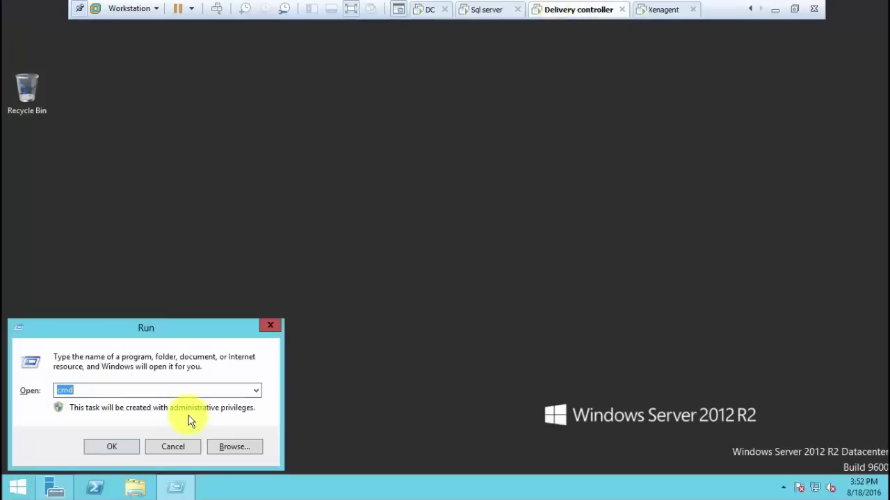
key("Return")
type("hostname")
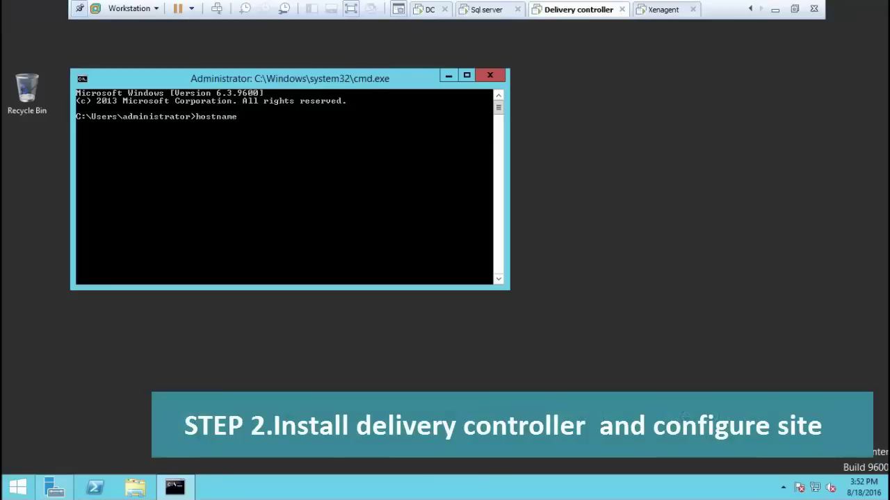
key("Return")
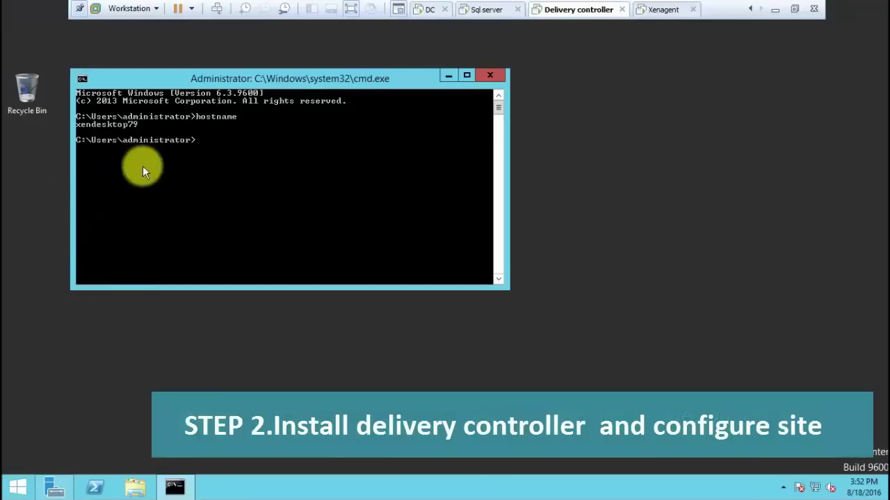
type("ip")
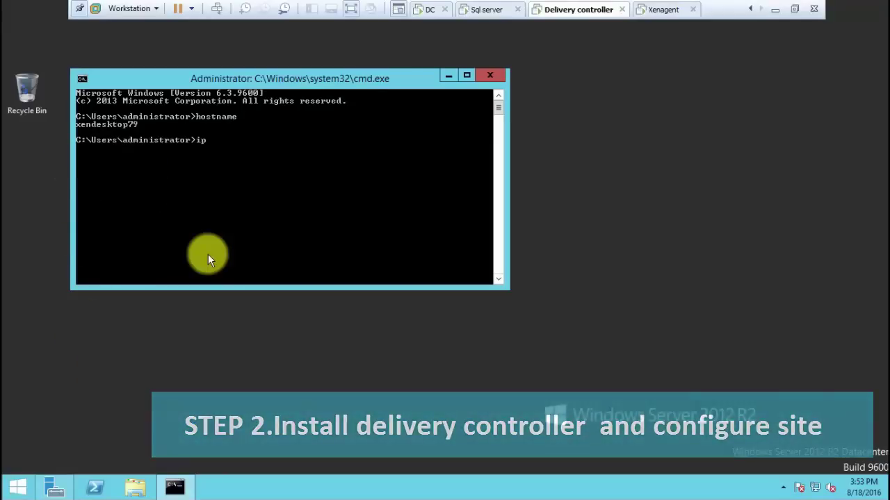
type("config")
key("Return")
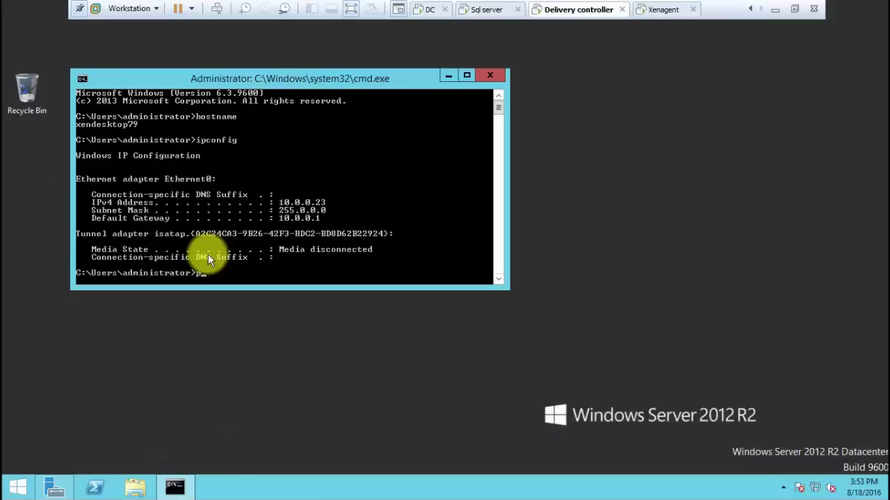
type("ping 10.0.0.21")
key("Return")
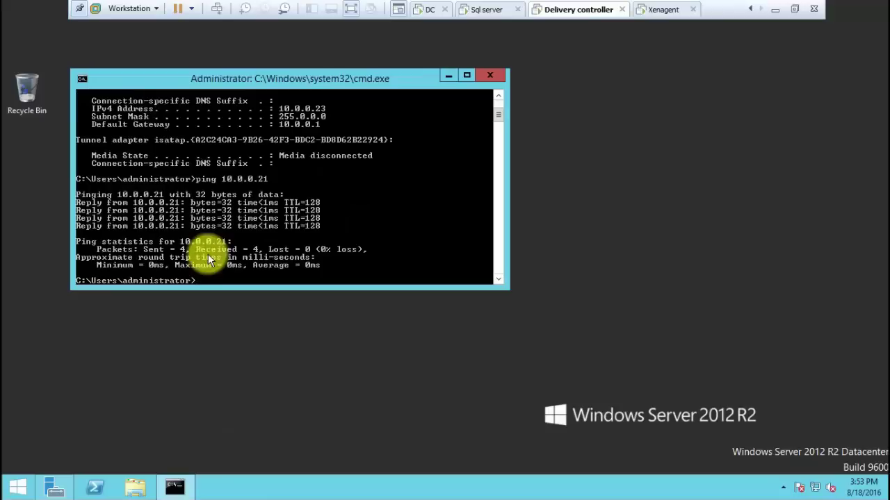
type("nslookup xendesktop79")
key("Return")
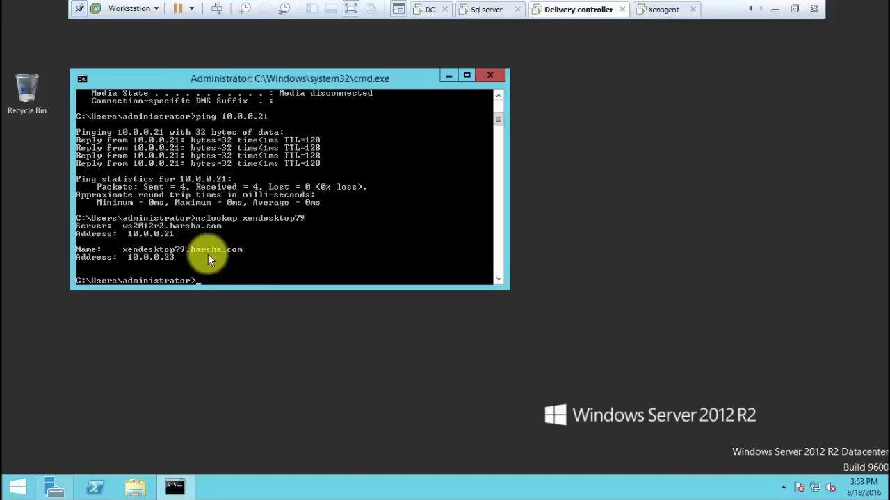
Turn off Windows Firewall for domain, private and public networks via firewall.cpl
type("firewall.cpl")
key("Return")
left_click(254, 173)
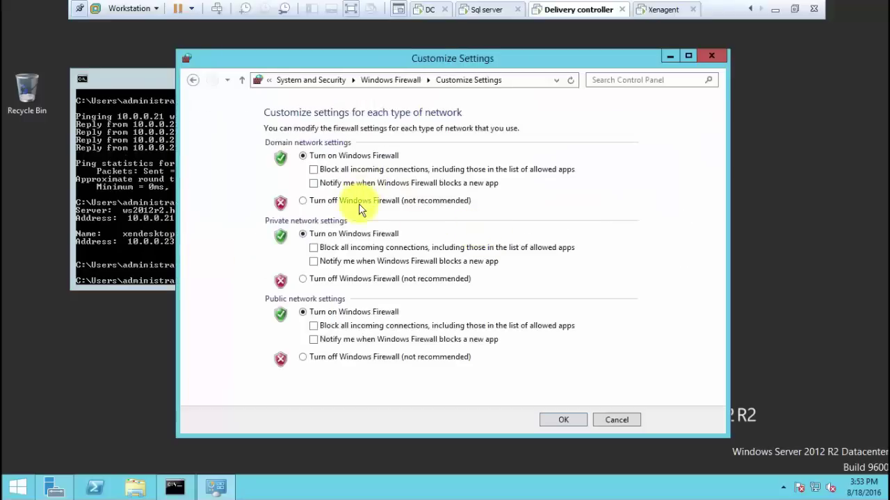
left_click(359, 201)
left_click(334, 279)
left_click(343, 357)
left_click(574, 423)
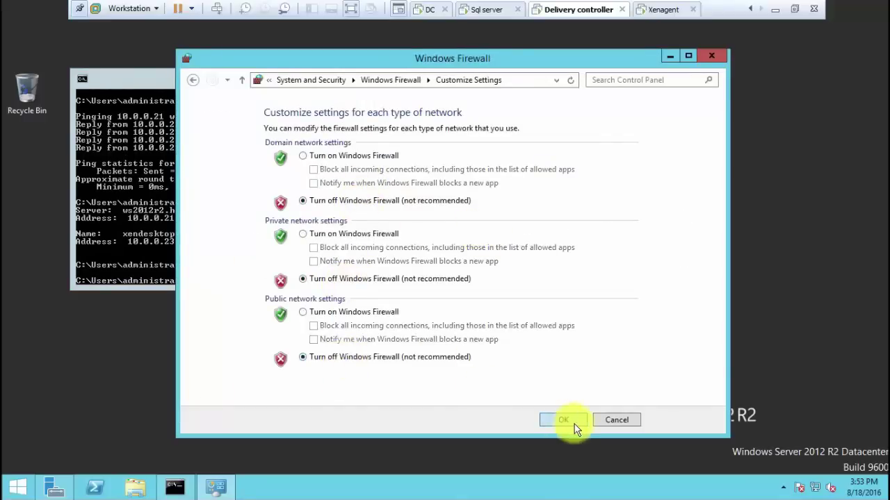
left_click(714, 59)
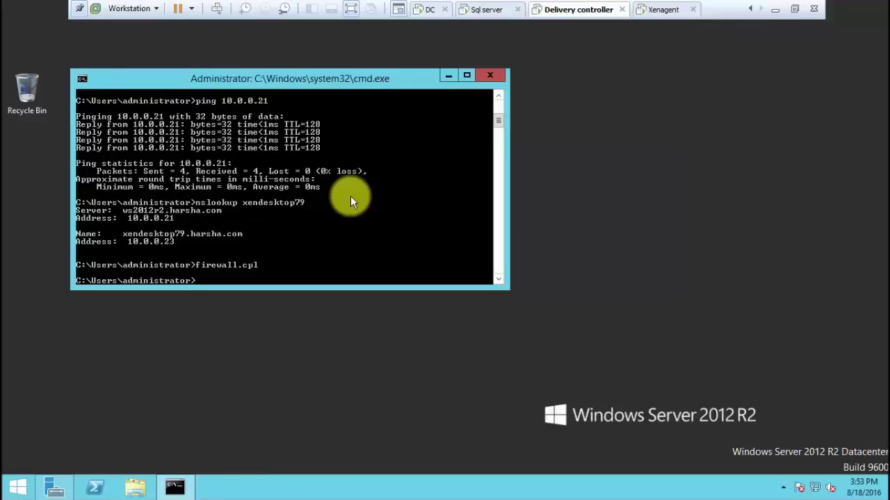
Run whoami to confirm the signed-in account, then close Command Prompt
type("whoam")
type("i")
key("Return")
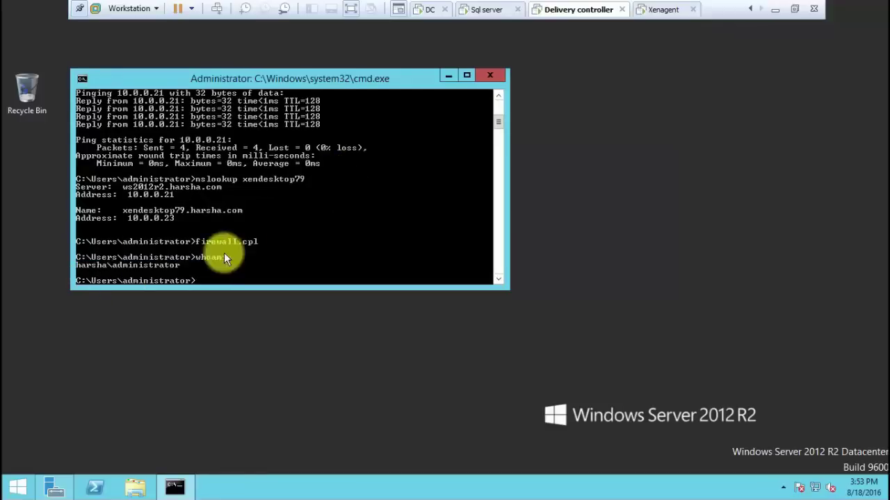
left_click(488, 79)
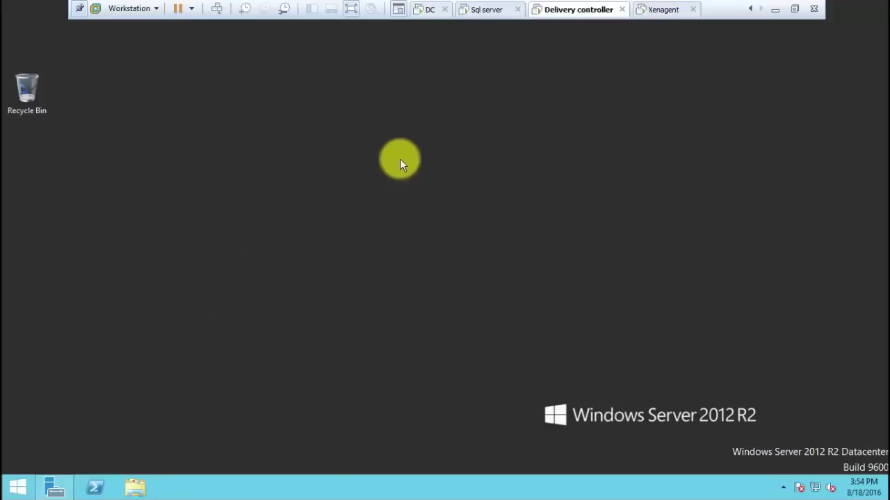
right_click(584, 9)
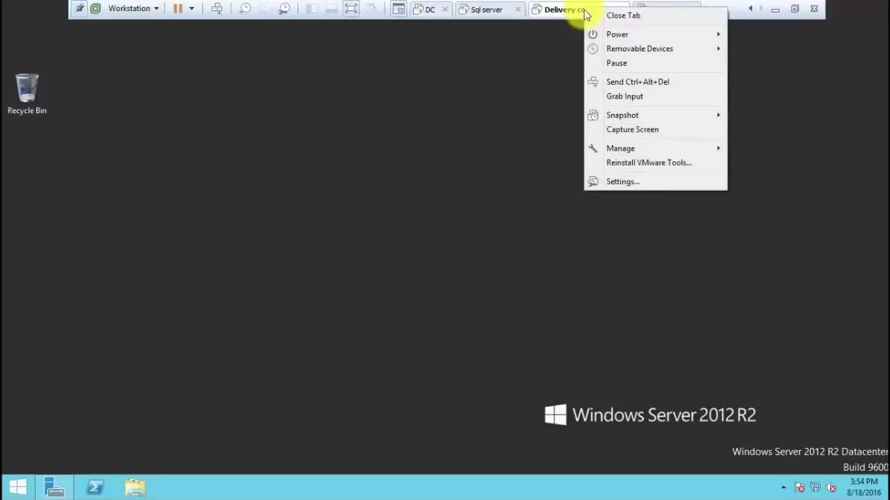
left_click(611, 181)
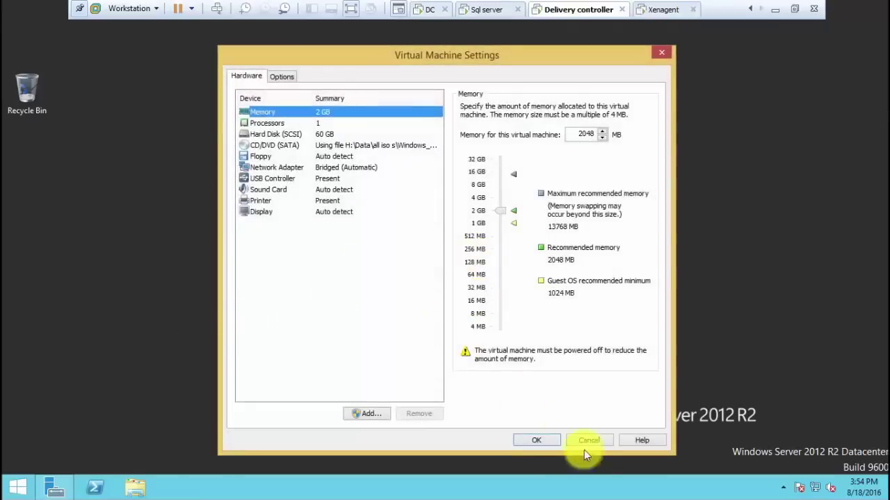
left_click(592, 442)
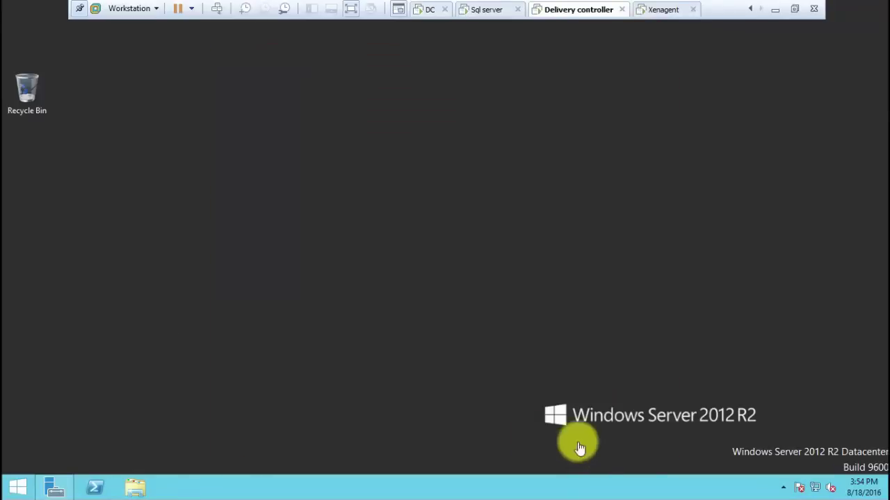
left_click(54, 488)
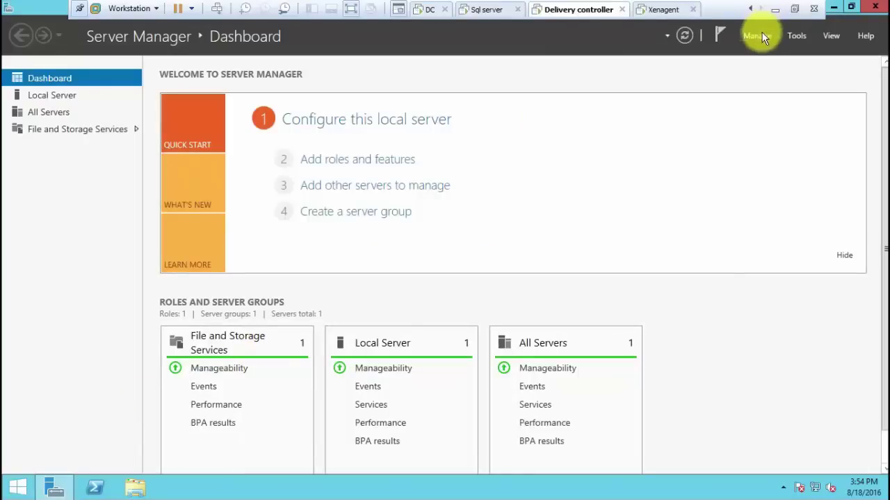
left_click(759, 40)
left_click(759, 49)
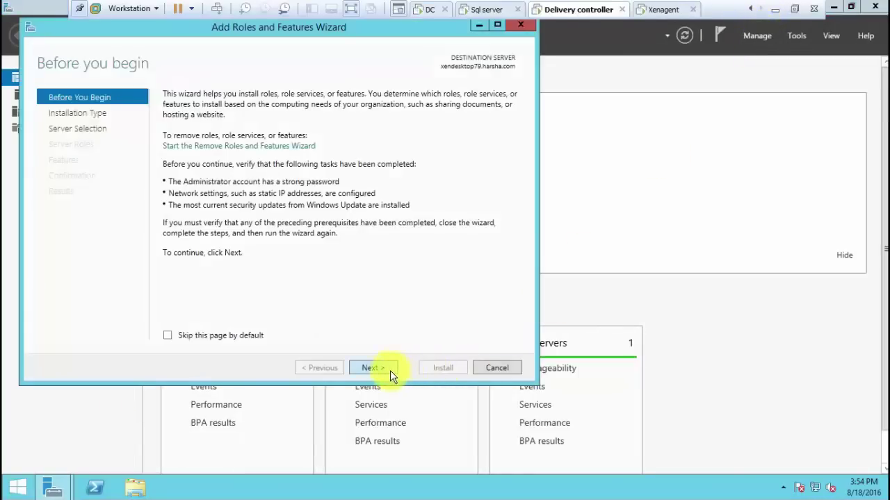
left_click(390, 371)
left_click(390, 369)
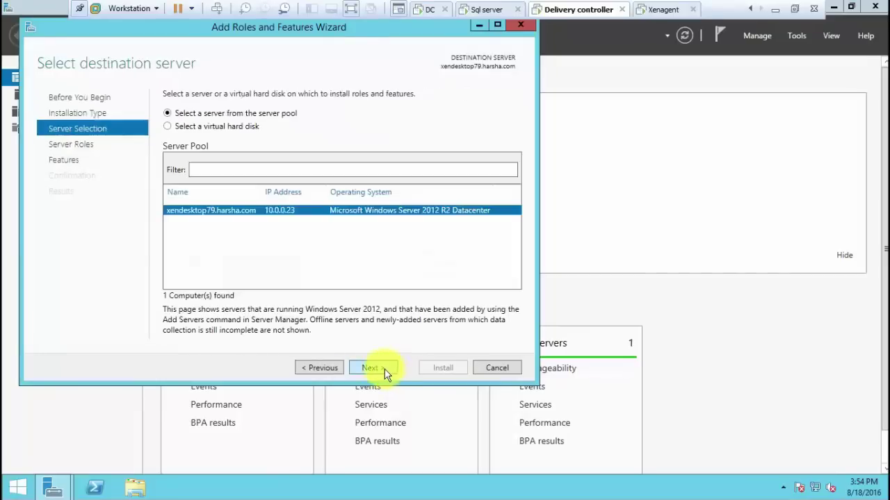
left_click(384, 369)
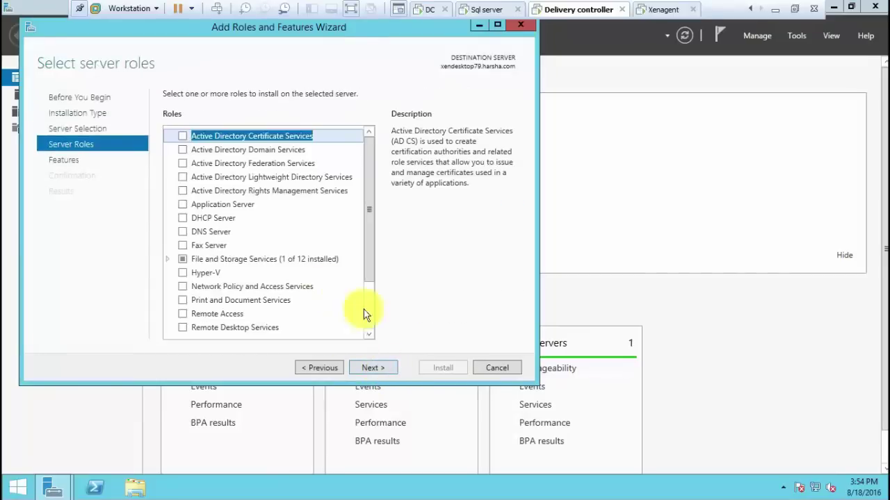
left_click(368, 367)
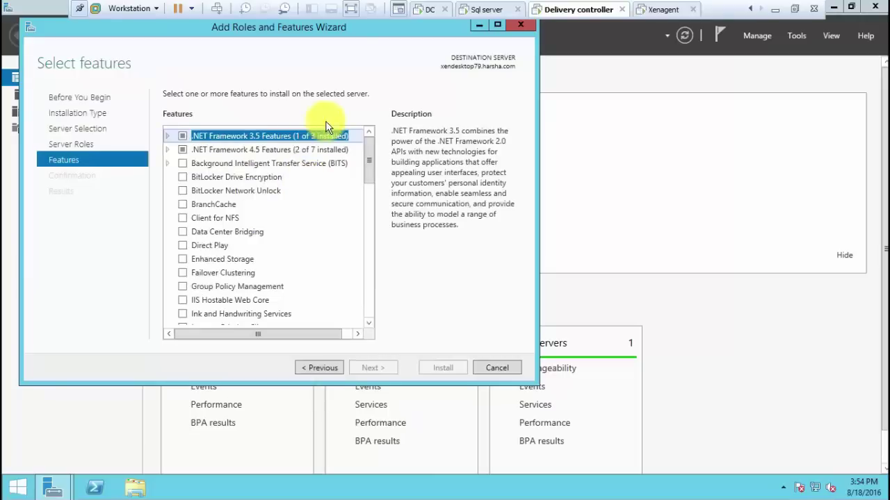
left_click(507, 368)
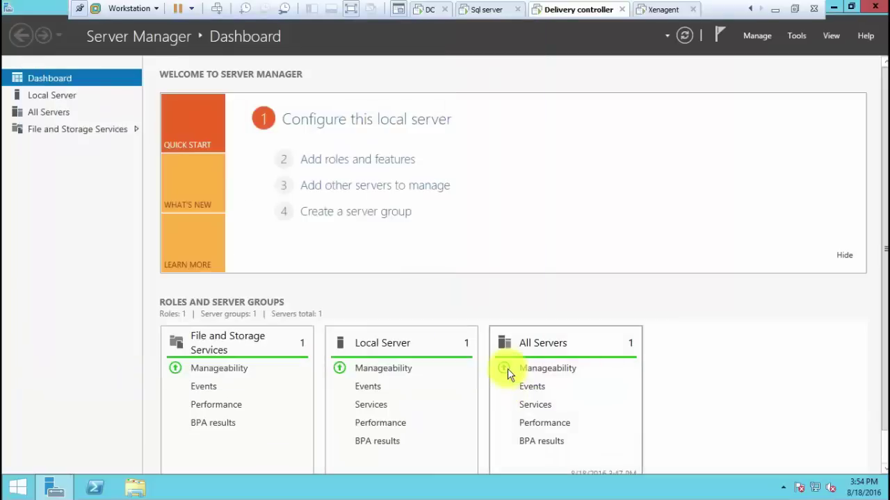
left_click(834, 7)
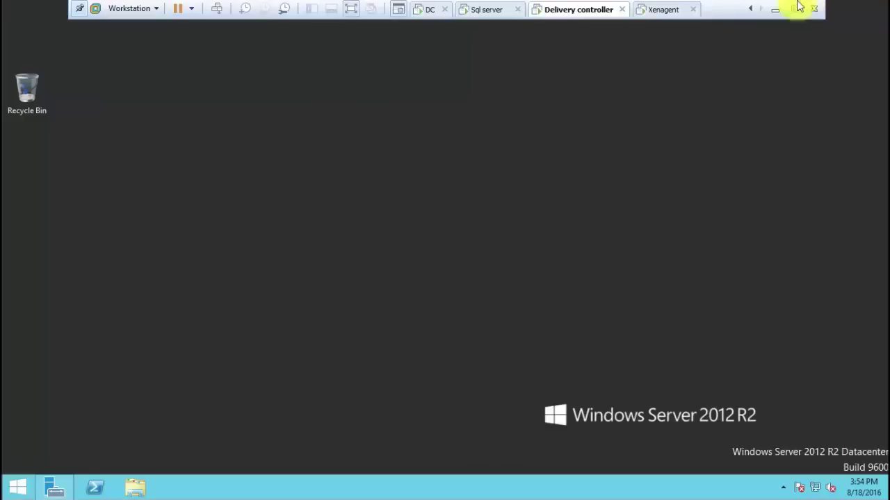
Point the delivery controller VM's CD/DVD drive to the XenApp and XenDesktop ISO on the Desktop
right_click(581, 7)
left_click(614, 182)
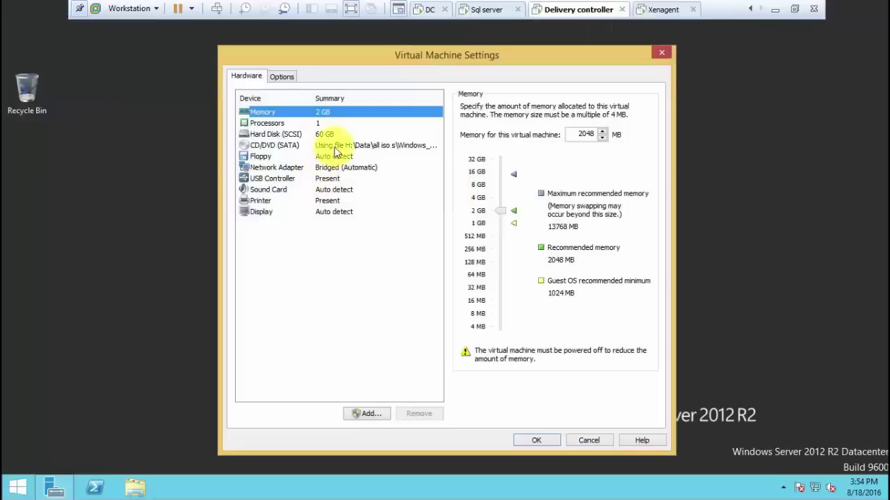
left_click(341, 145)
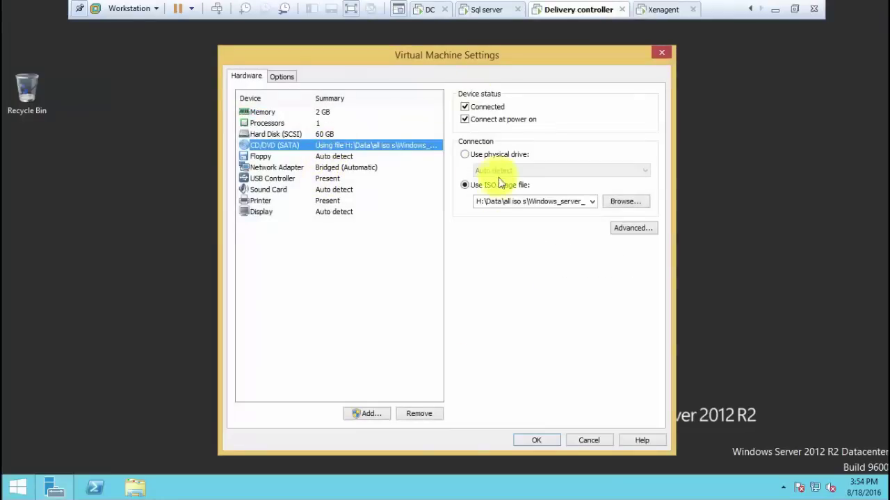
left_click(621, 201)
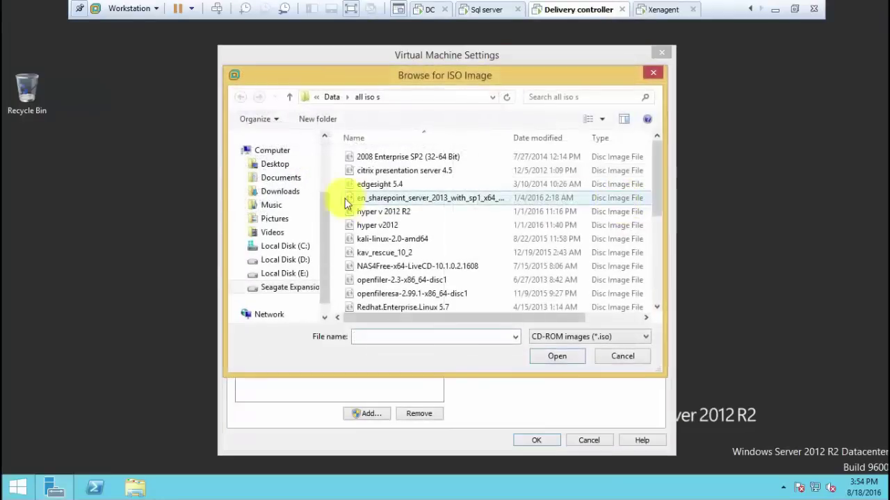
left_click(281, 166)
double_click(371, 255)
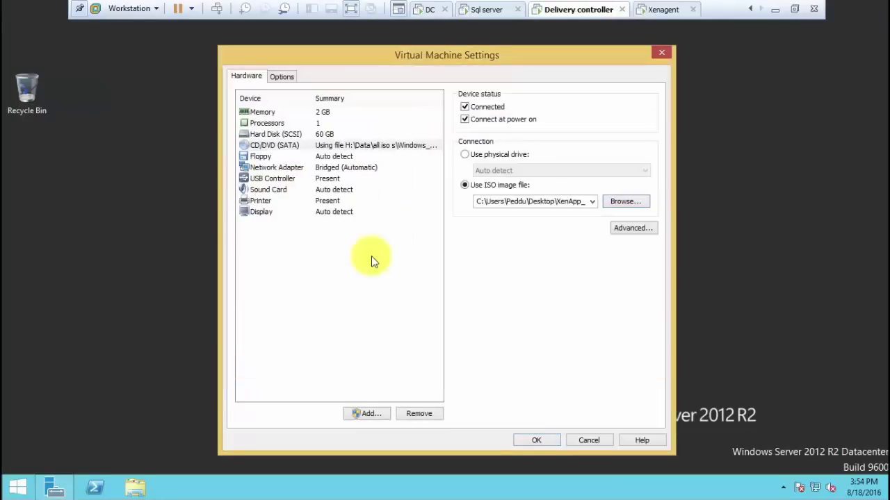
left_click(544, 444)
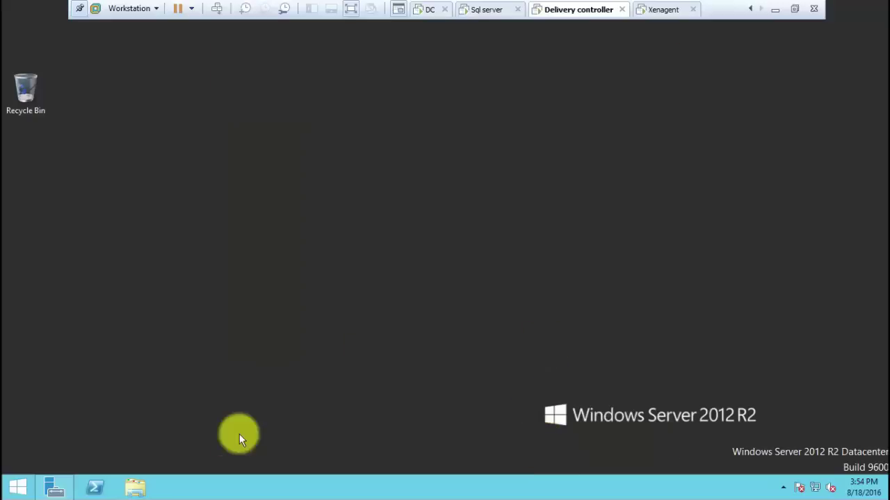
In This PC, dismiss the disc notification and bring up options for DVD Drive (D:) XA and XD
left_click(15, 488)
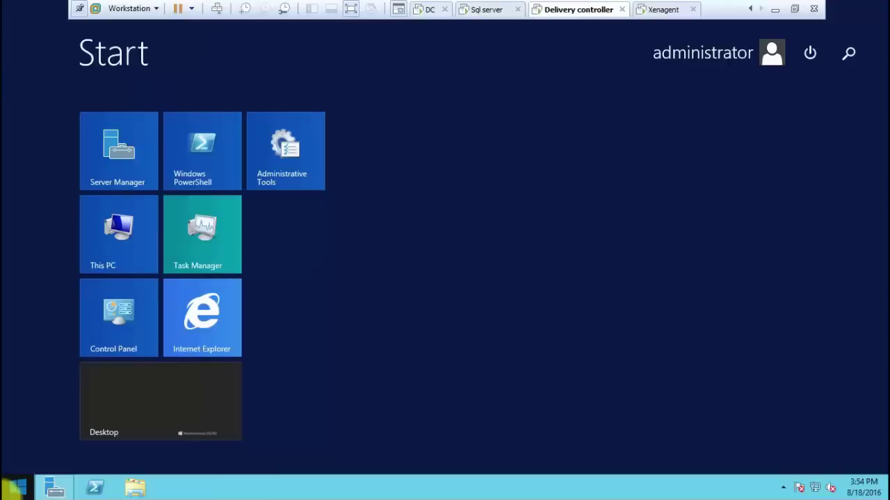
left_click(108, 254)
left_click(330, 316)
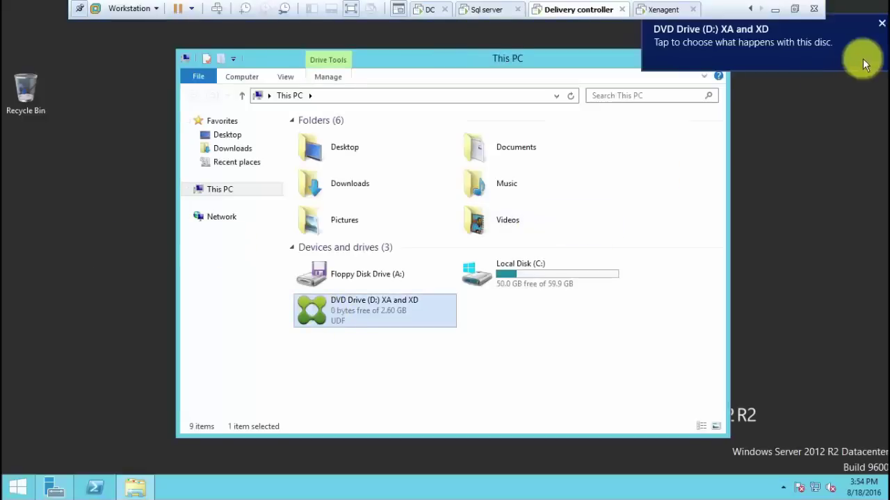
left_click(881, 23)
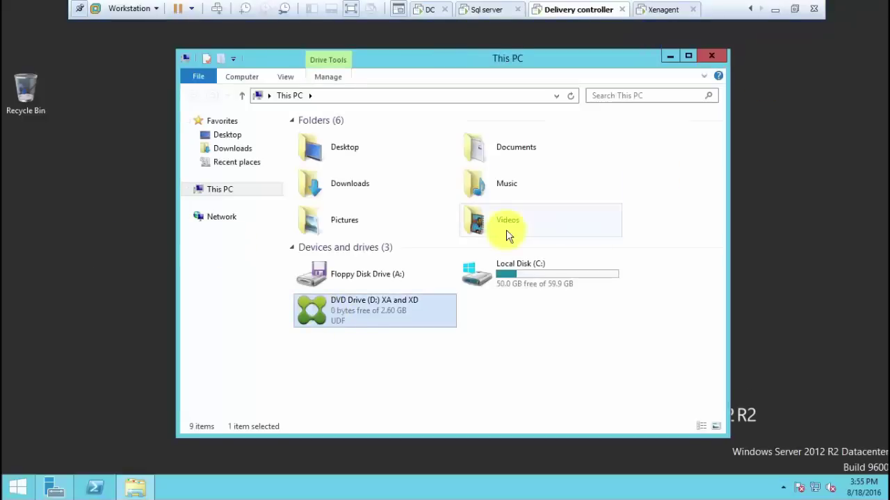
right_click(374, 308)
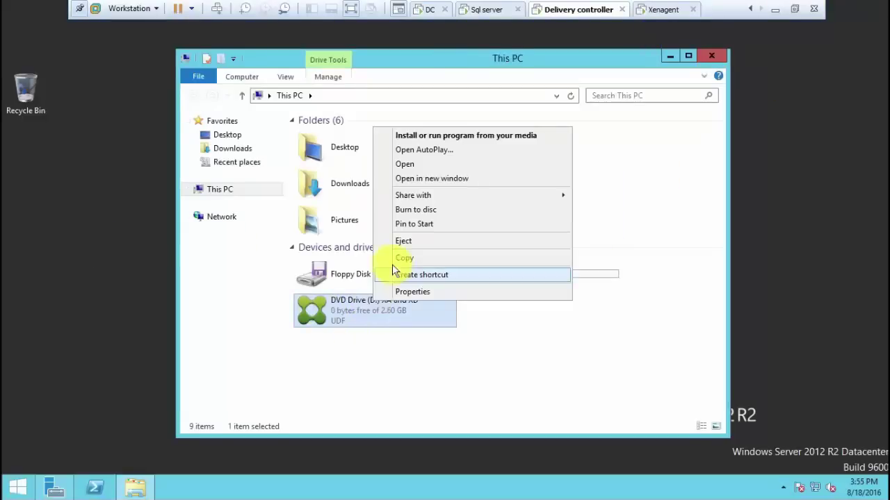
Open the XA and XD disc in a new window and run AutoSelect as administrator
left_click(438, 181)
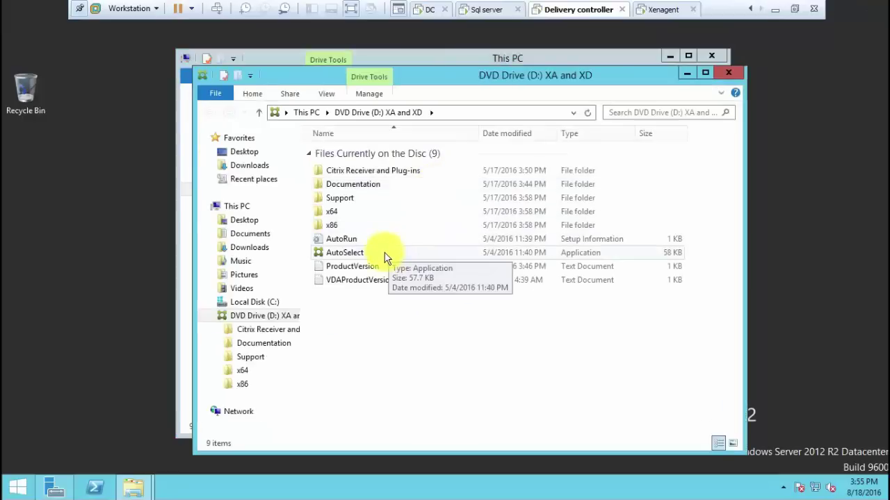
left_click(386, 256)
right_click(384, 253)
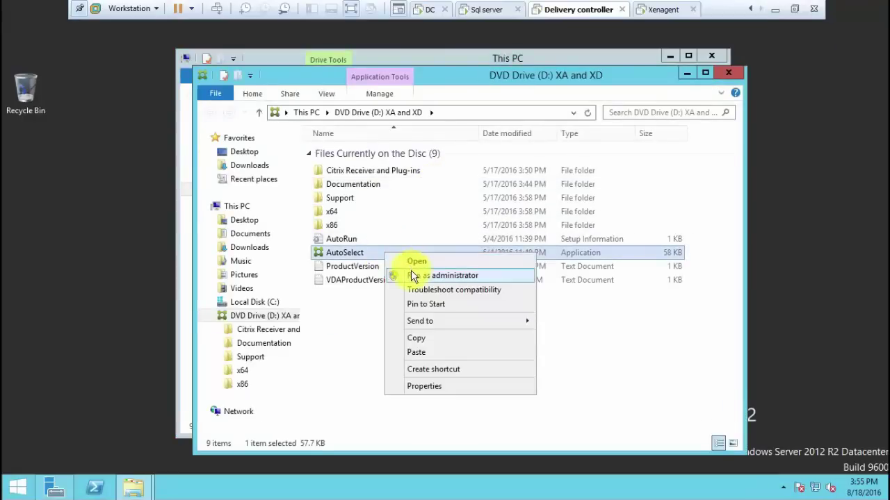
left_click(413, 276)
In the Citrix launcher, start XenDesktop and choose the Delivery Controller installation
left_click(685, 74)
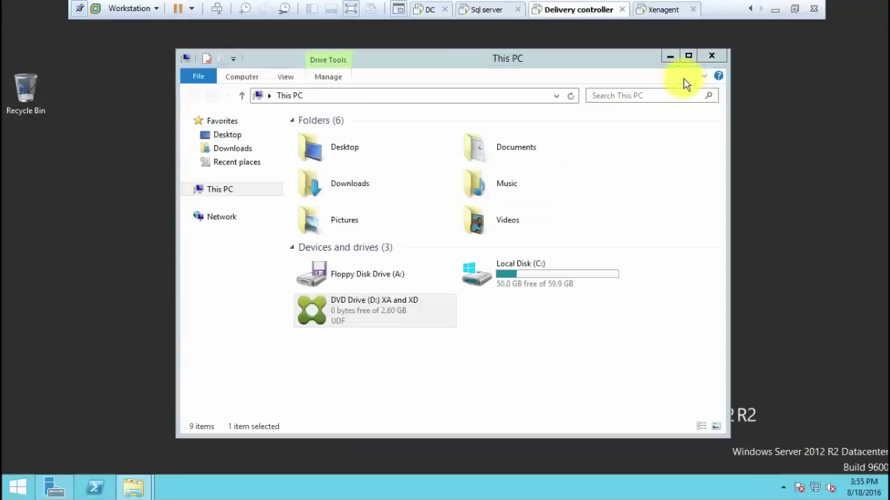
left_click(670, 56)
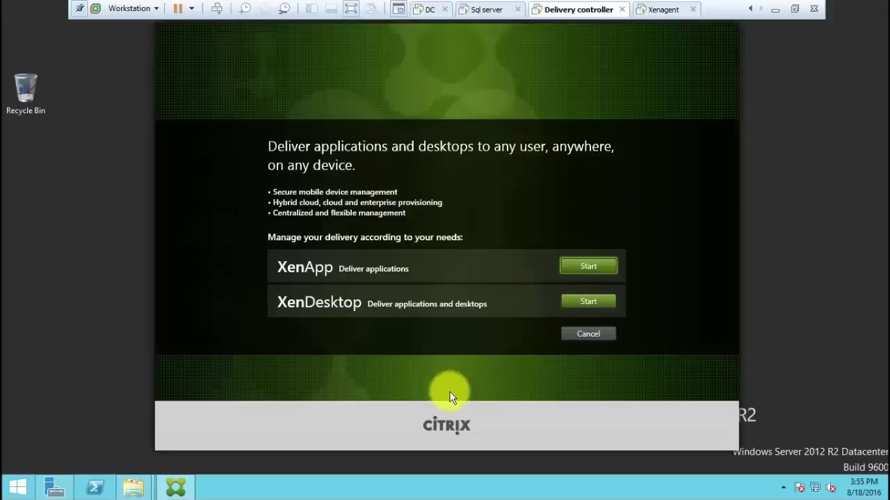
left_click(582, 301)
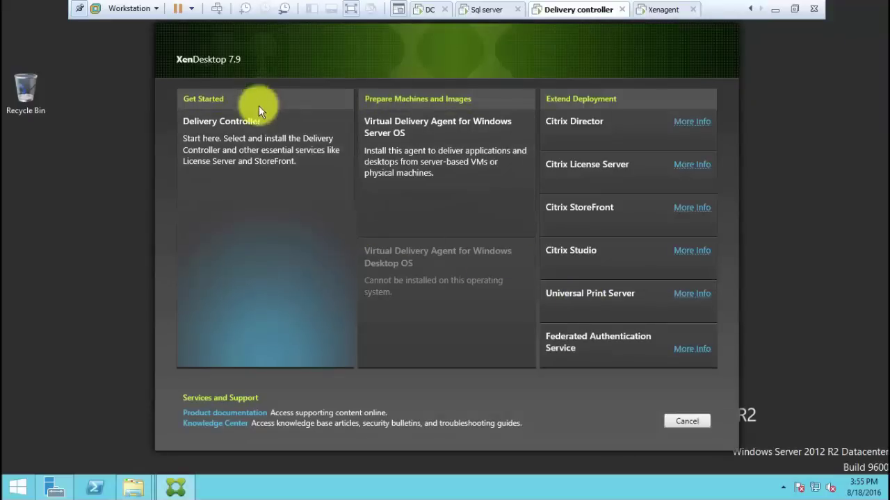
left_click(255, 128)
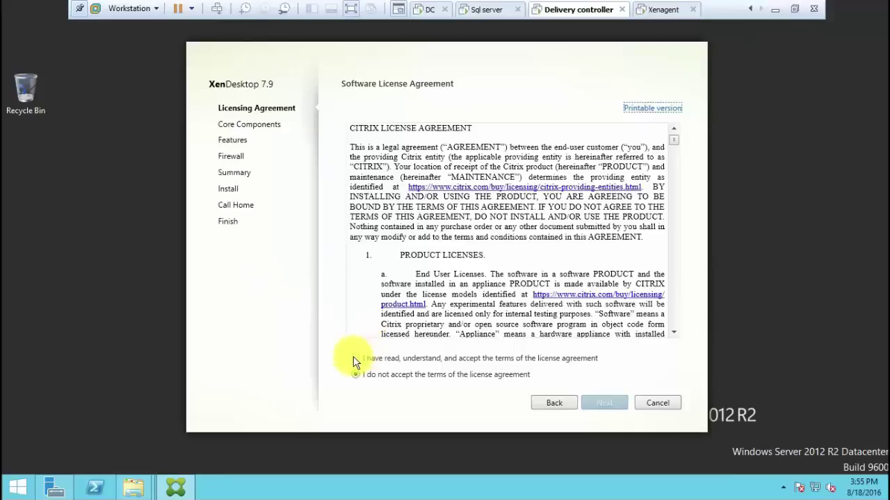
Accept the licence agreement and keep all core components selected
left_click(355, 358)
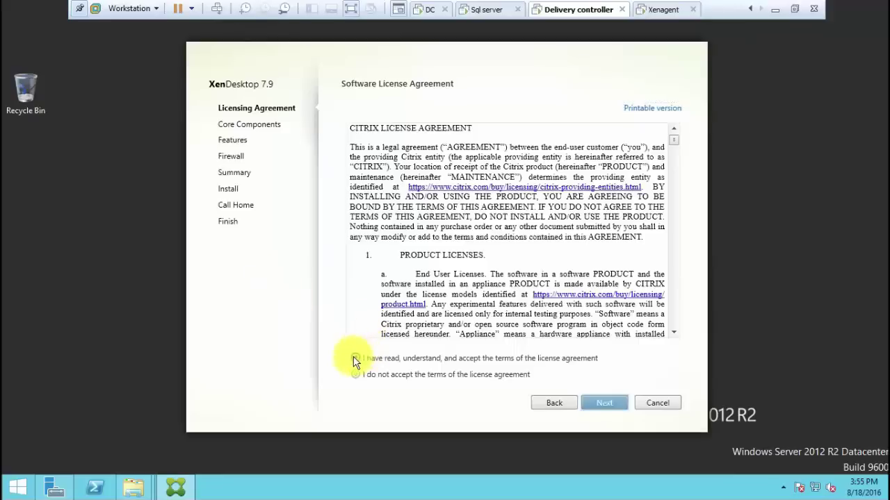
left_click(614, 411)
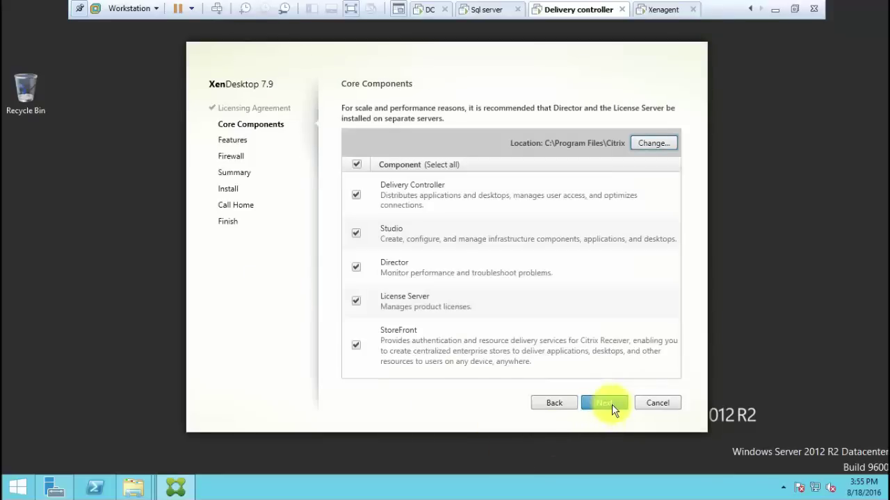
left_click(614, 410)
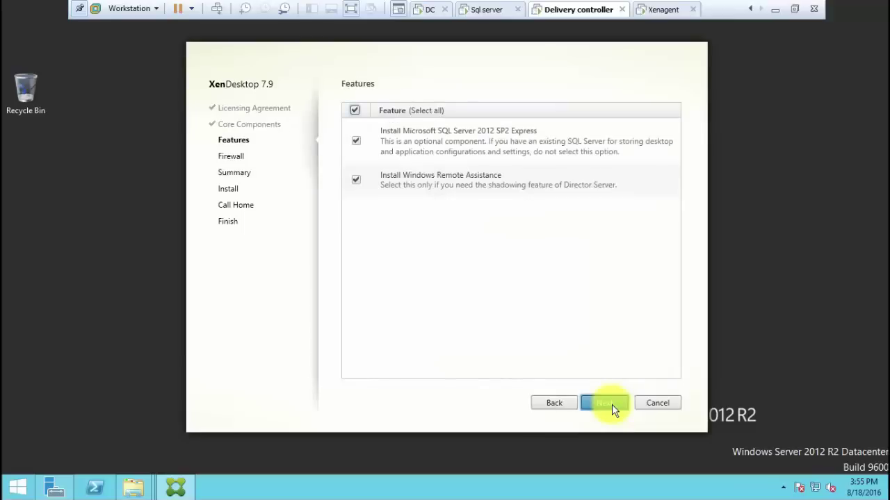
Exclude SQL Server 2012 SP2 Express, keep automatic firewall rules, and start the install
left_click(355, 144)
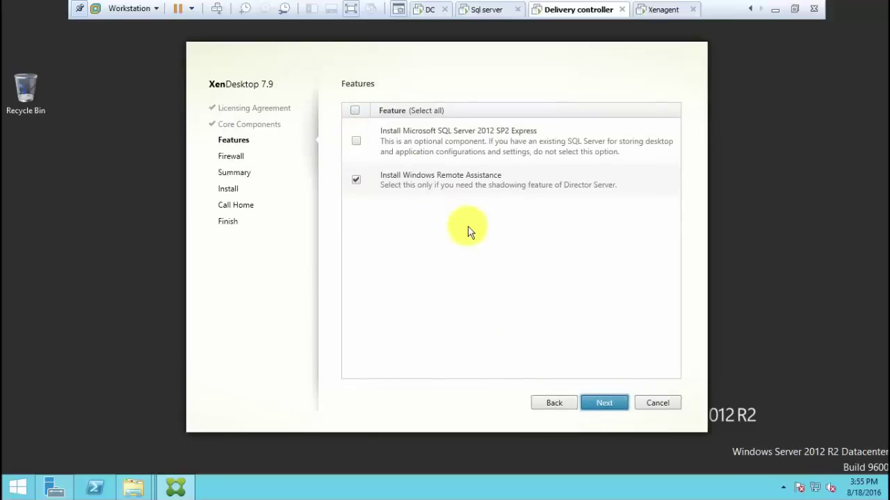
left_click(605, 404)
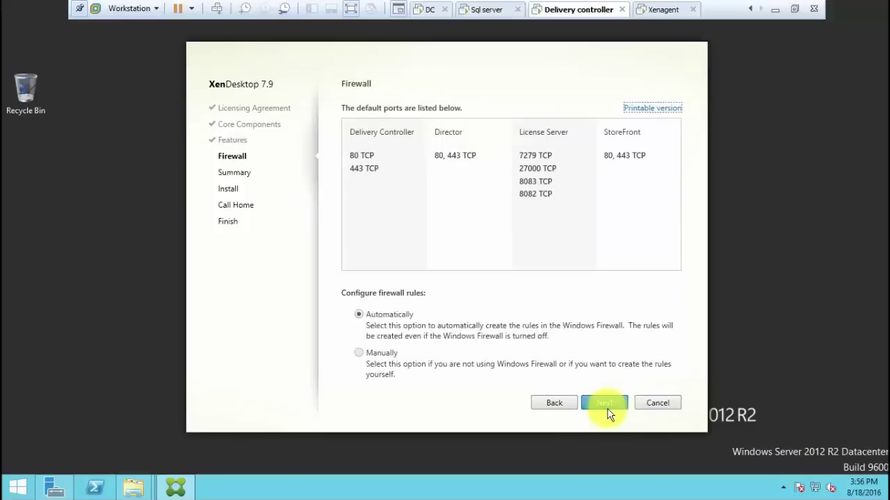
left_click(605, 405)
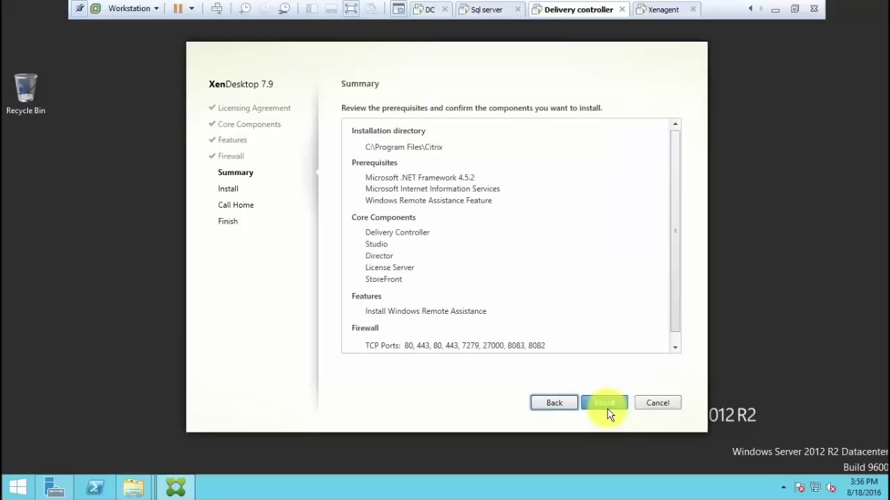
left_click(608, 410)
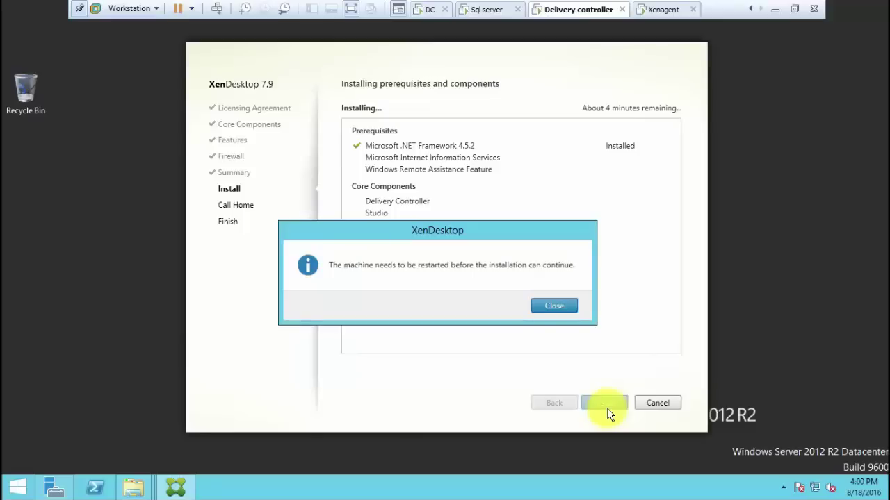
Acknowledge the restart and sign-out prompts, then sign back in with the administrator password
left_click(566, 307)
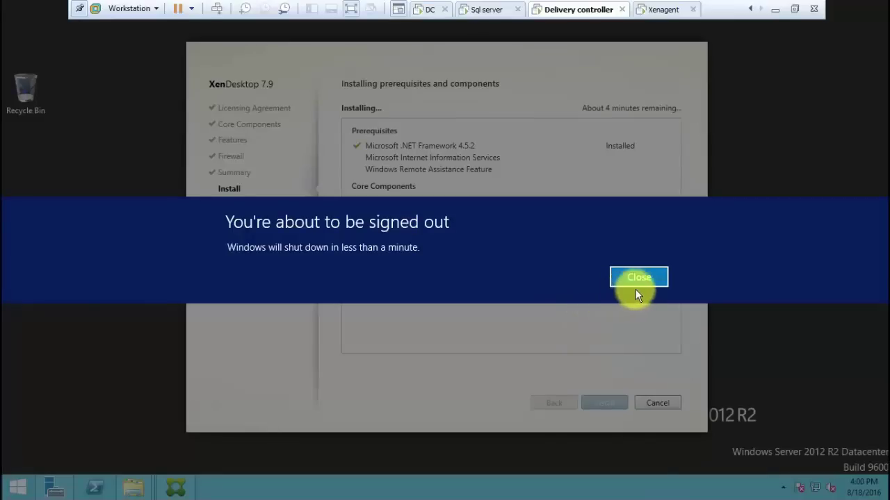
left_click(639, 285)
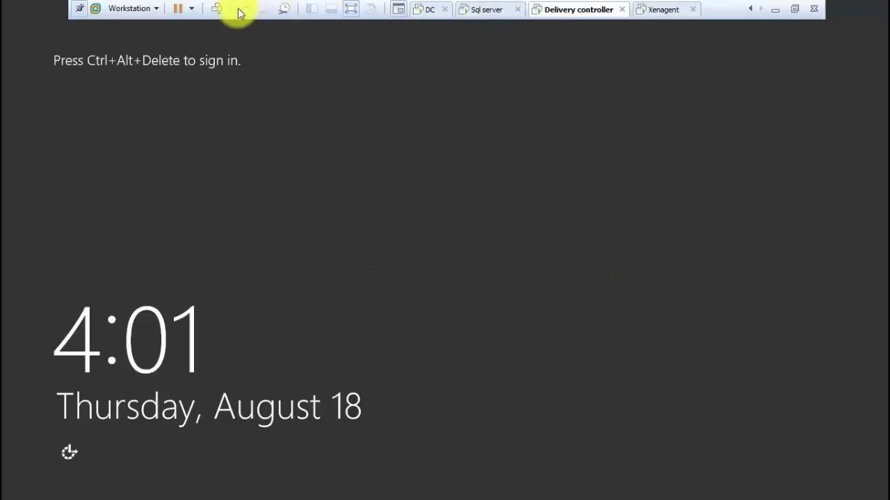
left_click(217, 9)
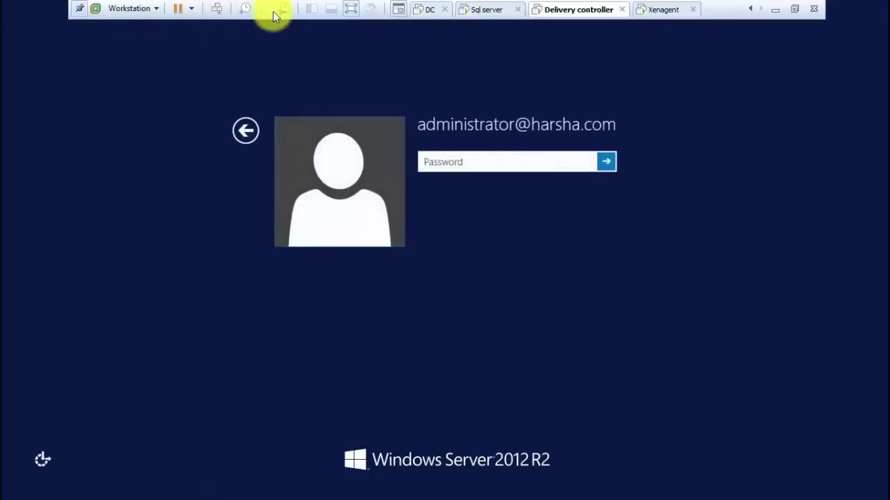
type("P")
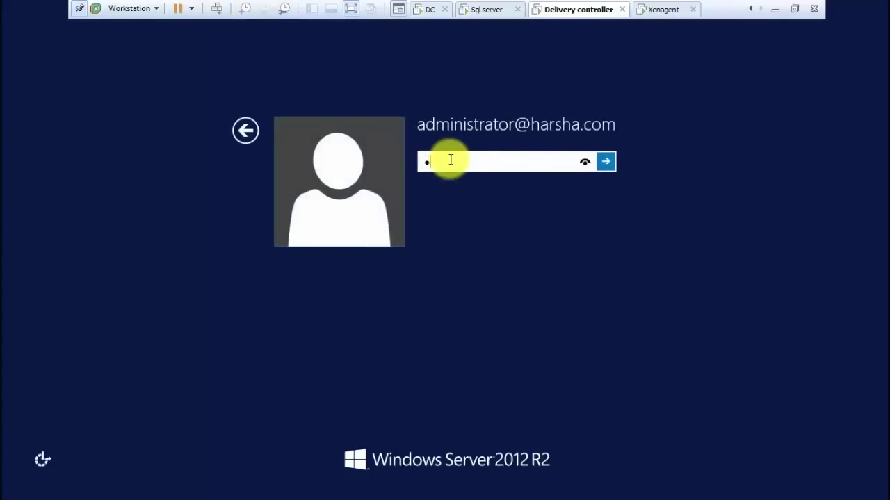
type("assword")
key("Return")
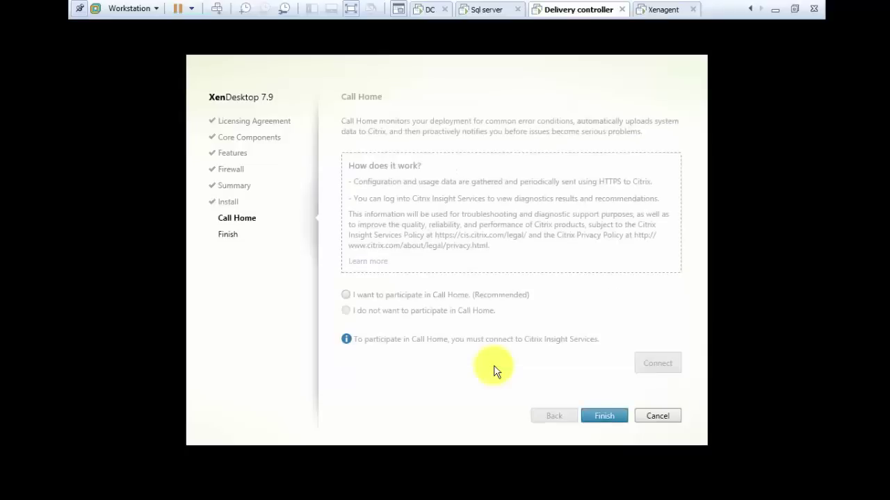
Decline Call Home participation, untick Launch Studio, and finish the XenDesktop 7.9 installer
left_click(454, 313)
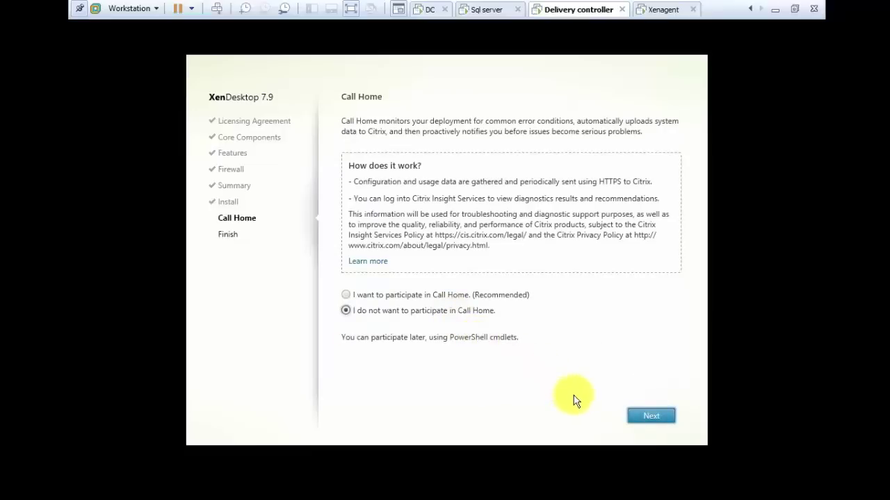
left_click(638, 416)
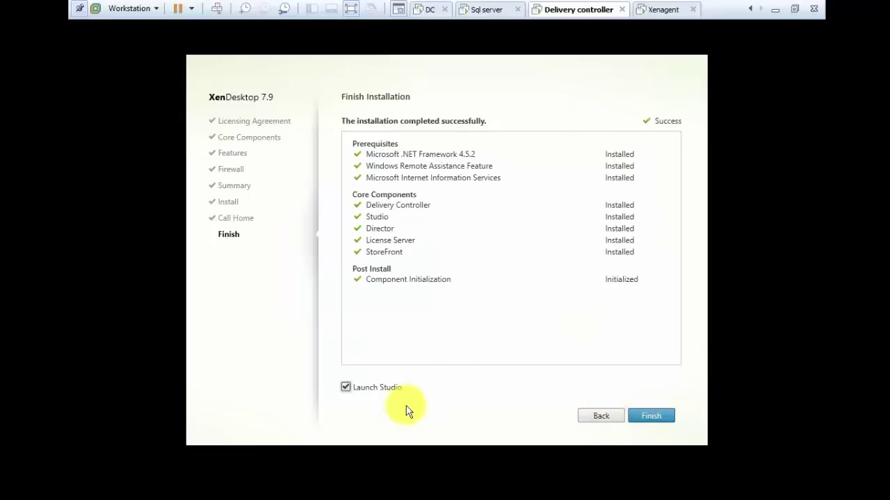
left_click(379, 390)
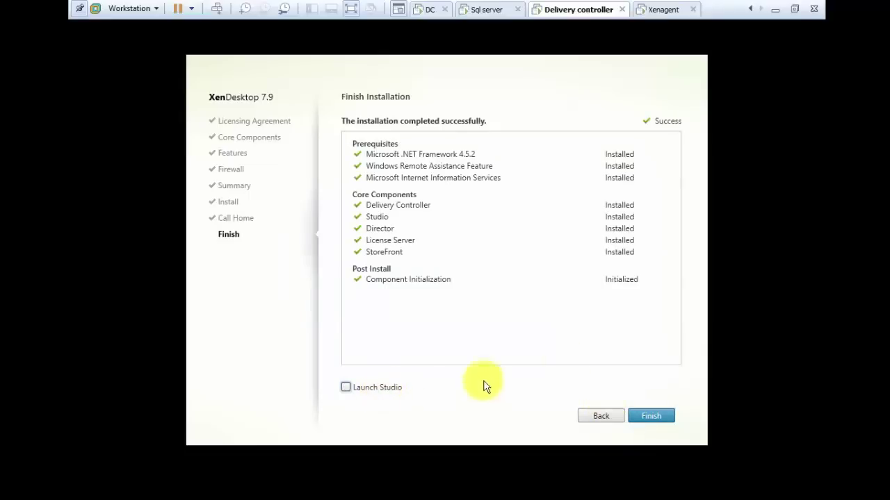
left_click(652, 415)
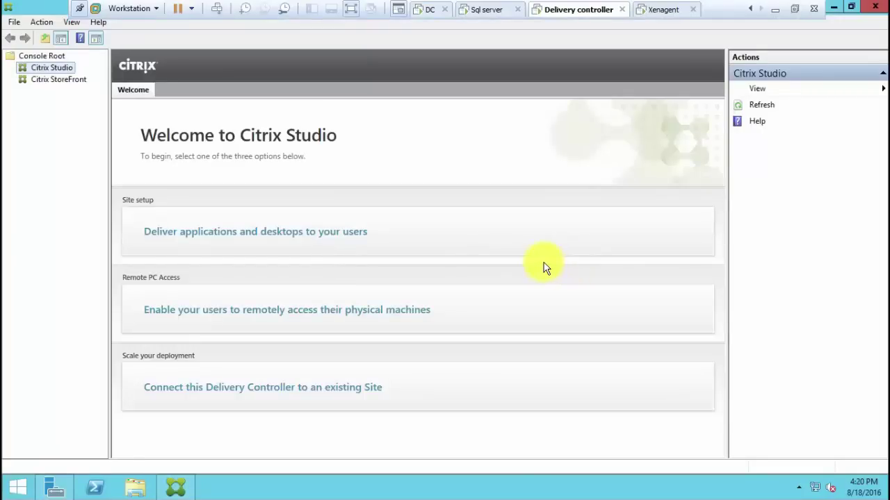
Start a new site named 'harsha' and begin typing the Site database location
left_click(484, 245)
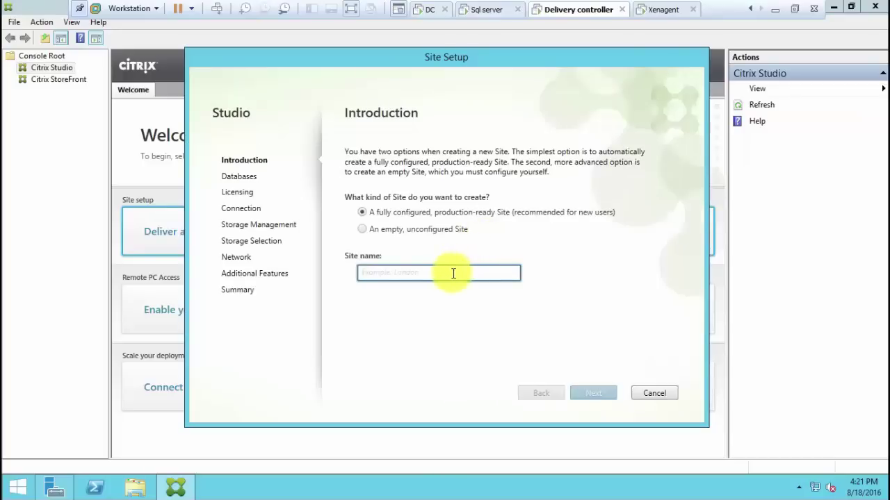
type("h")
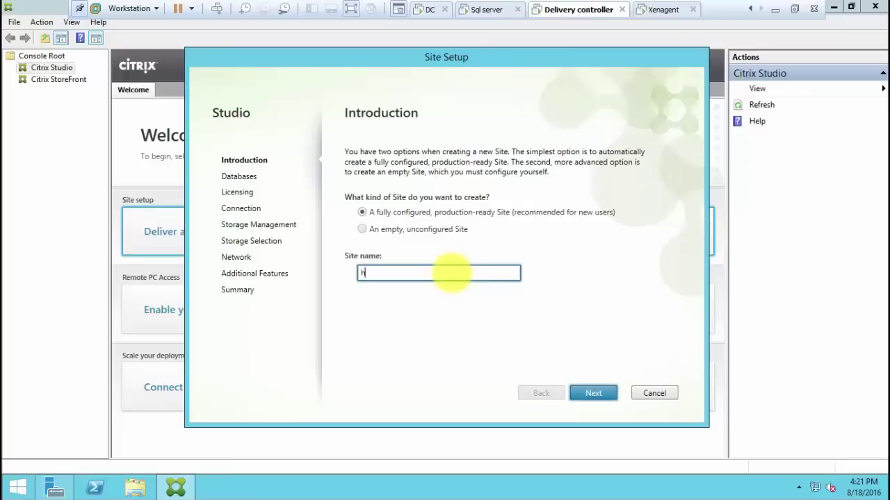
type("arsha")
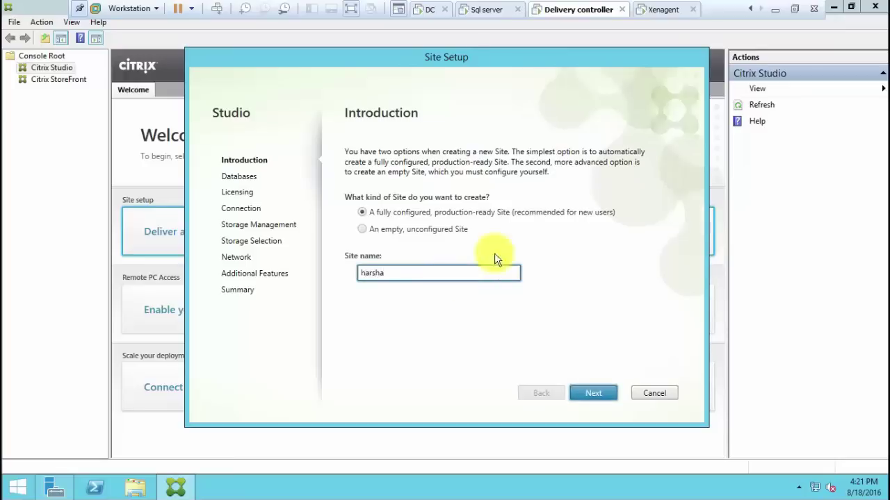
left_click(584, 393)
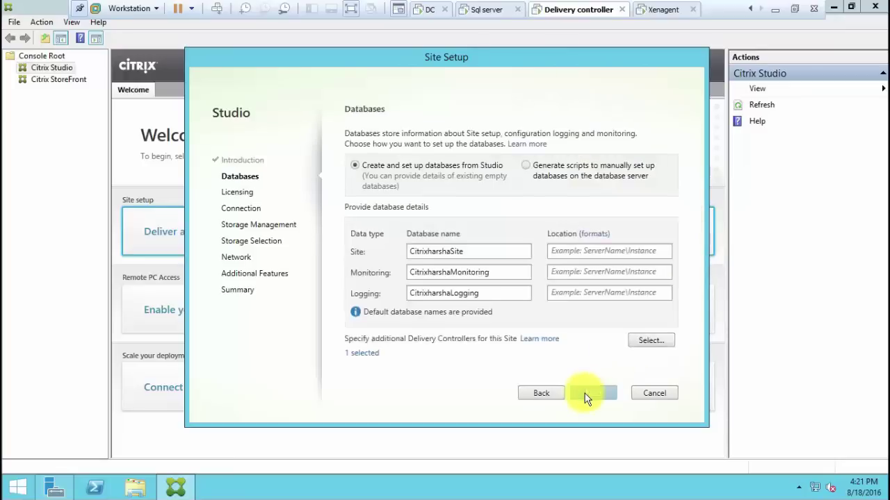
left_click(616, 254)
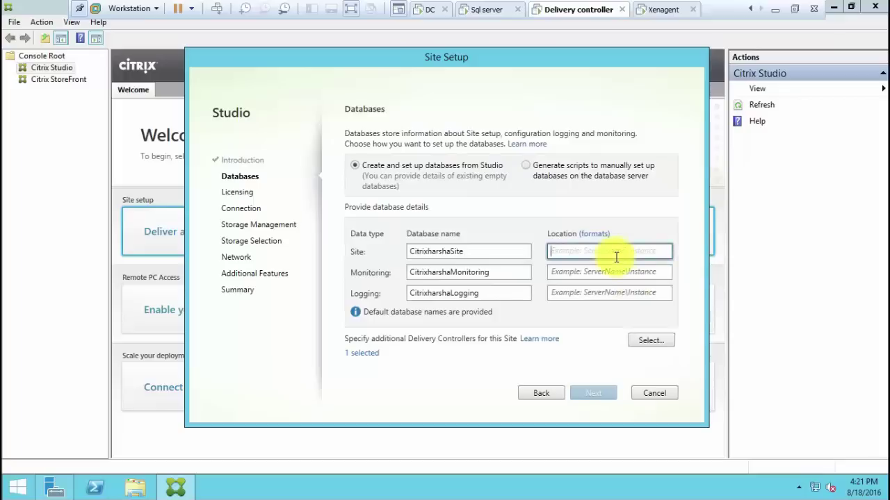
type("s")
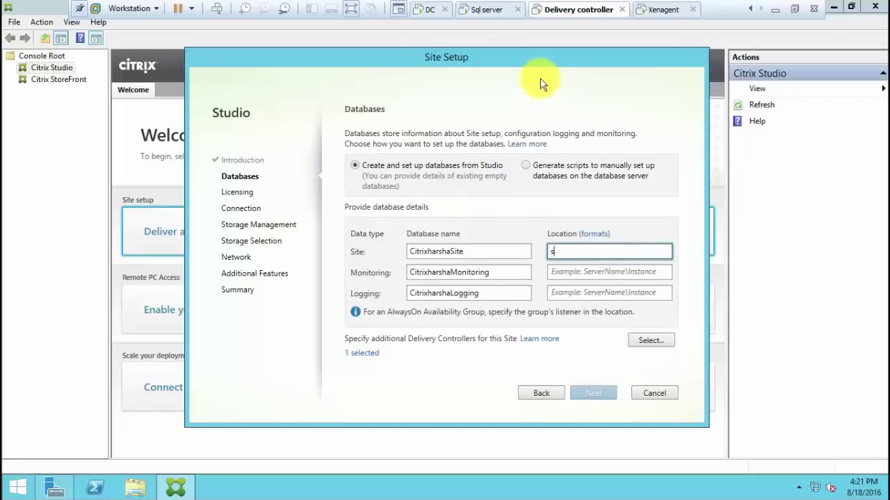
On the SQL server VM, run hostname in a command prompt to show its host name
left_click(479, 11)
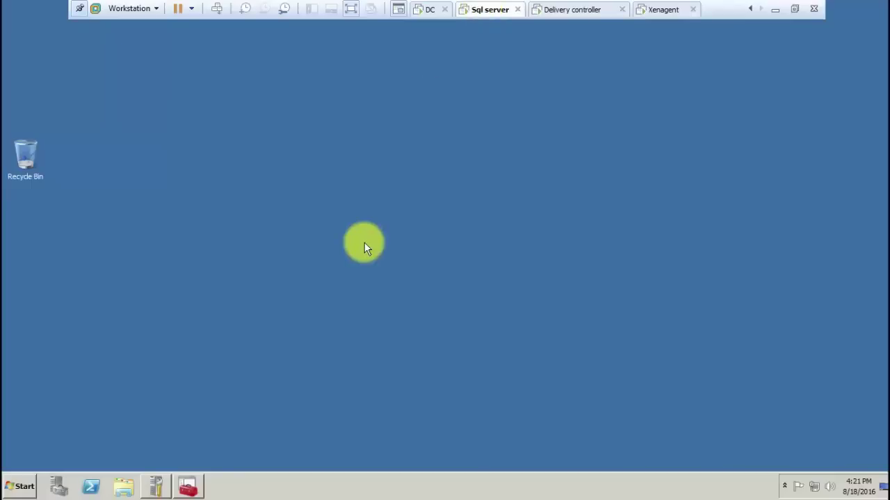
key("super+r")
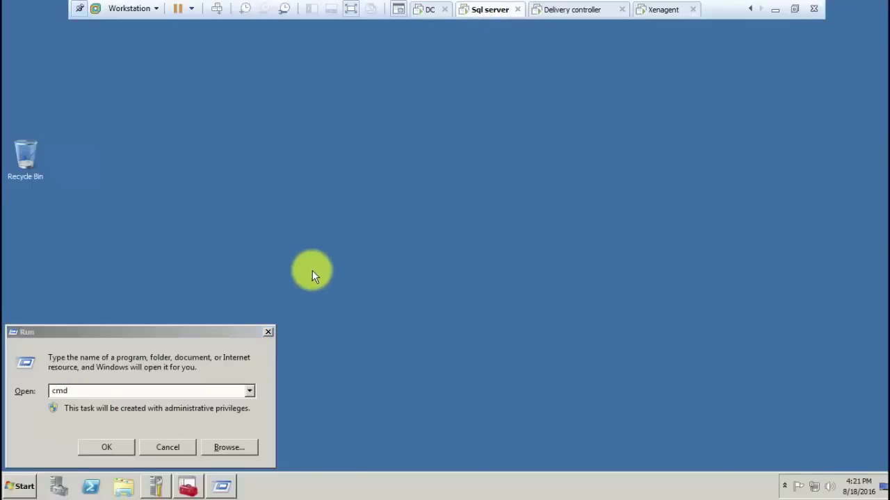
left_click(129, 449)
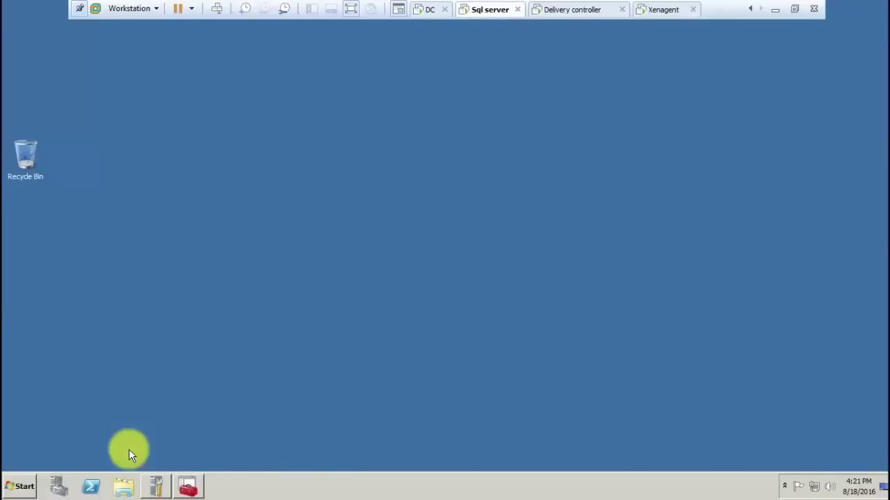
type("hostan")
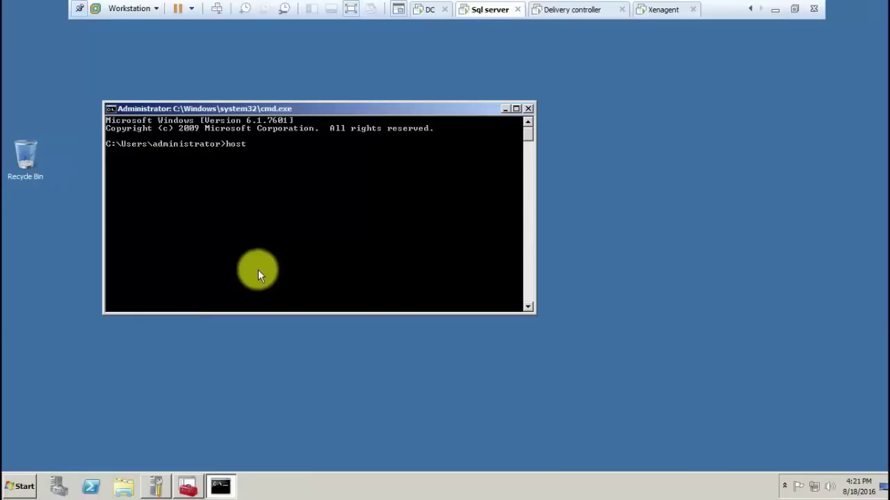
key("BackSpace")
key("BackSpace")
type("name")
key("Return")
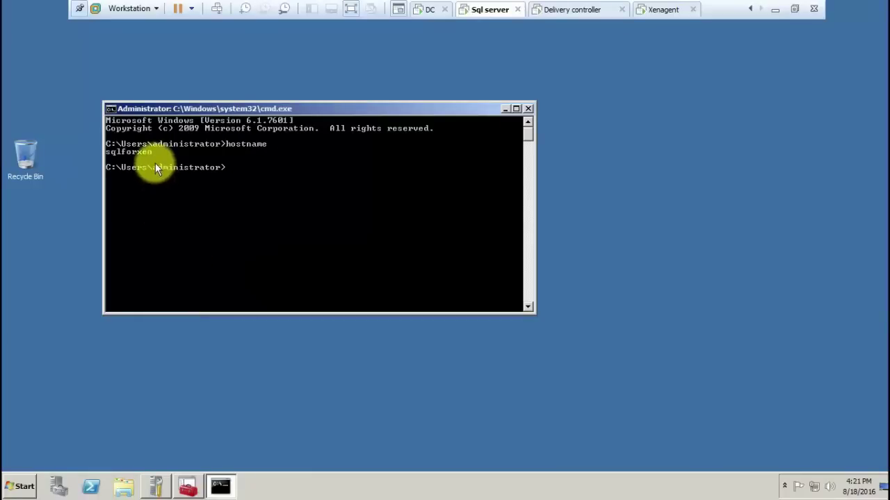
Mark and copy the host name sqlforxen from the console
right_click(156, 164)
left_click(161, 170)
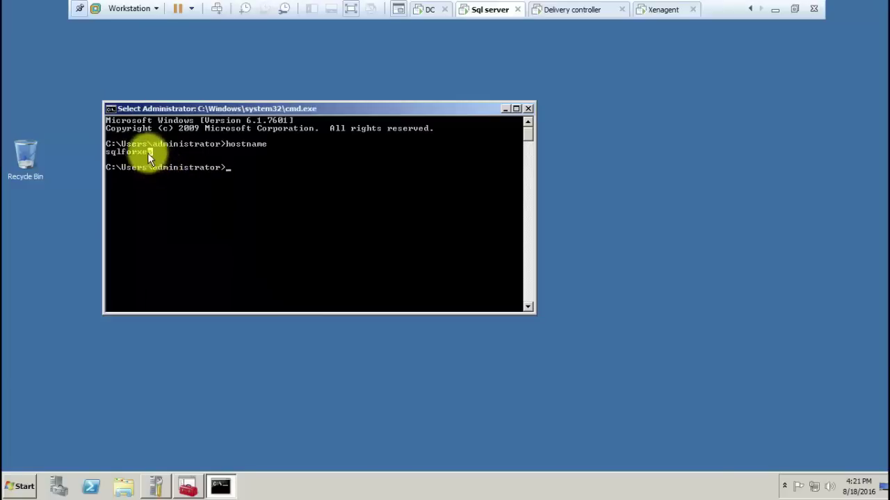
left_click_drag(147, 153, 106, 153)
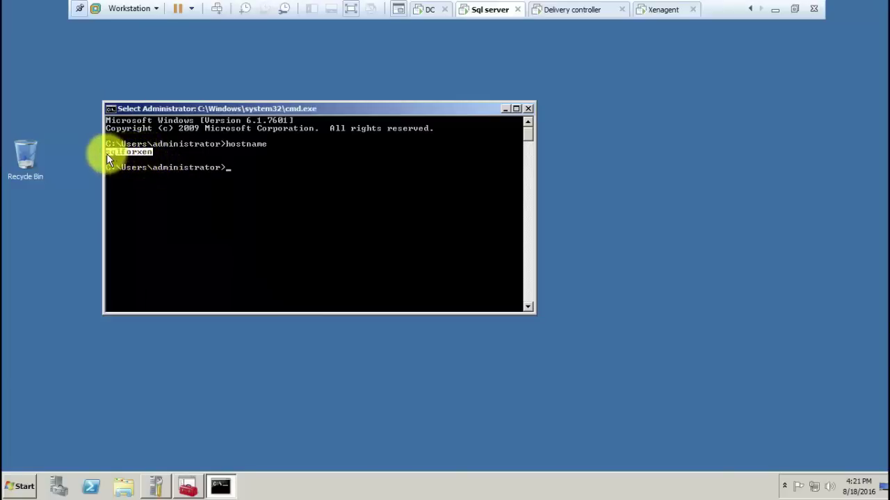
key("Return")
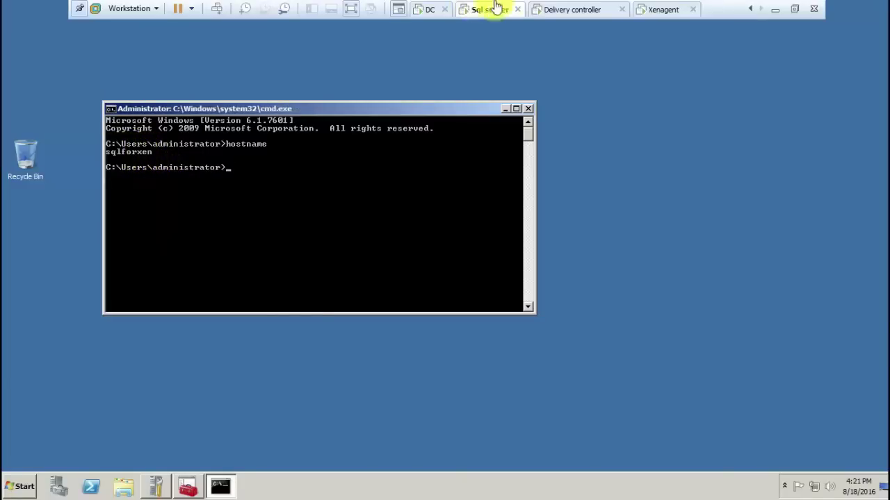
left_click(565, 9)
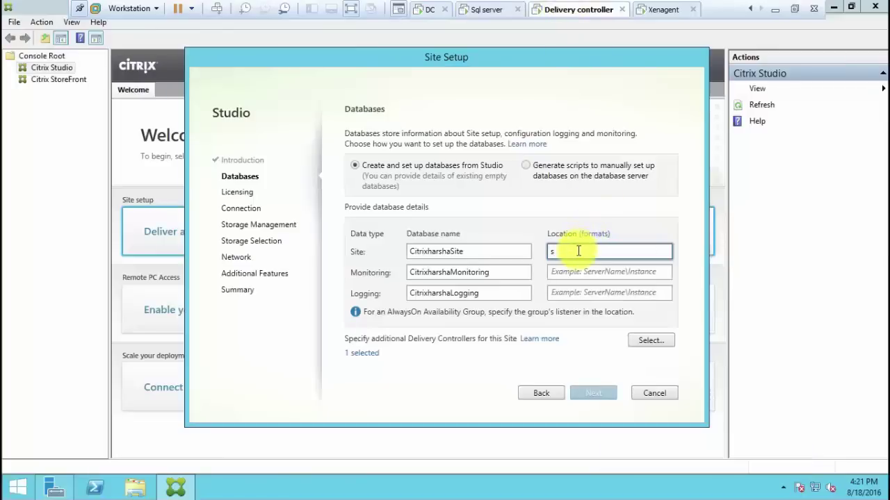
Set the Site database location to sqlforxen\xendesktop, checking the SQL instance name
key("BackSpace")
type("sqlforxen")
type("\\")
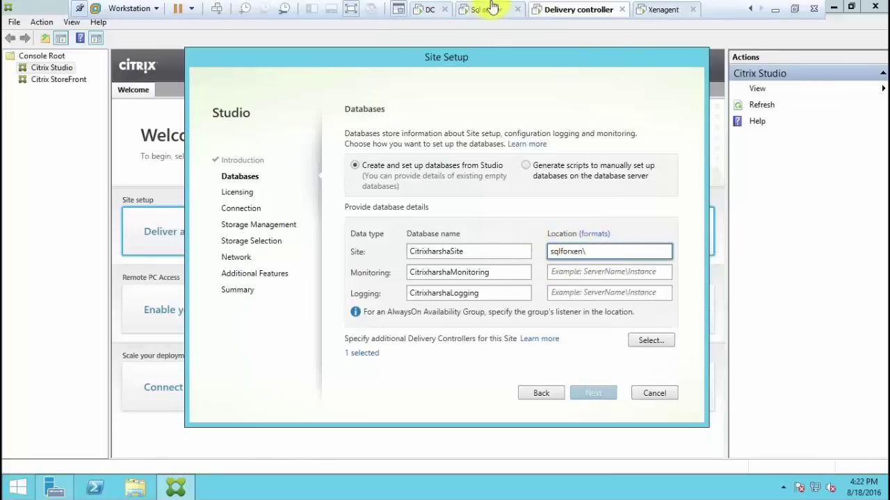
left_click(487, 8)
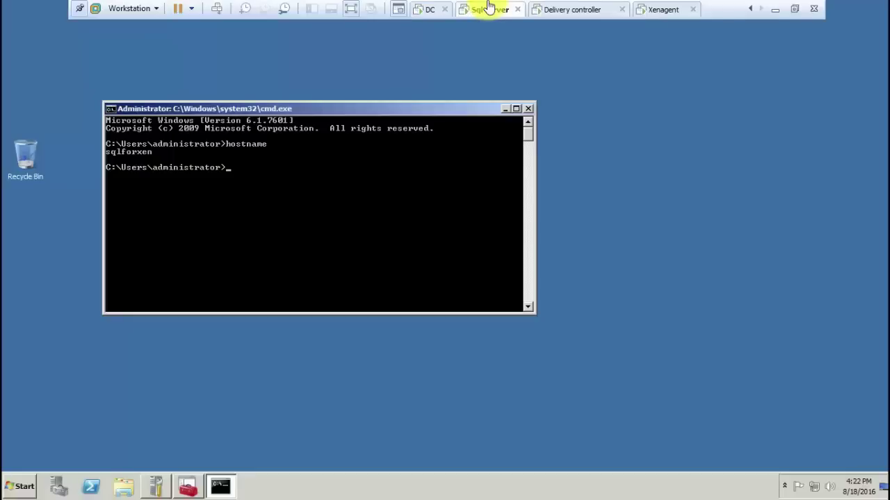
left_click(186, 489)
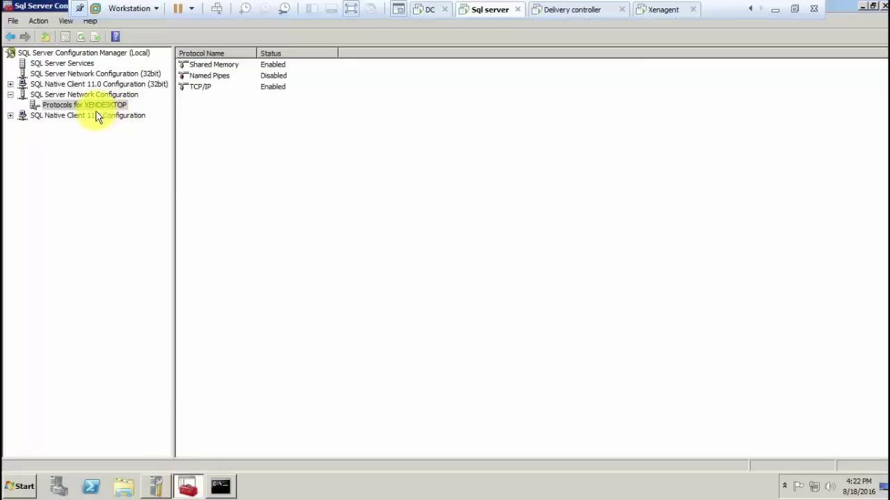
left_click(550, 9)
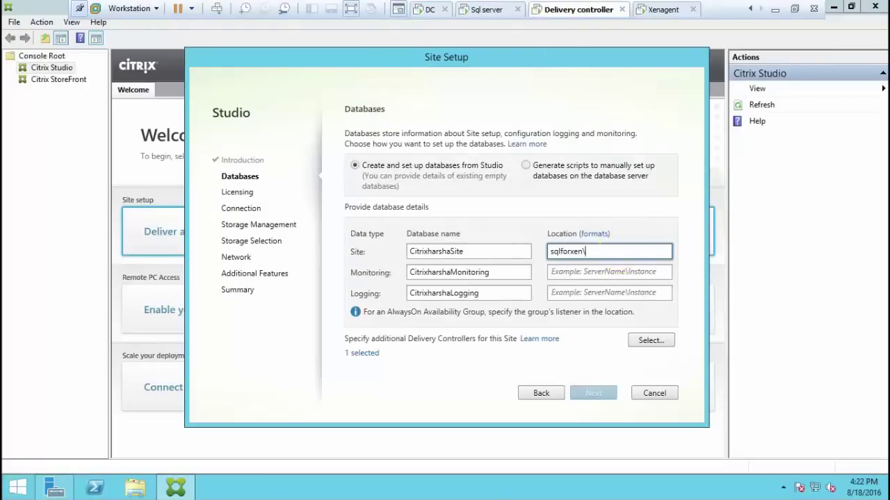
type("xe")
type("ndes")
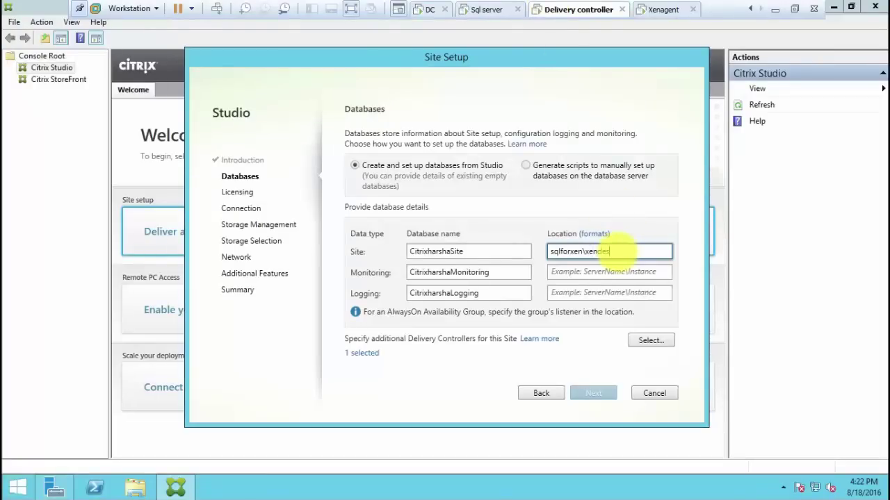
type("ktop")
Copy sqlforxen\xendesktop into the Monitoring and Logging locations and continue to Licensing
key("ctrl+a")
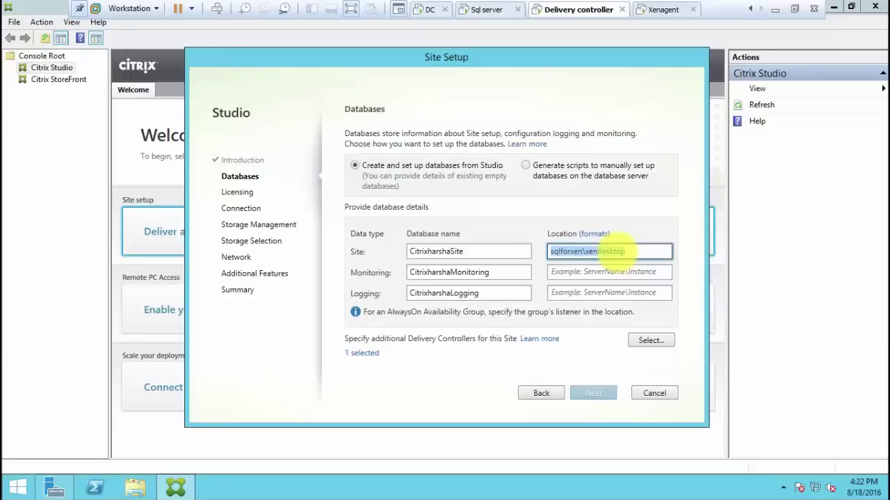
key("ctrl+c")
left_click(602, 273)
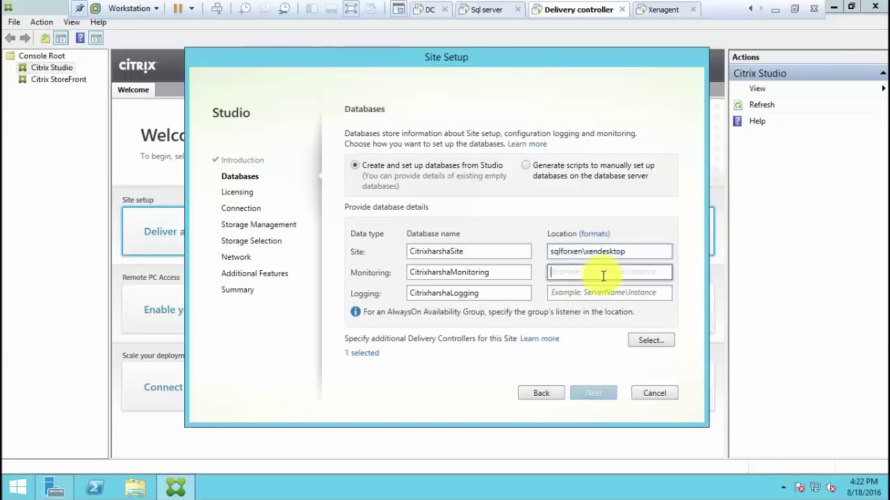
key("ctrl+v")
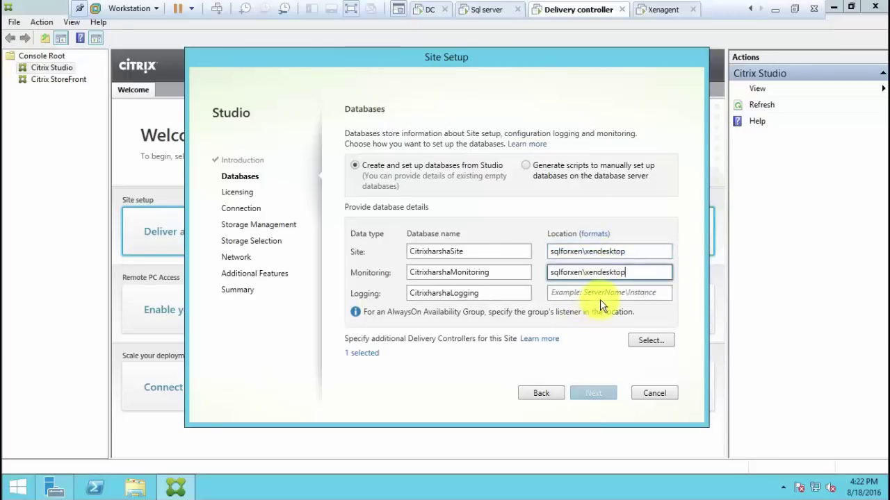
left_click(606, 292)
key("ctrl+v")
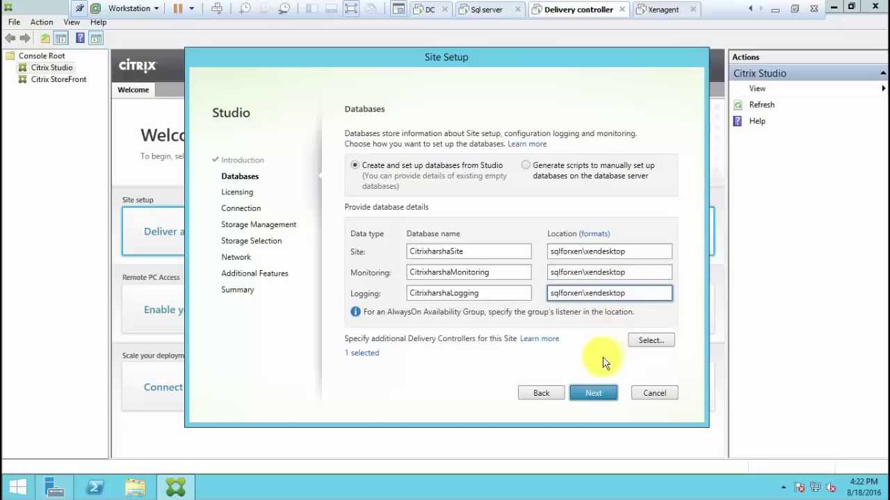
left_click(599, 392)
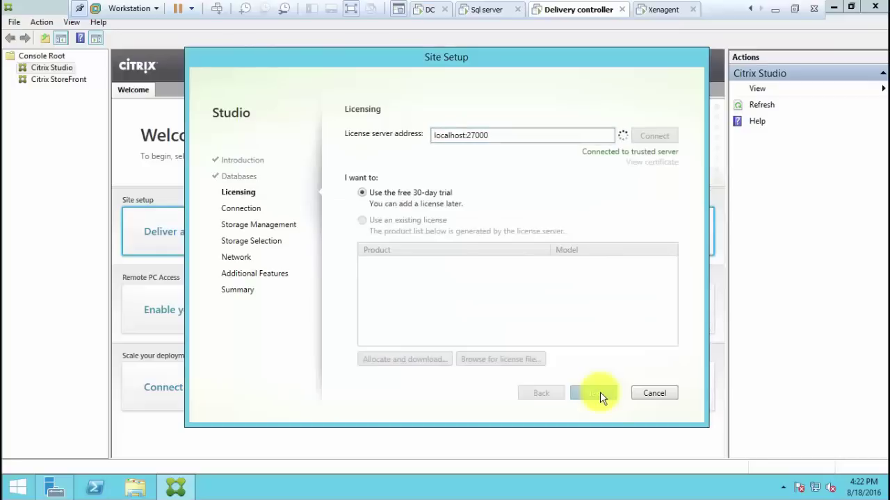
Keep the 30-day trial licence, choose No machine management, and skip additional features
left_click(600, 394)
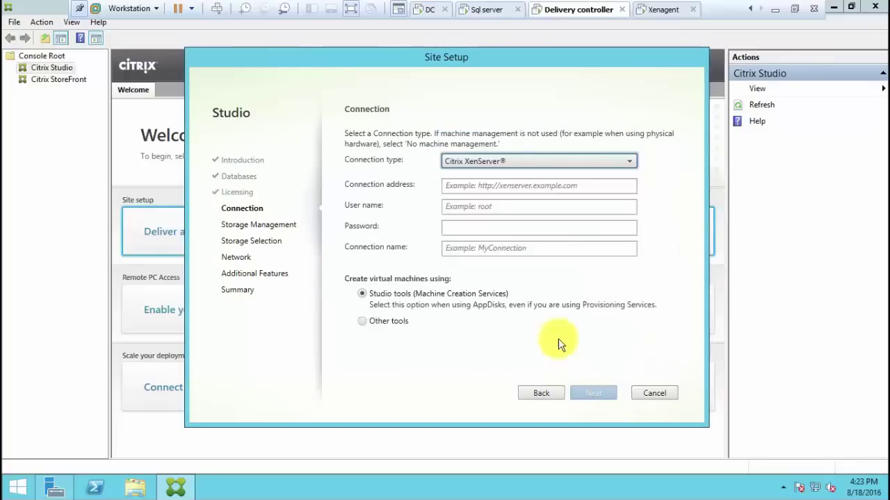
left_click(526, 163)
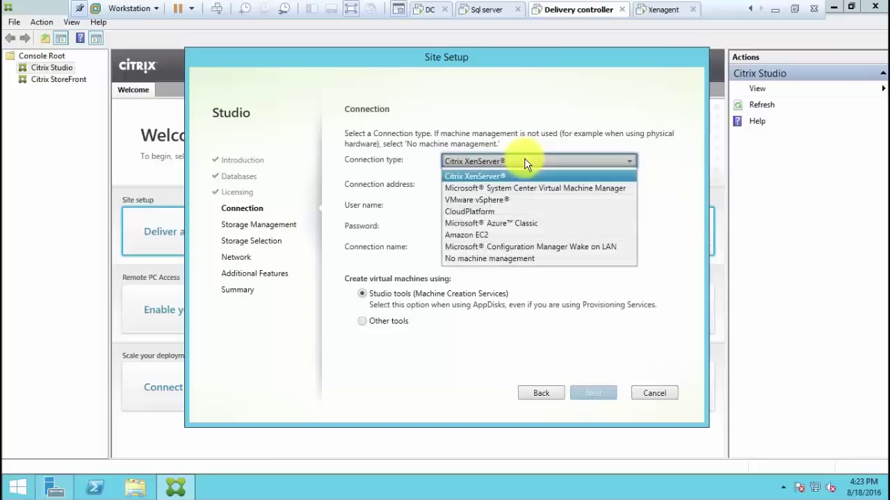
left_click(500, 262)
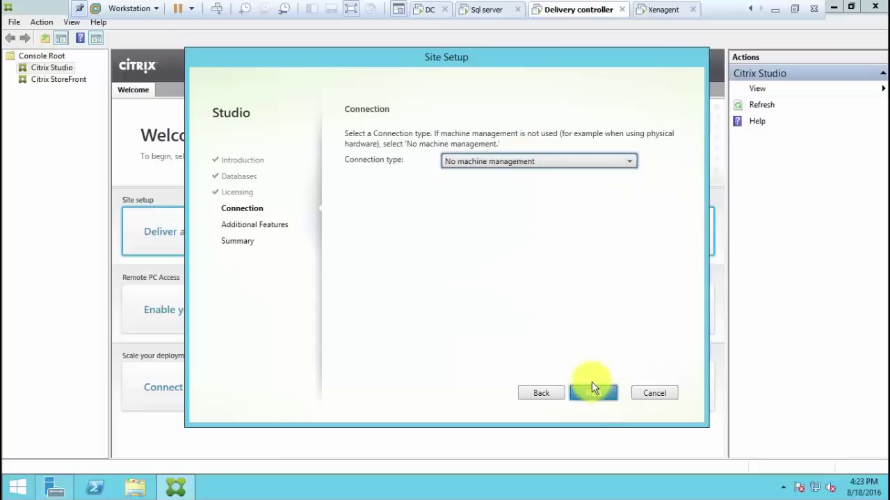
left_click(593, 392)
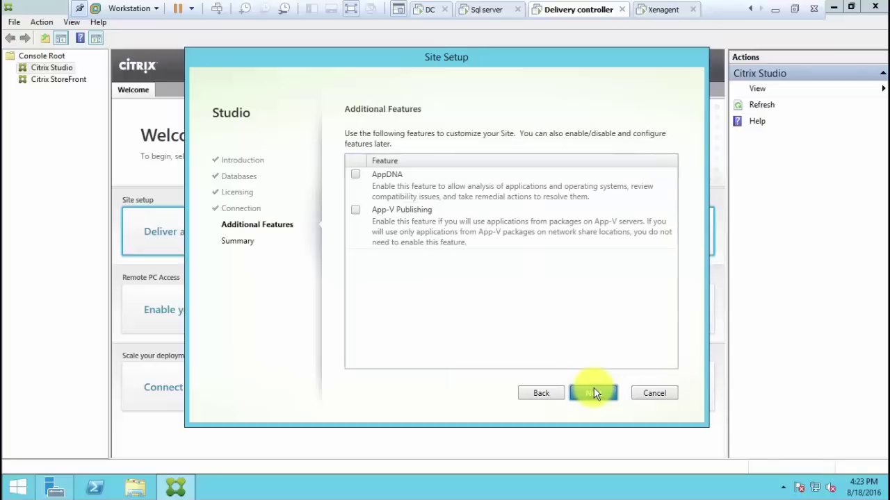
left_click(593, 393)
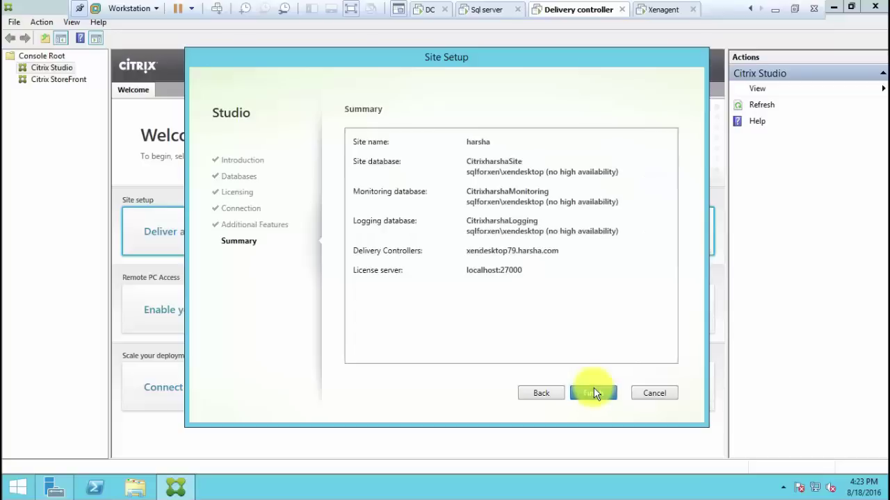
Finish creating the harsha site, then switch to the Xenagent Windows 7 VM
left_click(593, 394)
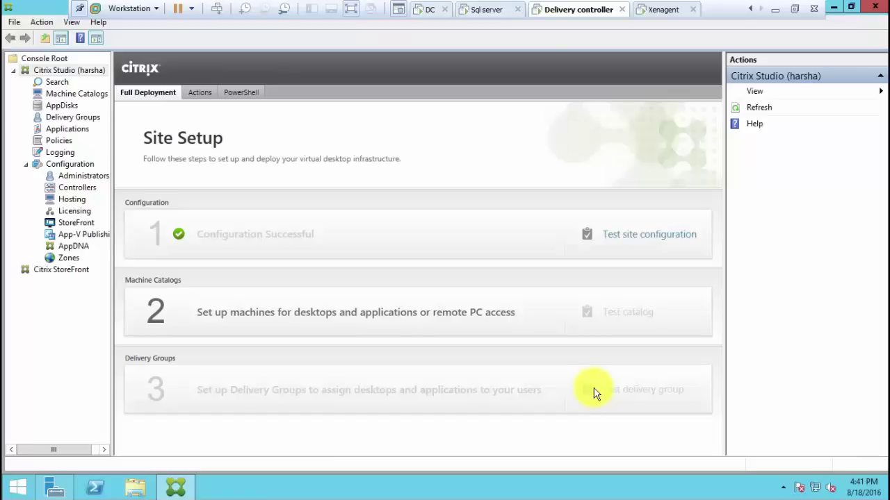
left_click(664, 10)
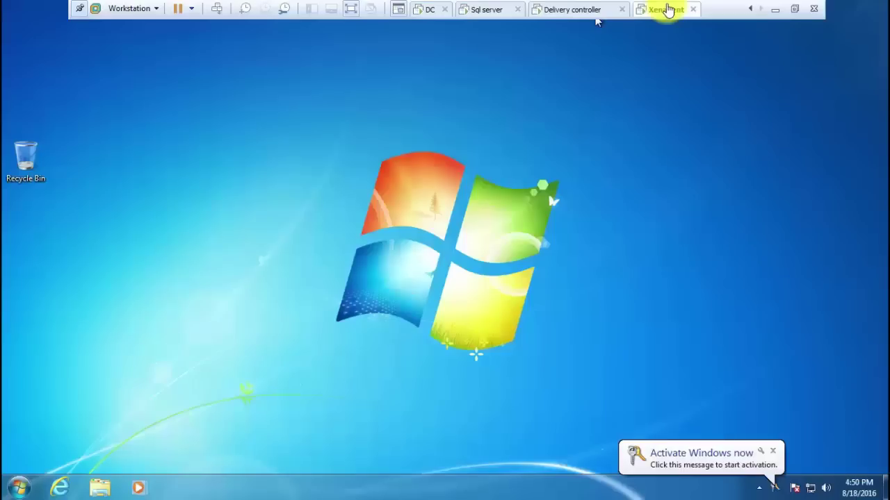
Dismiss the activation reminder and paste the .NET Framework 4.6.1 installer onto the desktop
left_click(773, 451)
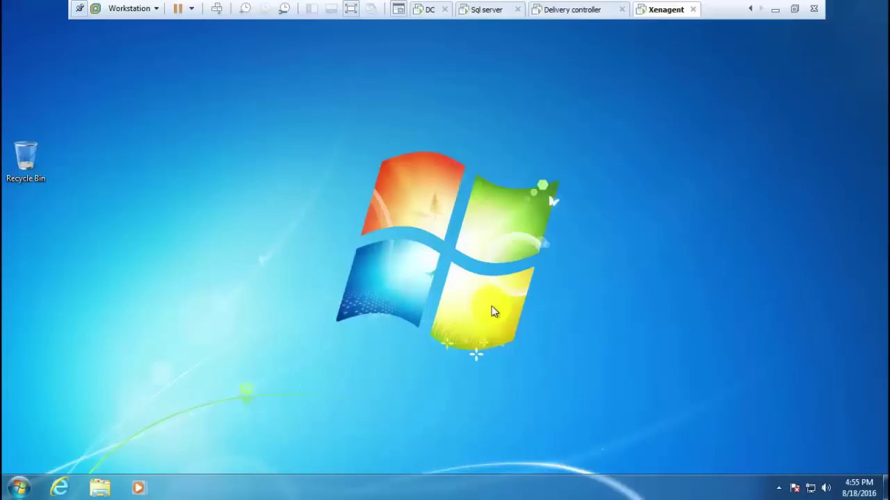
right_click(492, 306)
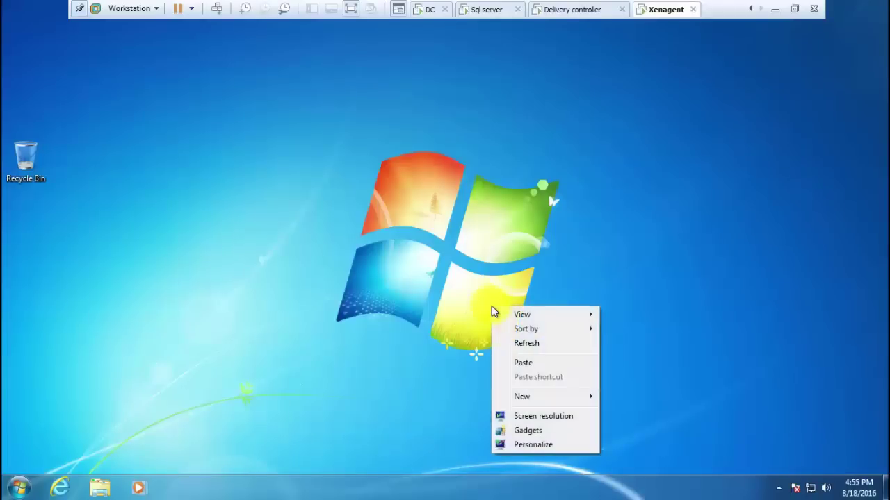
left_click(520, 364)
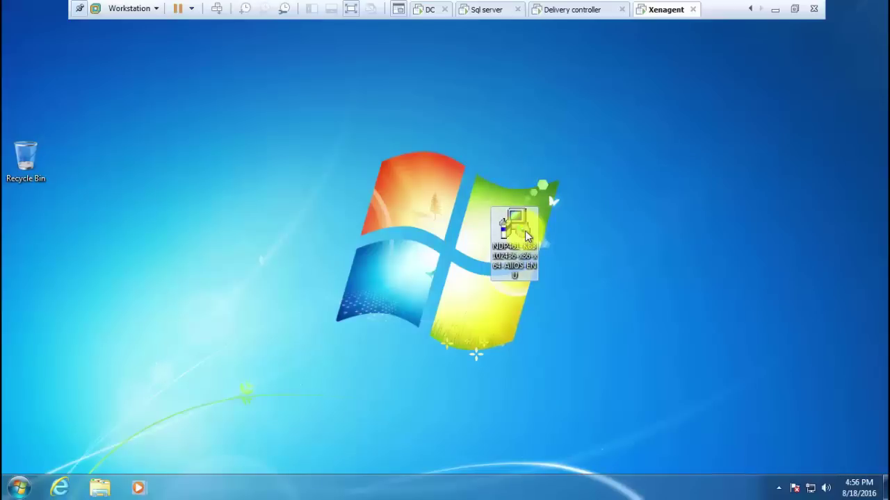
Run the .NET Framework 4.6.1 installer, accept the licence terms, and install it
double_click(526, 237)
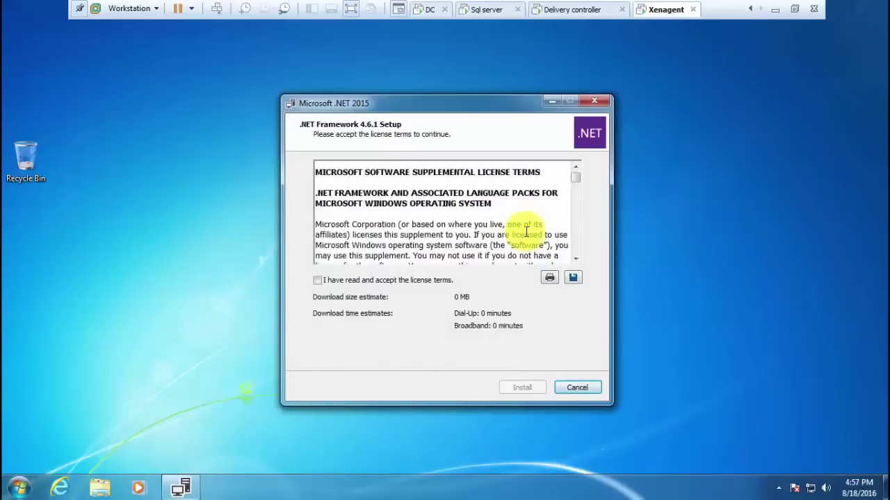
left_click(317, 280)
left_click(526, 390)
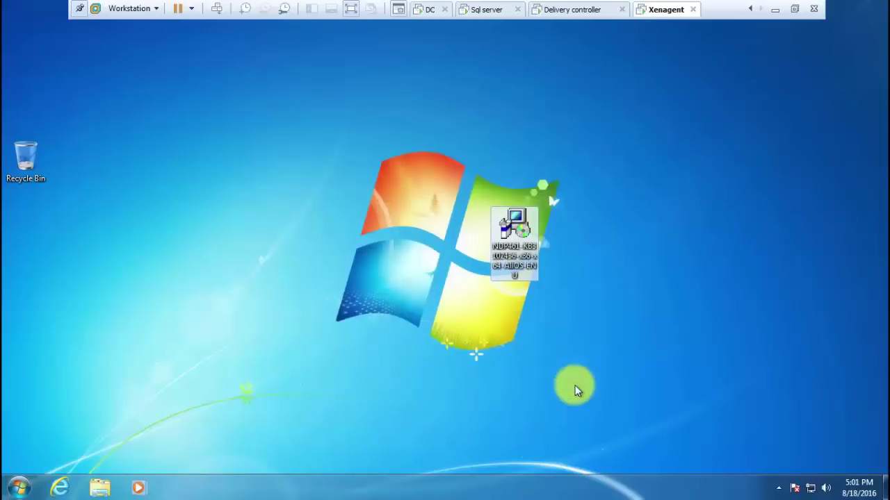
Delete the .NET installer file from the desktop and empty the Recycle Bin
left_click(520, 247)
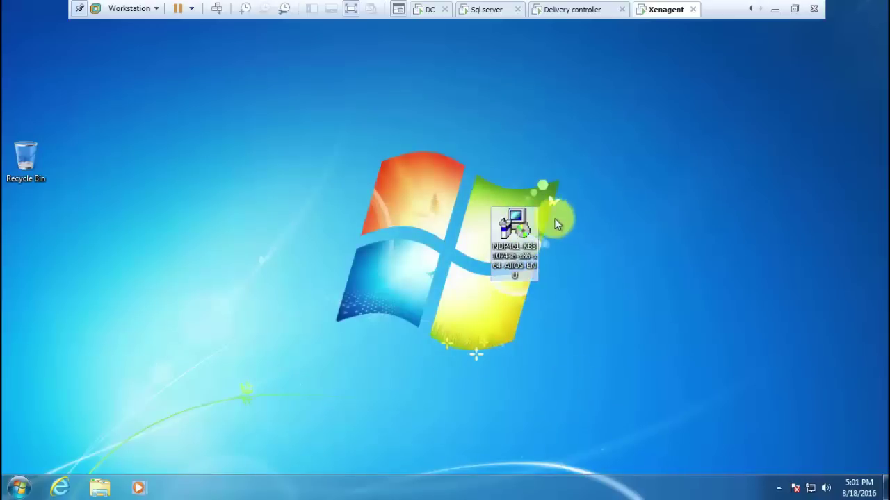
left_click(529, 226)
key("Delete")
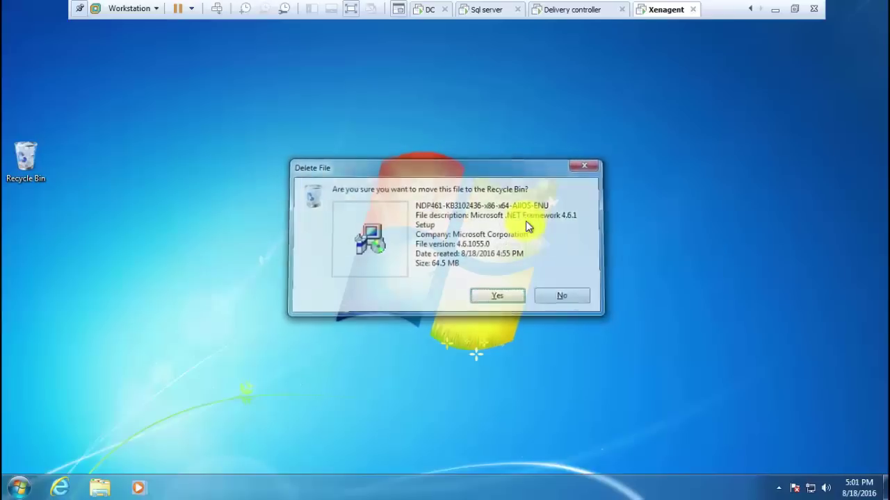
key("Return")
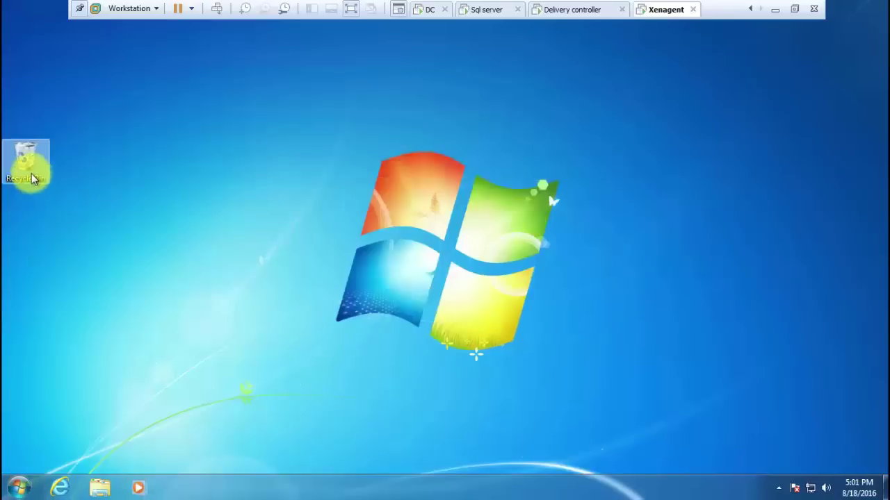
right_click(33, 176)
left_click(54, 197)
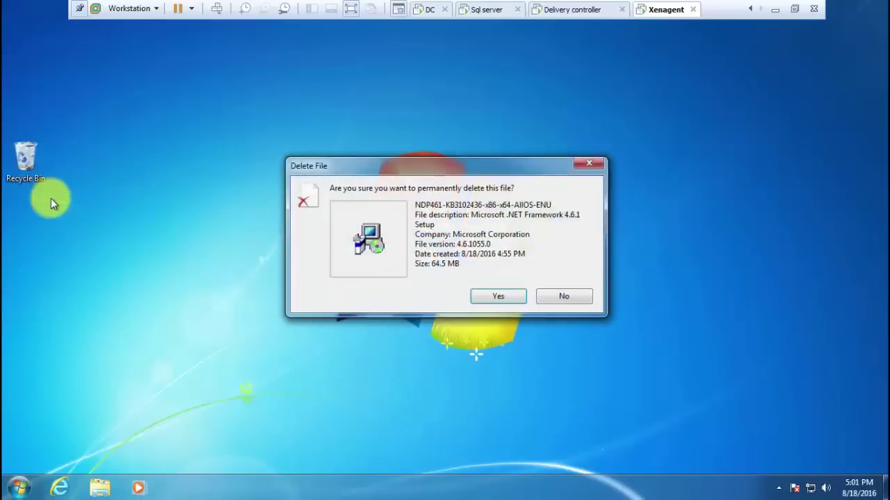
key("Return")
Restart the Xenagent Windows 7 guest from the Start menu's shut-down options
left_click(20, 488)
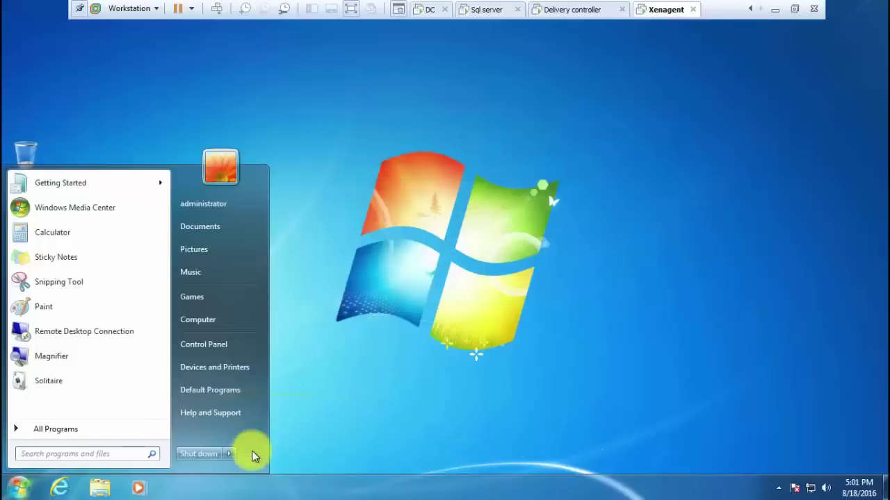
mouse_move(232, 455)
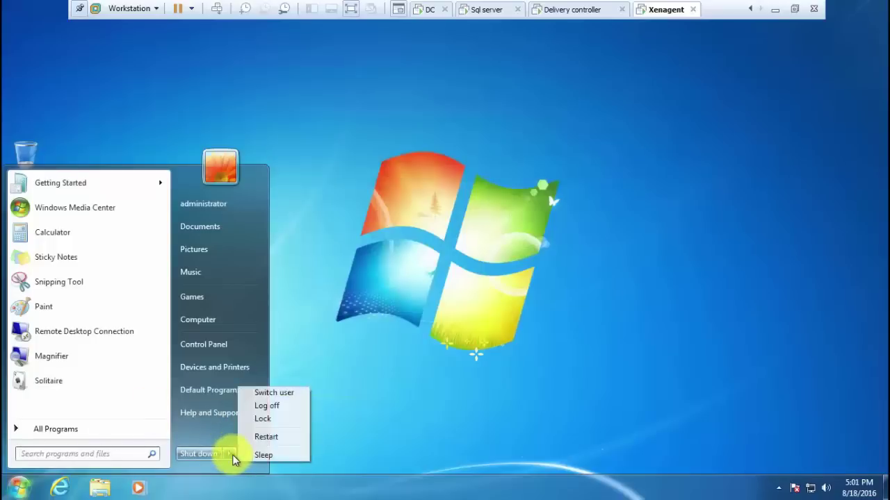
left_click(268, 439)
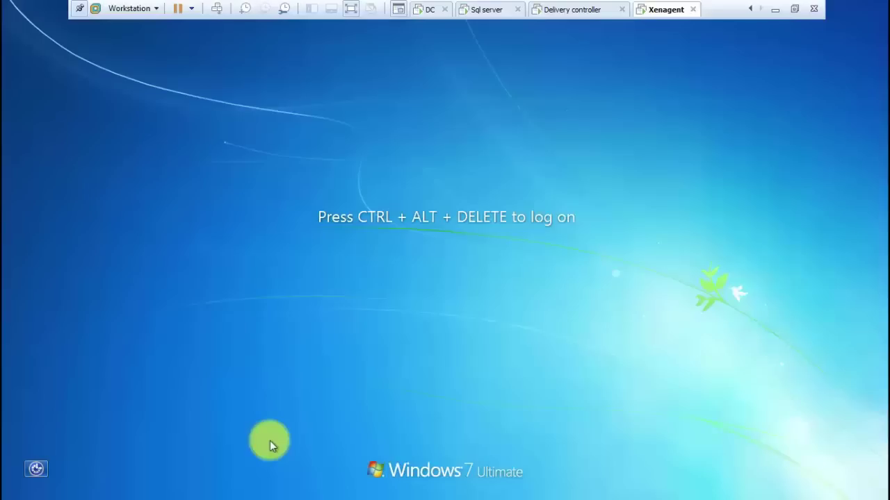
Send Ctrl+Alt+Del and log on to the guest as domain administrator with the account password
left_click(214, 9)
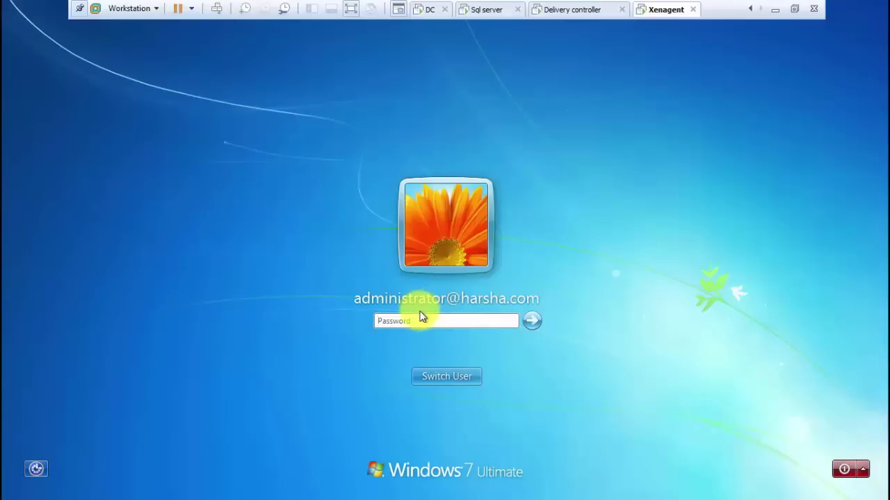
type("•")
key("Return")
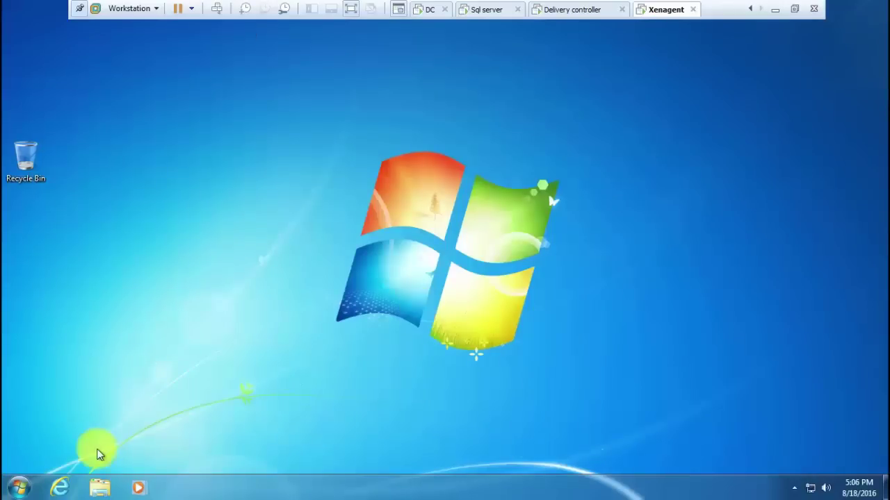
key("super+r")
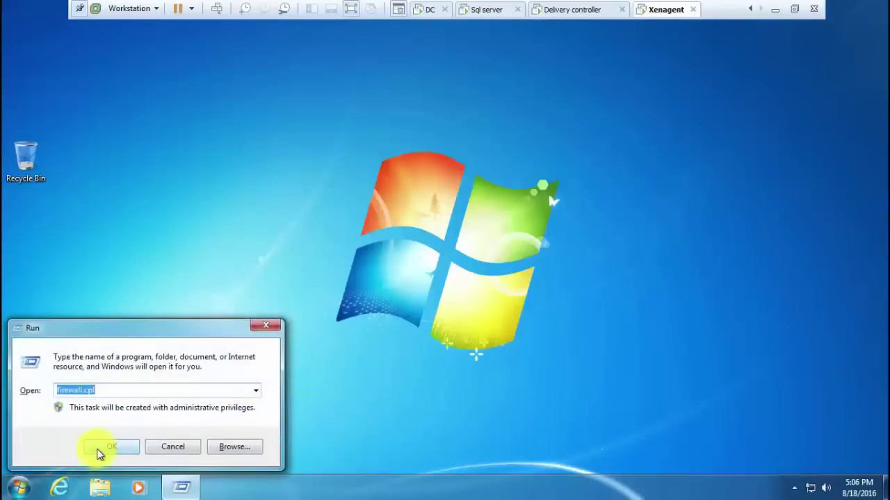
left_click(97, 452)
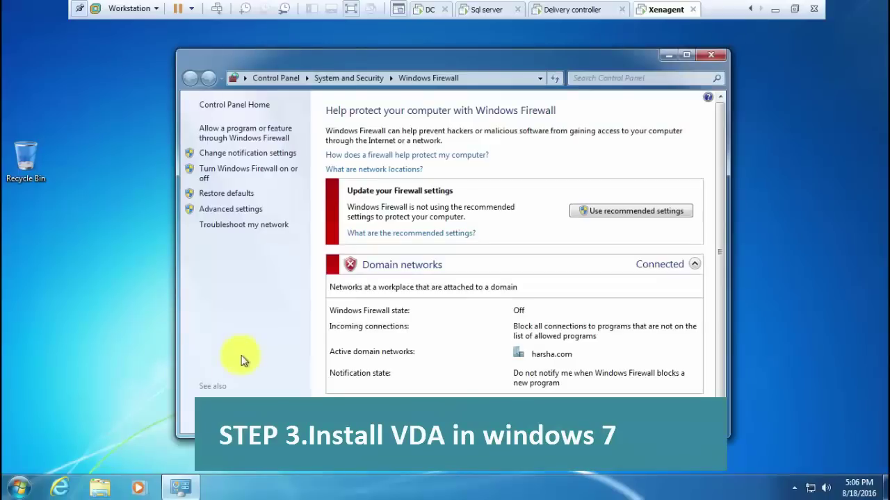
left_click(255, 169)
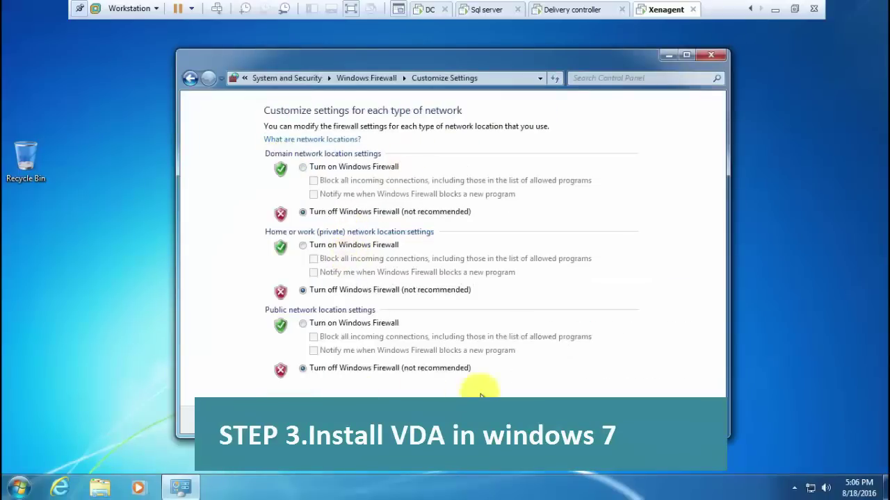
left_click(621, 415)
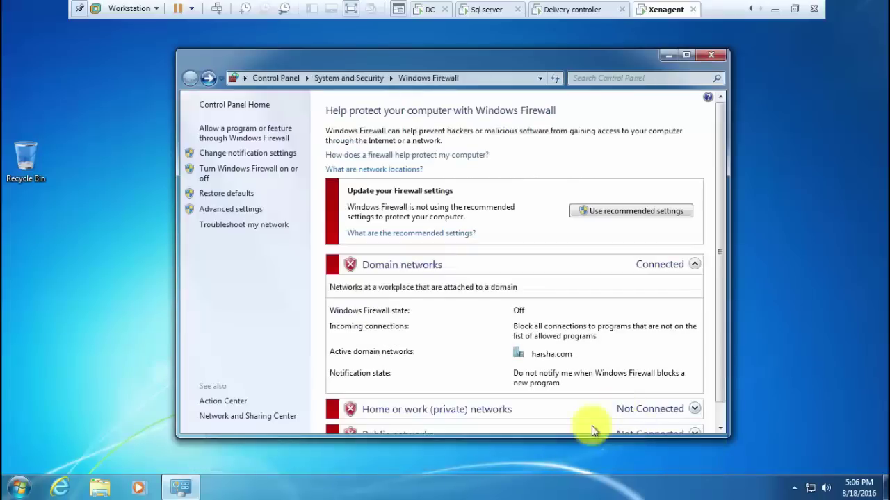
left_click(710, 55)
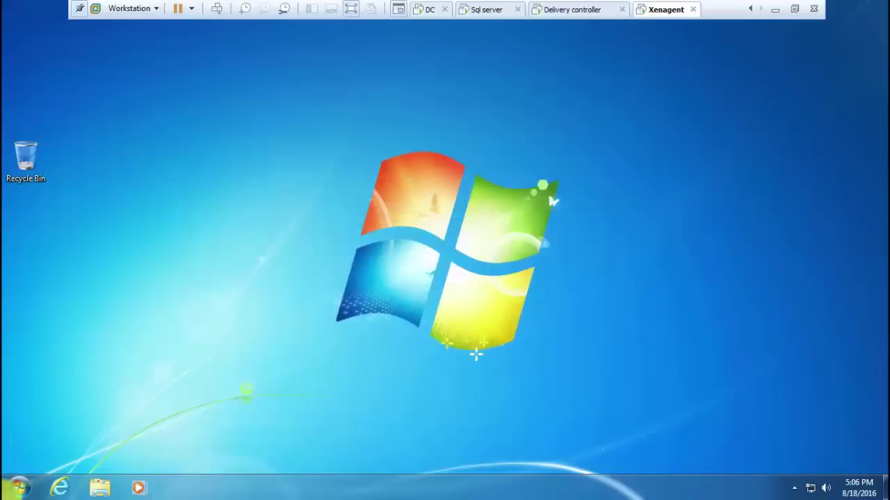
left_click(19, 488)
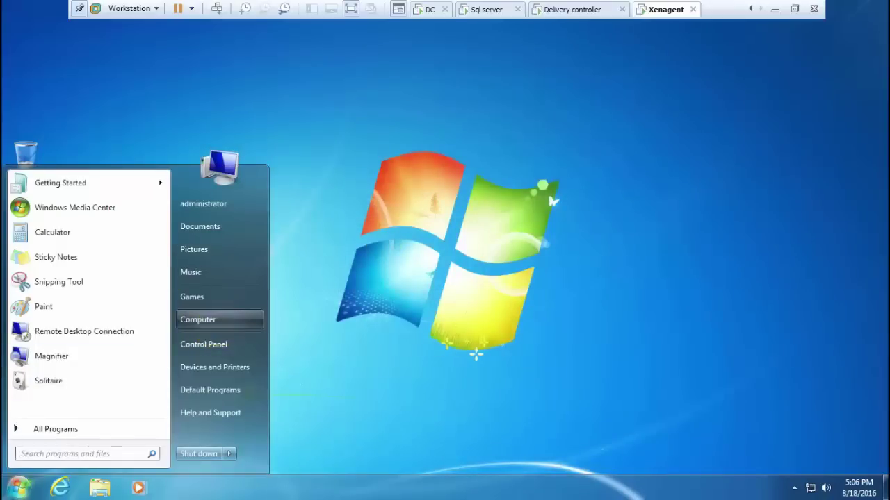
right_click(216, 327)
left_click(248, 436)
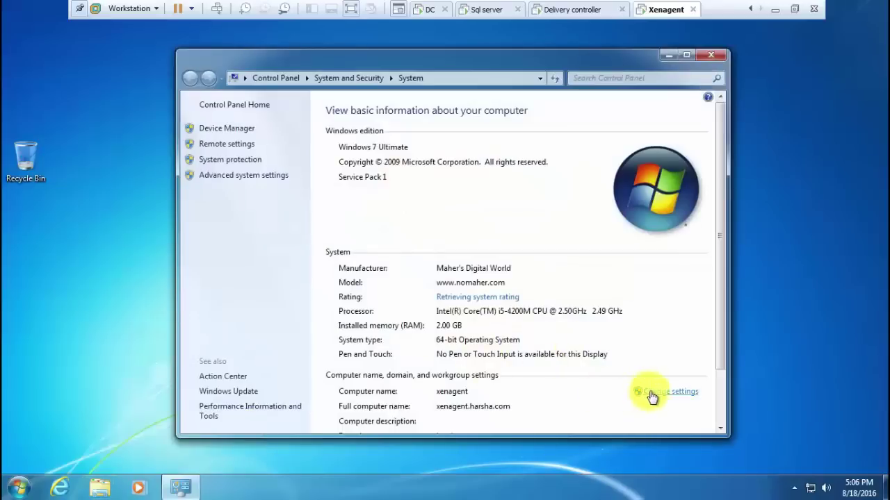
left_click(652, 393)
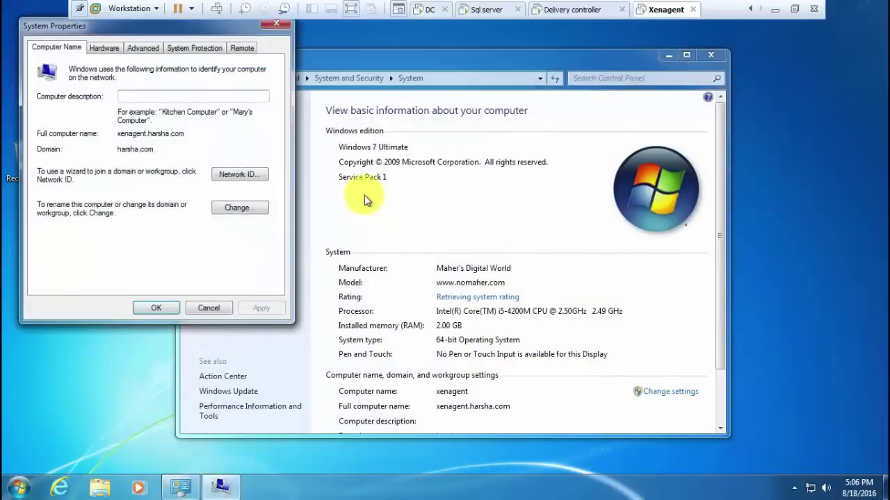
left_click(227, 209)
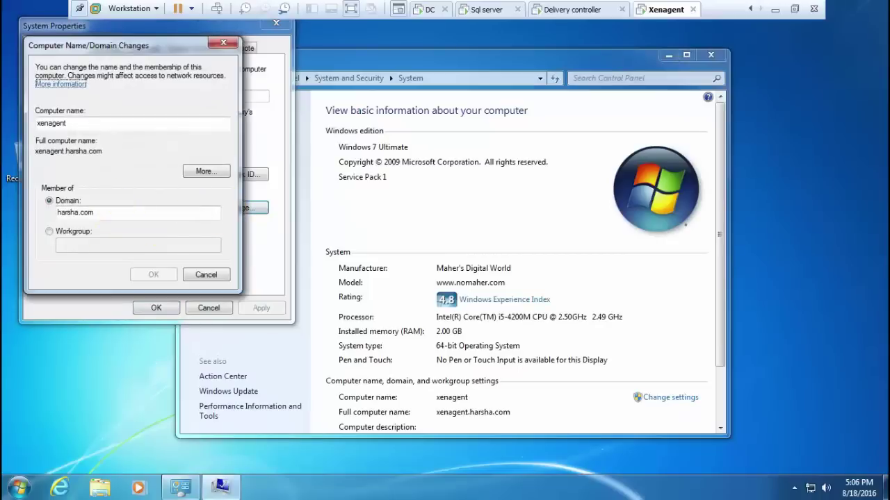
left_click(206, 276)
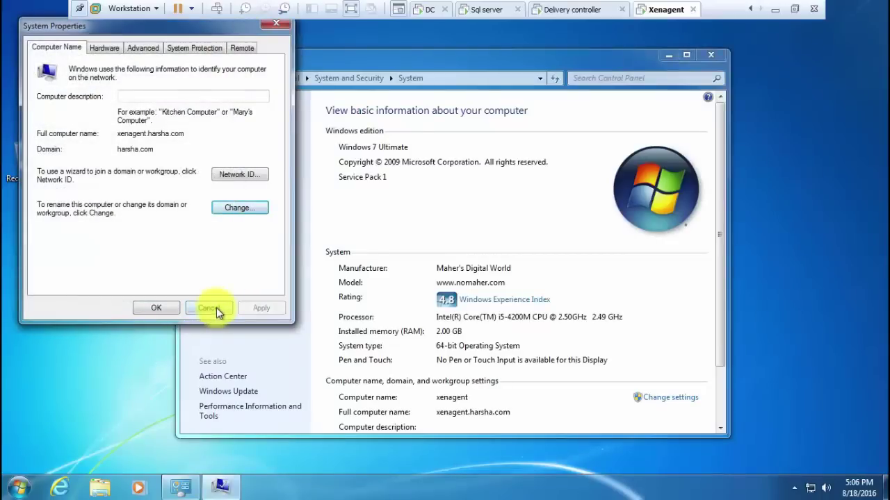
left_click(215, 308)
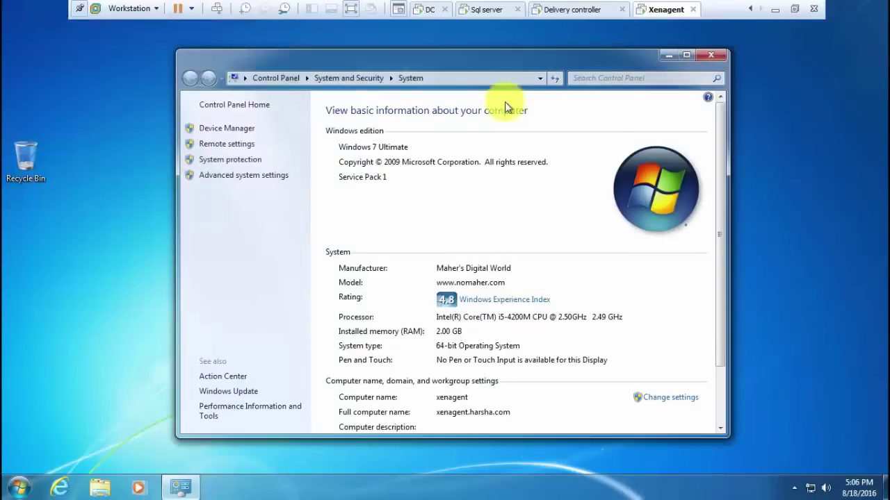
left_click(716, 53)
key("super+r")
key("Return")
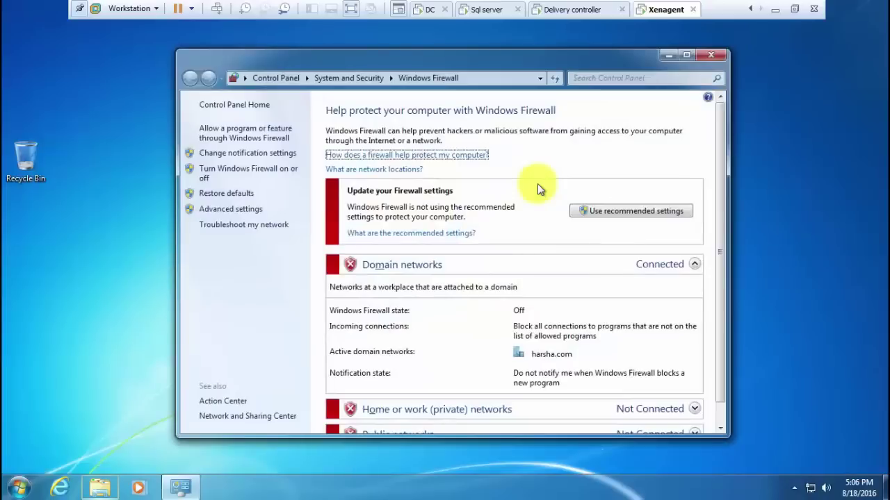
key("alt+space")
key("c")
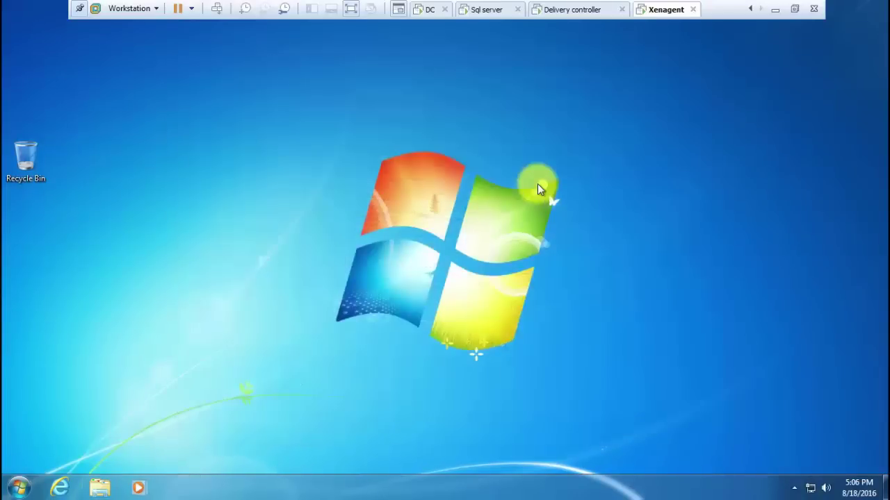
key("super+r")
type("cmd")
key("Return")
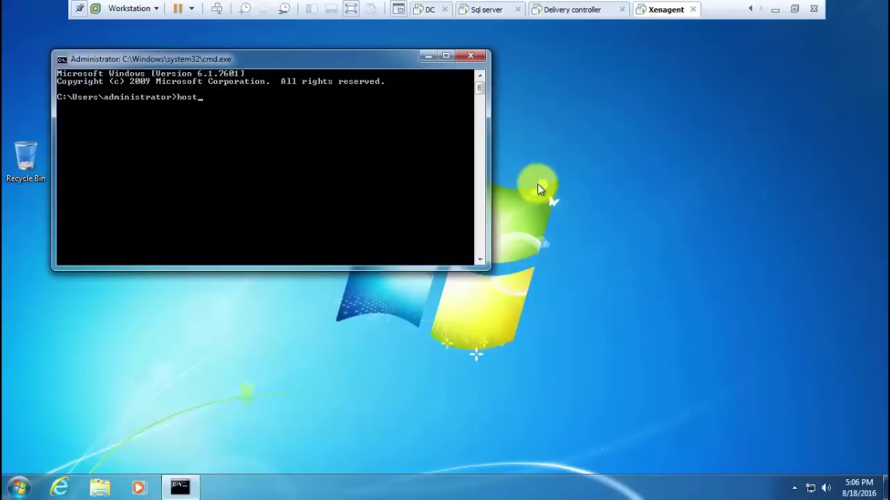
type("hostname")
key("Return")
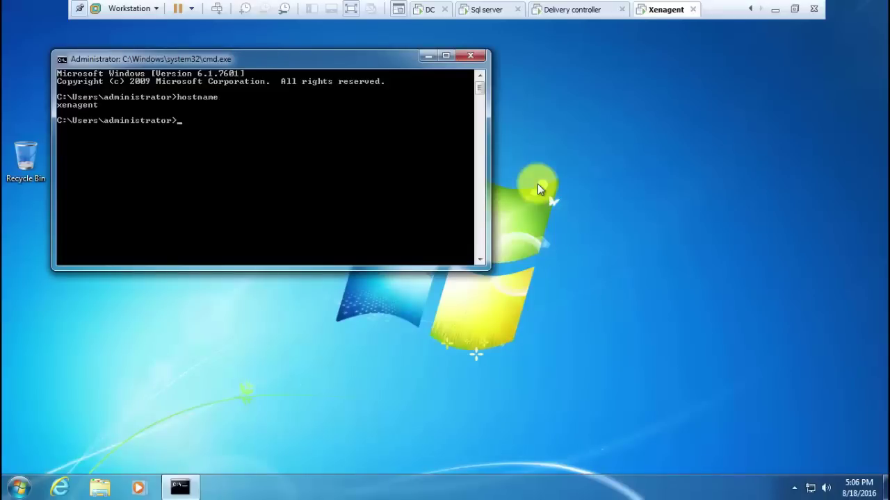
type("nslookup xenagent")
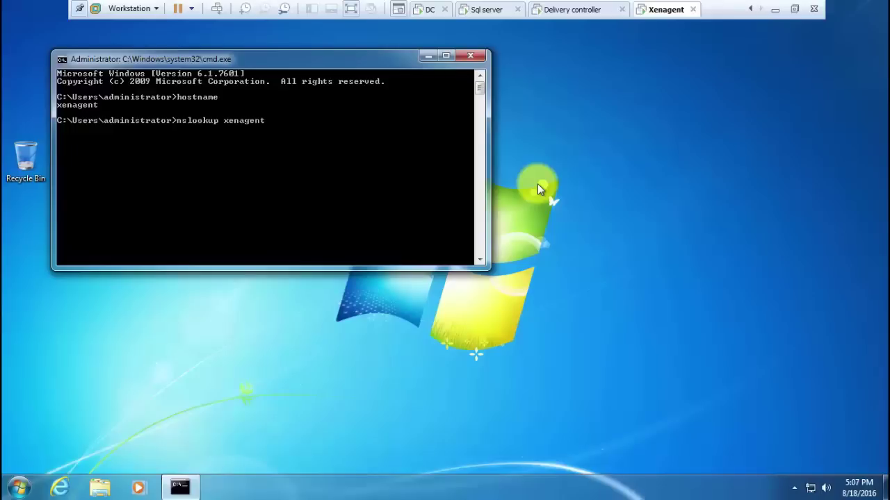
key("Return")
key("Up")
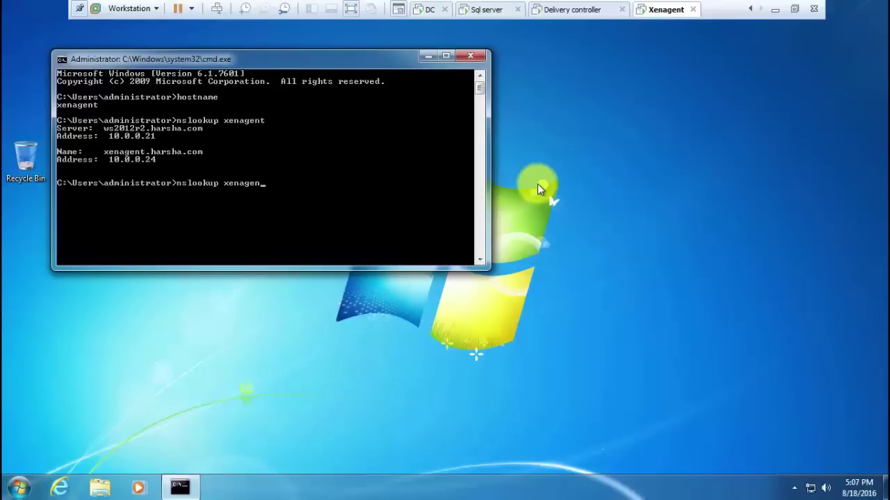
key("BackSpace")
key("BackSpace")
key("BackSpace")
key("BackSpace")
key("BackSpace")
key("BackSpace")
key("BackSpace")
key("BackSpace")
key("BackSpace")
key("BackSpace")
key("BackSpace")
key("BackSpace")
key("BackSpace")
key("BackSpace")
key("BackSpace")
key("BackSpace")
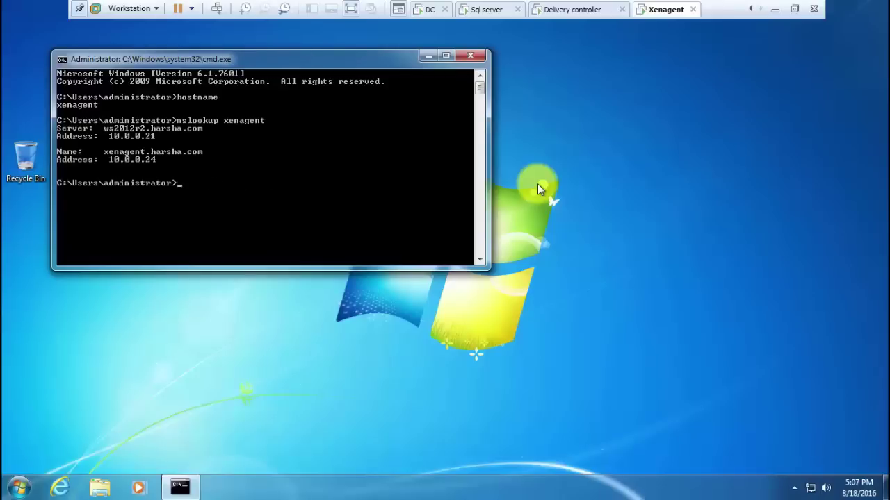
type("ping 10.0.")
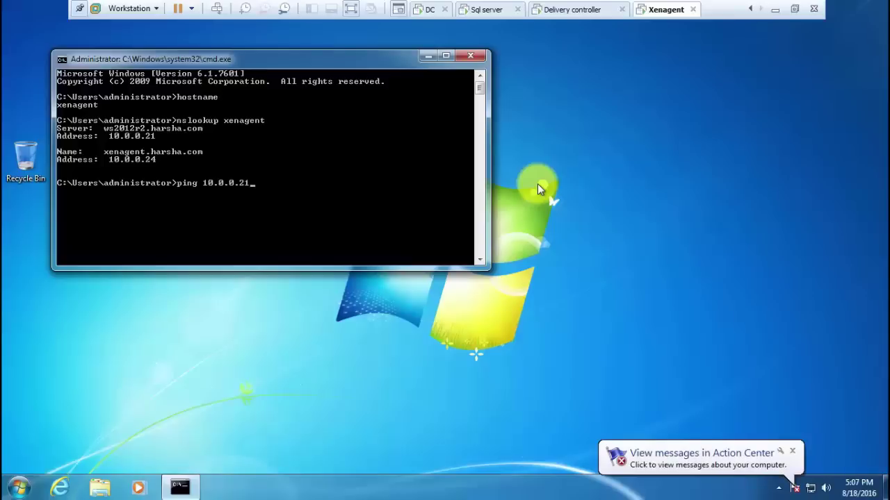
type("0.21")
key("Return")
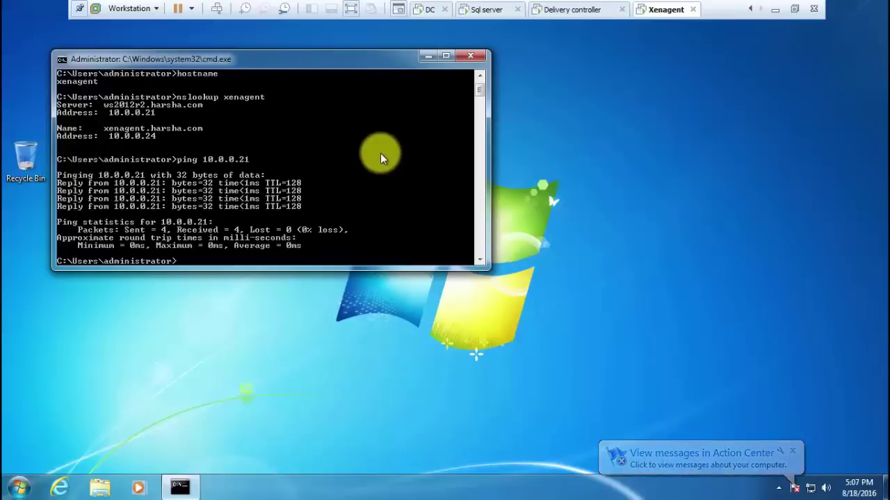
type("exit")
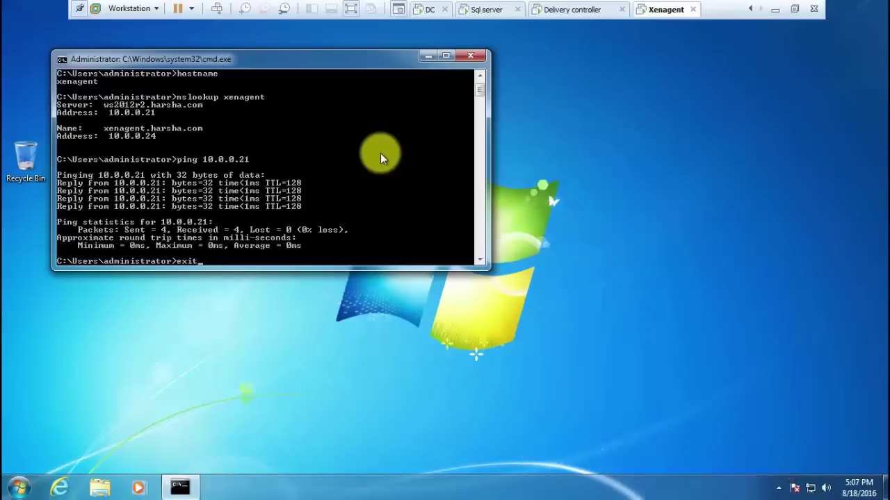
key("Return")
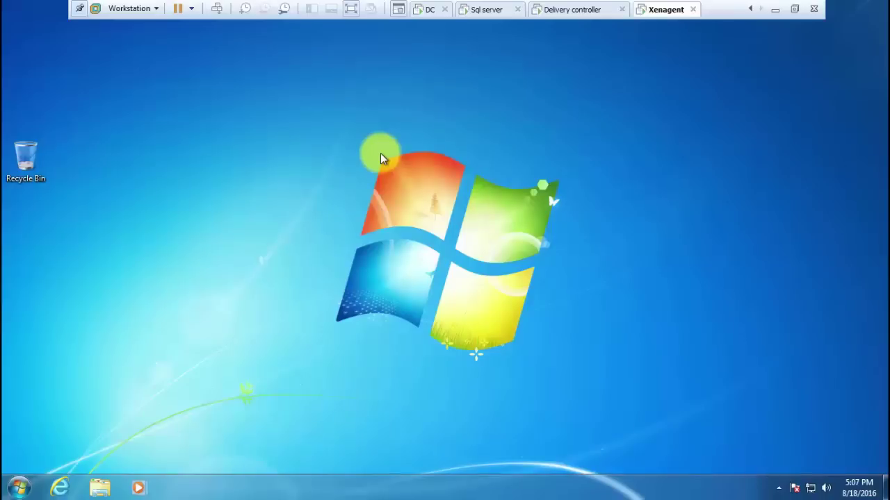
Point the Xenagent VM's CD/DVD (SATA) drive at the XenApp_and_XenDesktop 7.9 ISO on the Desktop
right_click(660, 8)
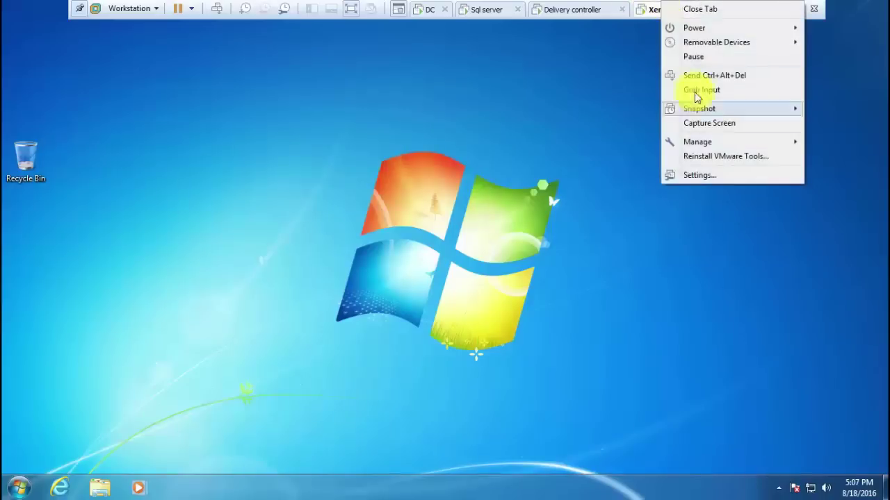
left_click(693, 176)
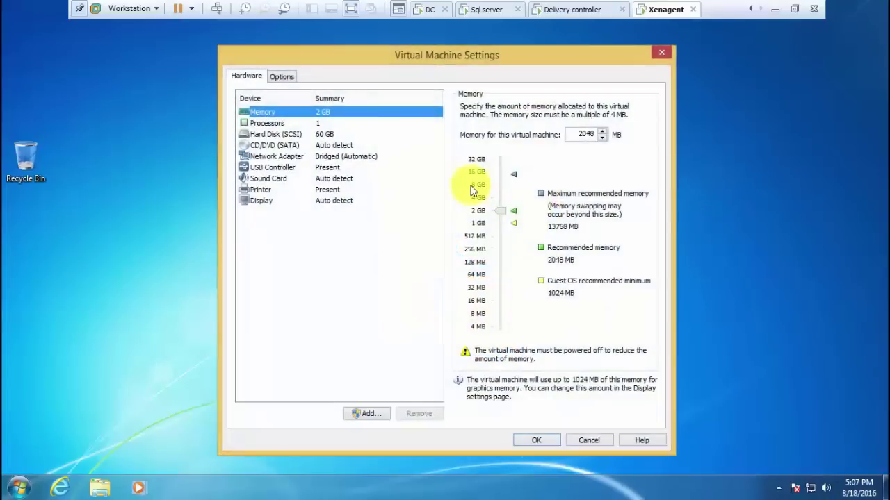
left_click(342, 147)
left_click(518, 183)
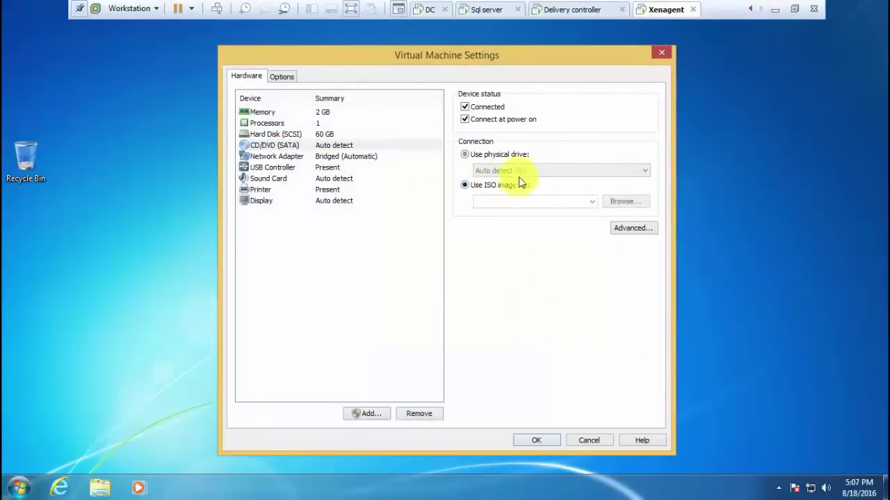
left_click(625, 202)
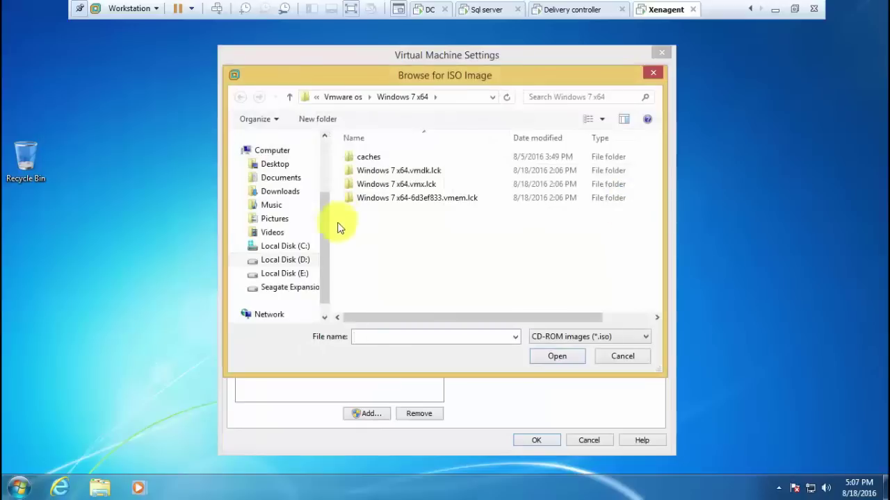
left_click(308, 164)
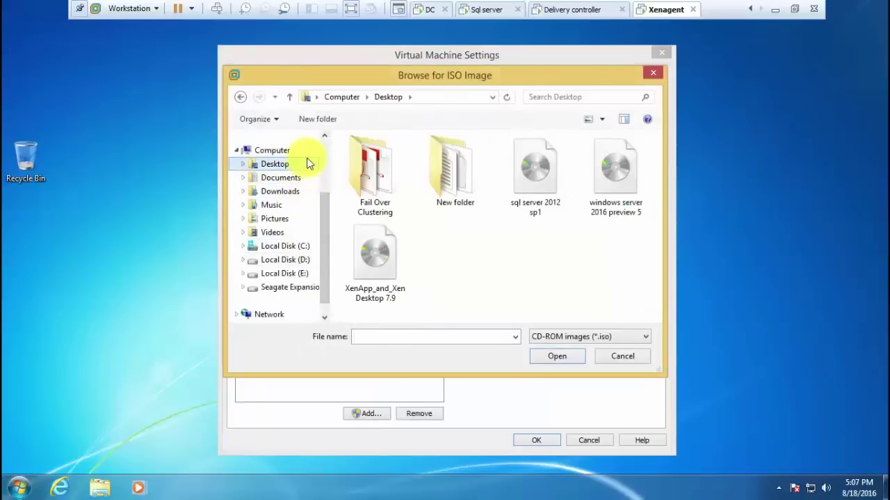
double_click(401, 241)
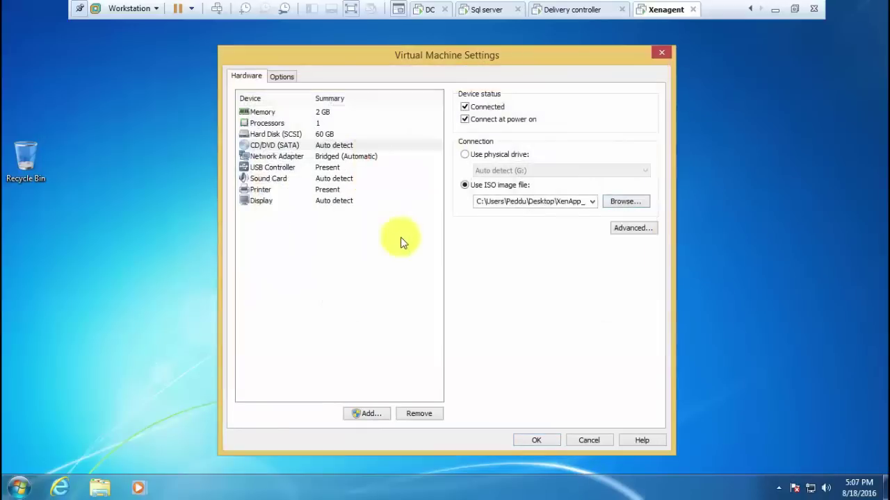
left_click(538, 441)
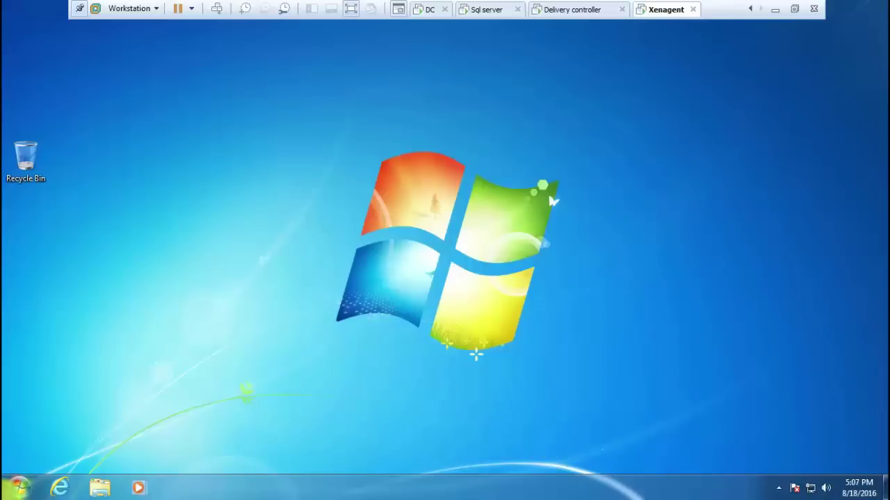
Open the XA and XD disc in a new Explorer window and run AutoSelect as administrator
left_click(19, 488)
left_click(200, 321)
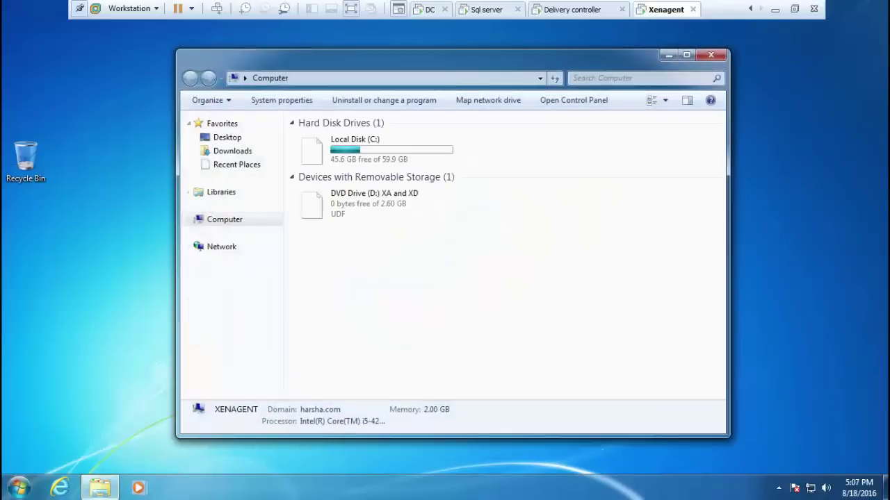
left_click(352, 210)
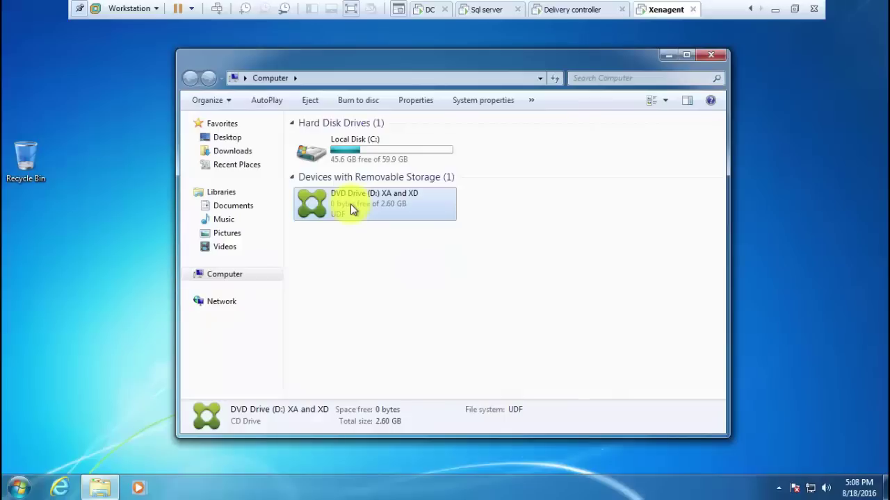
right_click(352, 207)
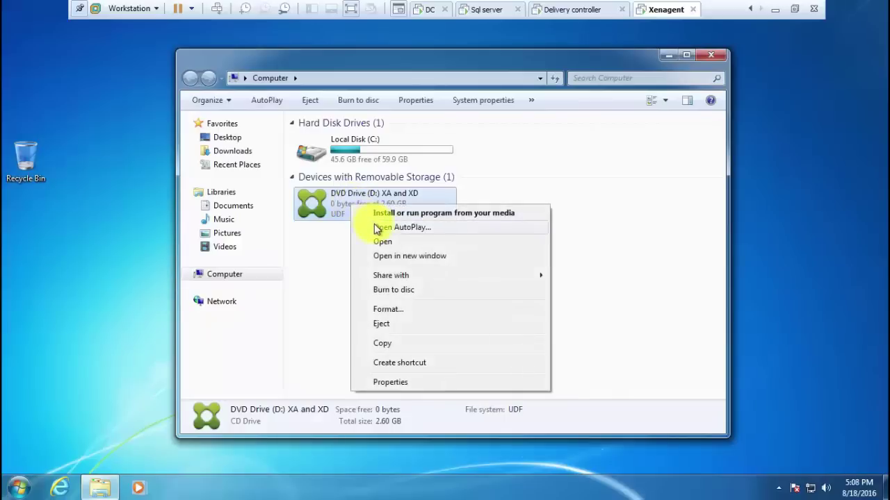
left_click(381, 255)
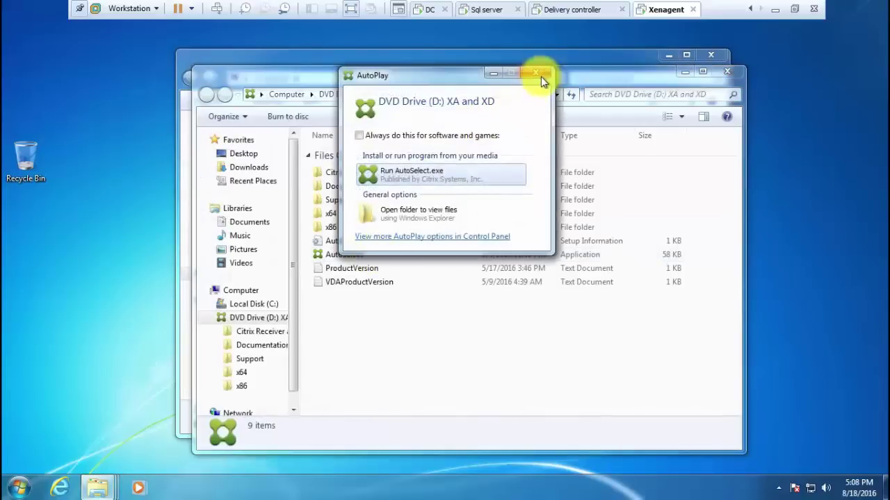
left_click(537, 73)
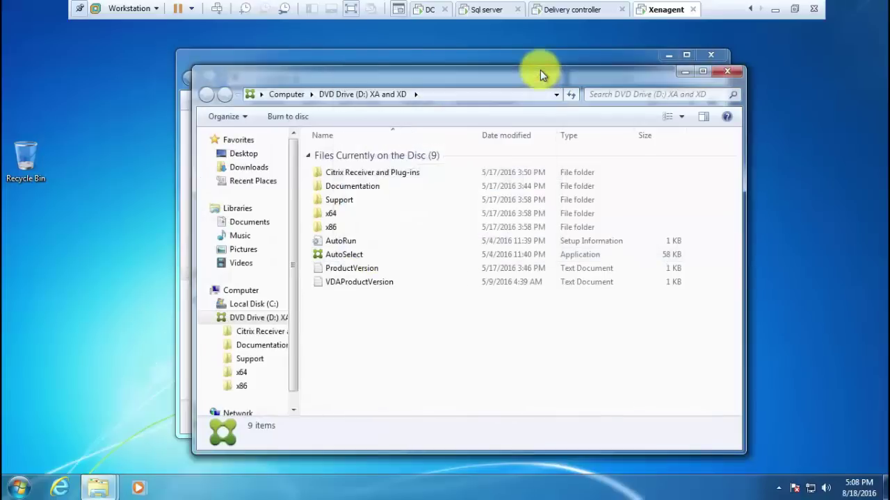
left_click(394, 259)
right_click(393, 259)
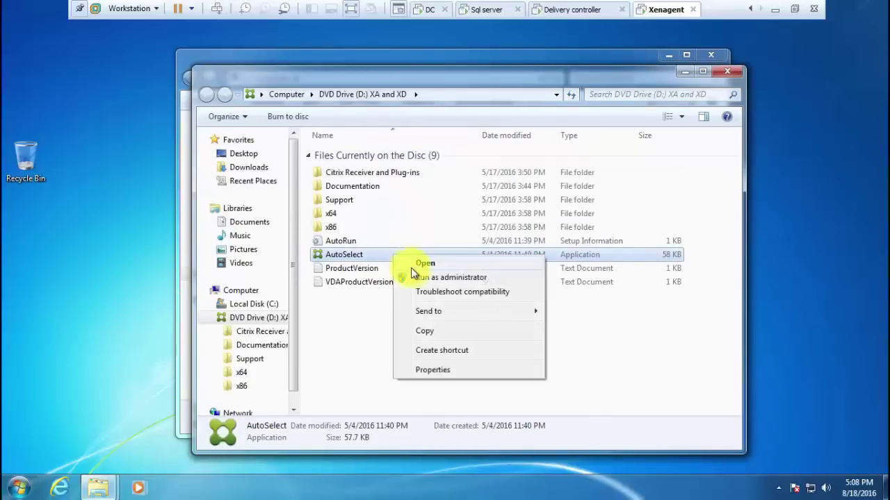
left_click(412, 276)
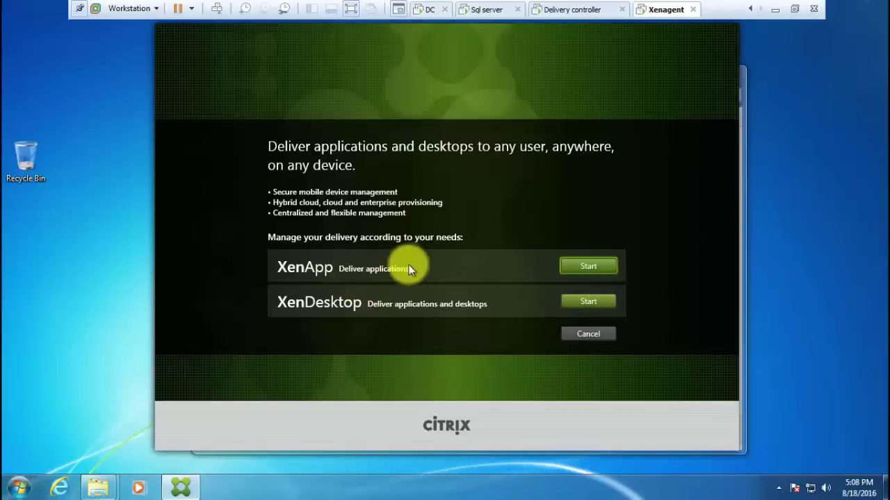
Pick XenDesktop, Virtual Delivery Agent for Windows Desktop OS, and accept default Environment, HDX 3D Pro, Core Components
left_click(597, 305)
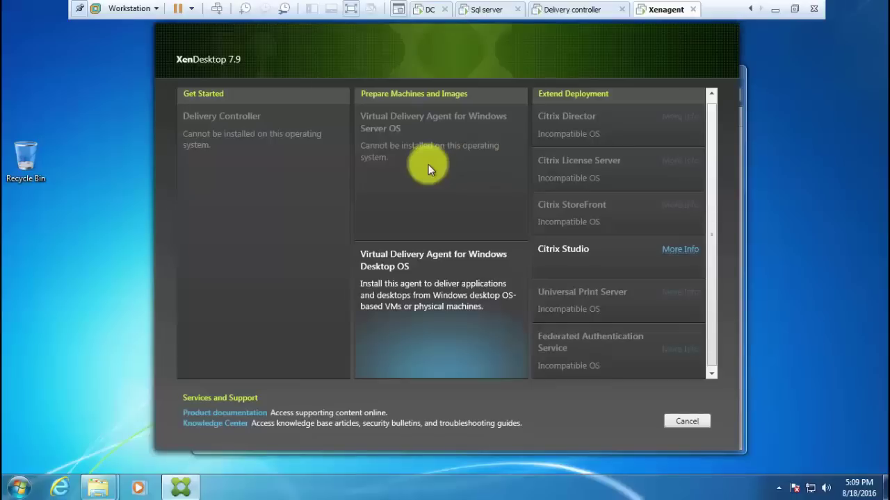
left_click(483, 305)
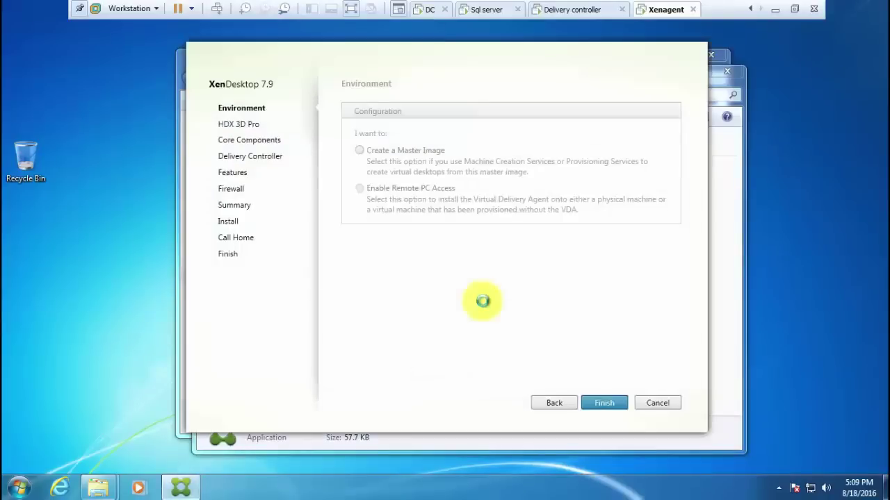
left_click(605, 405)
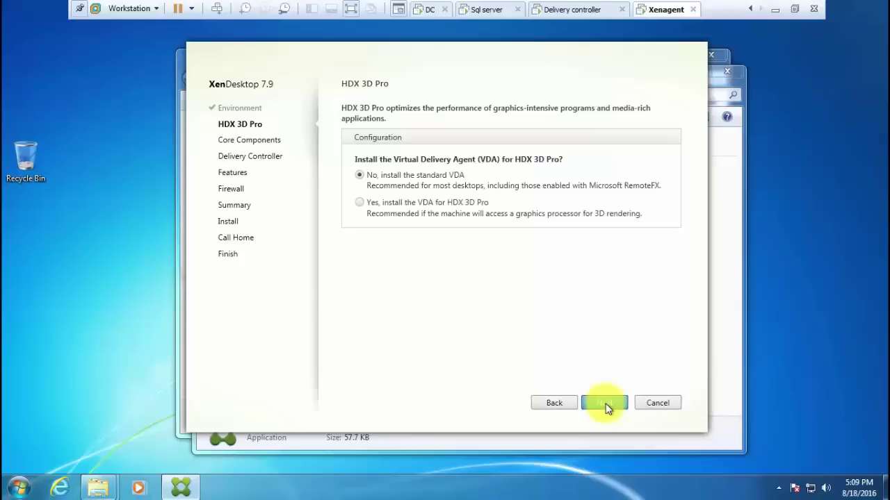
left_click(604, 404)
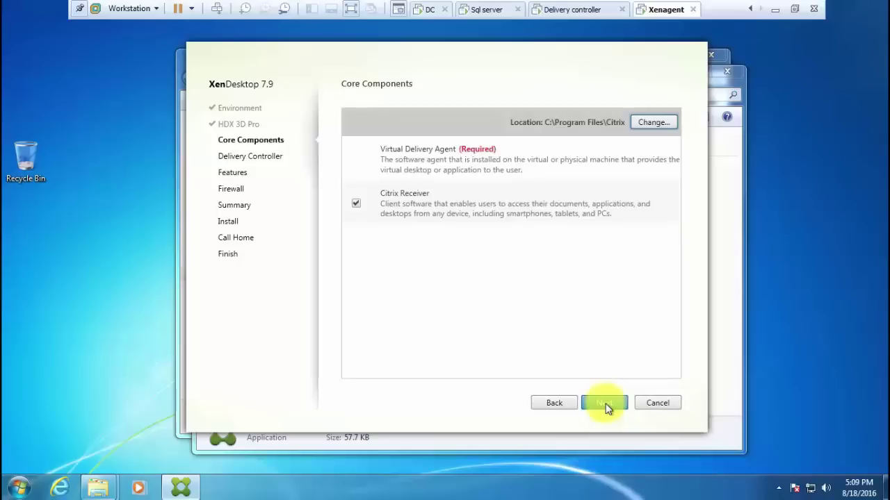
left_click(604, 405)
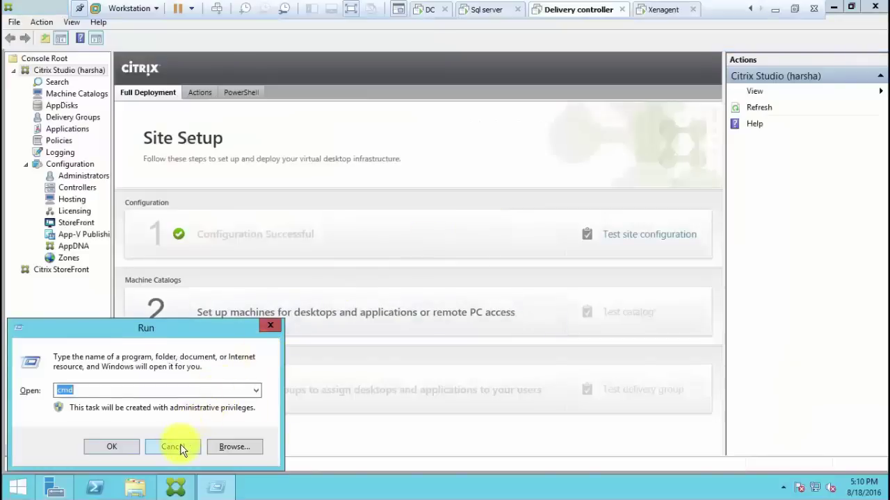
Copy the controller's full computer name, xendesktop79.harsha.com, from System Properties, then return to Xenagent
left_click(19, 488)
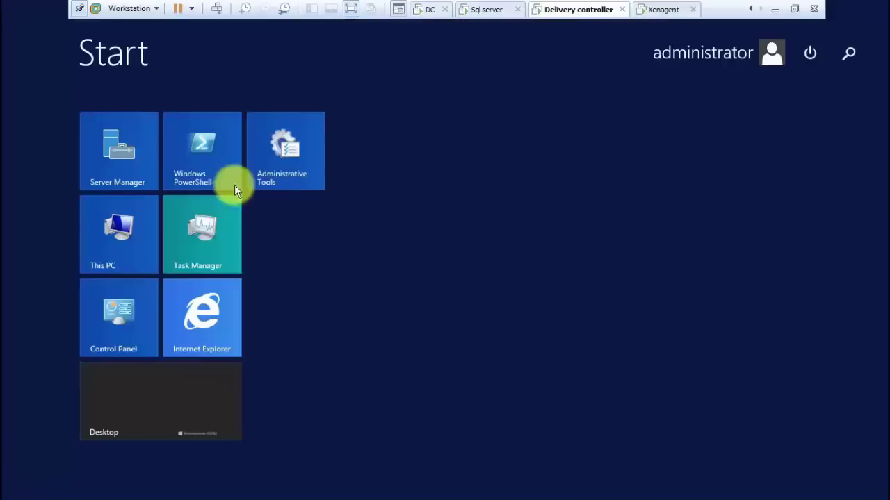
key("super")
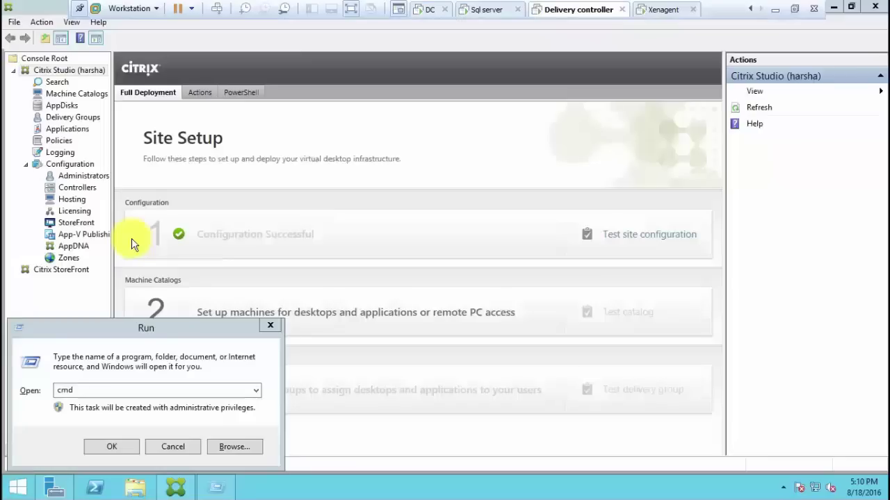
key("super+e")
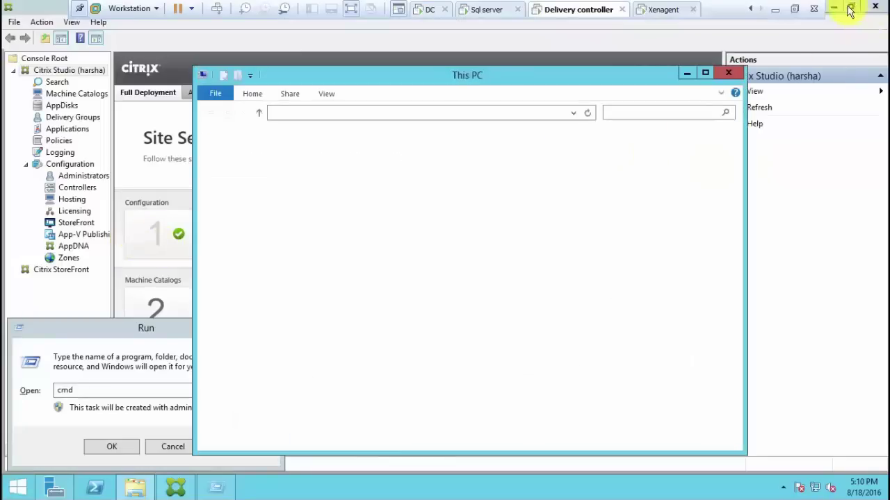
left_click(849, 9)
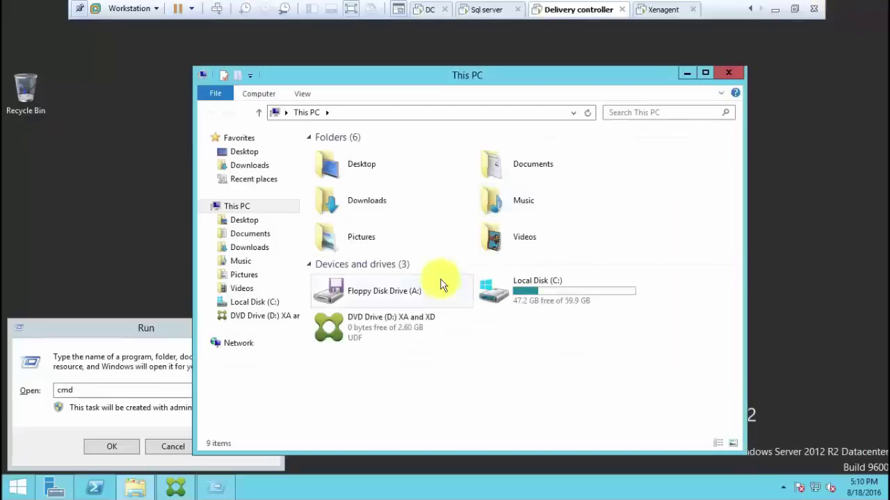
right_click(249, 214)
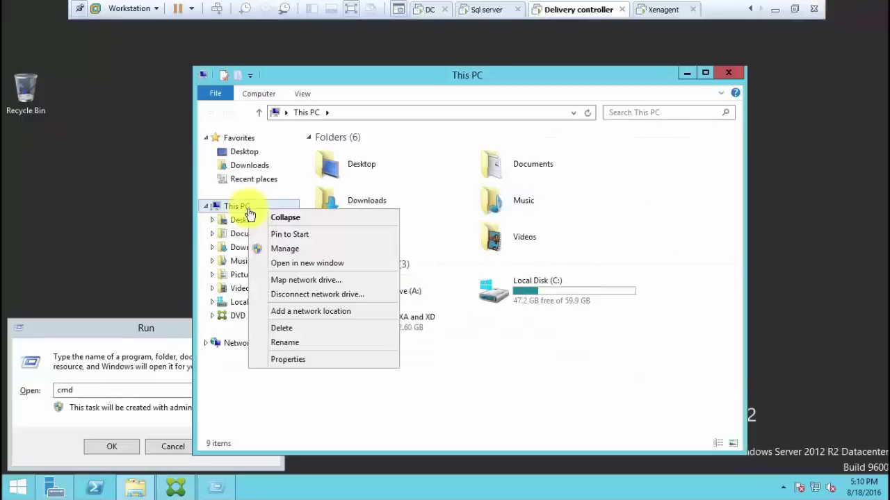
left_click(318, 363)
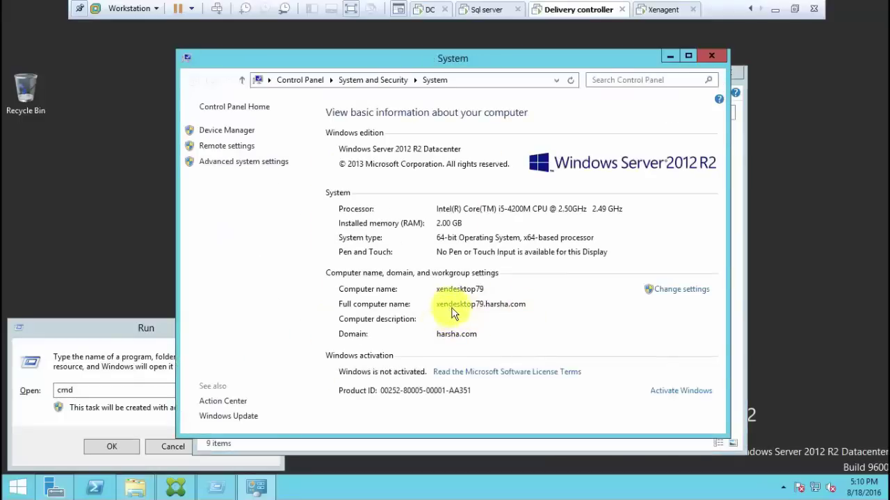
left_click(675, 291)
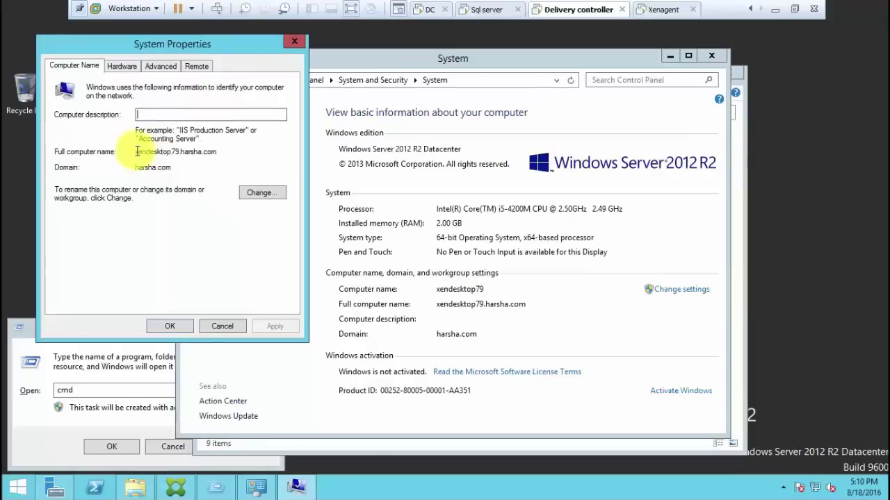
left_click_drag(135, 152, 223, 159)
key("ctrl+c")
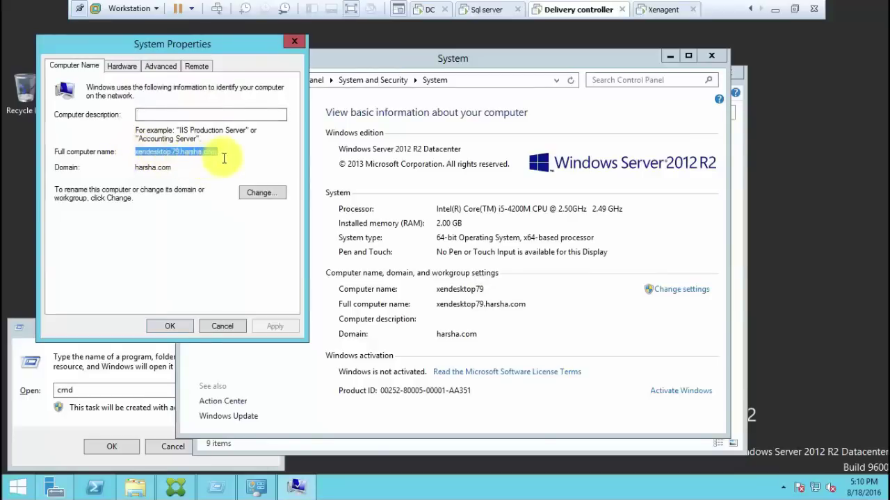
left_click(222, 327)
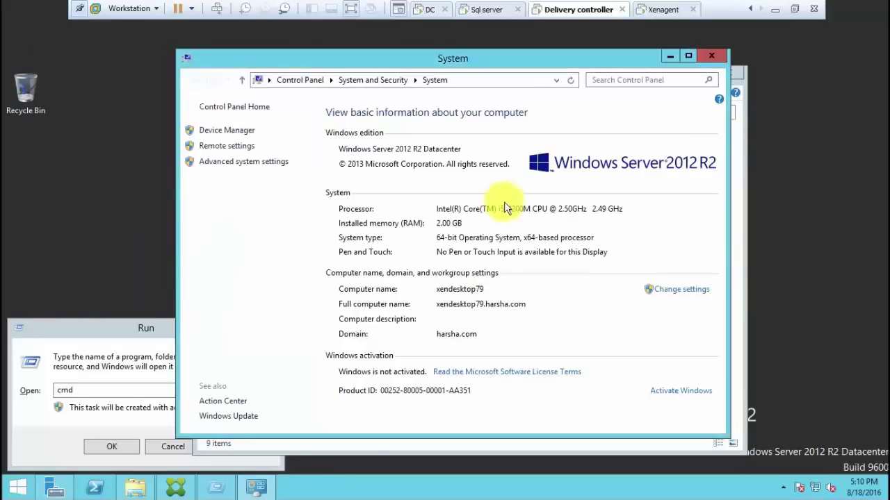
left_click(664, 9)
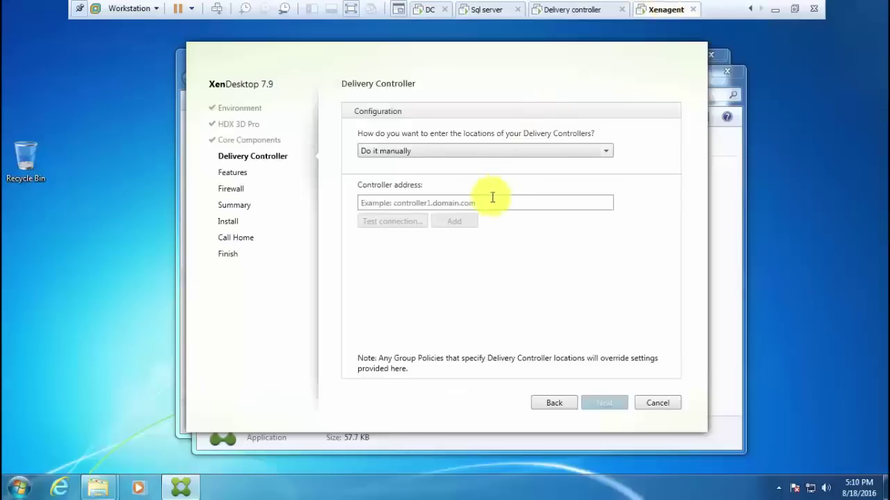
Paste xendesktop79.harsha.com as the Delivery Controller, test the connection and add it
left_click(491, 203)
key("ctrl+v")
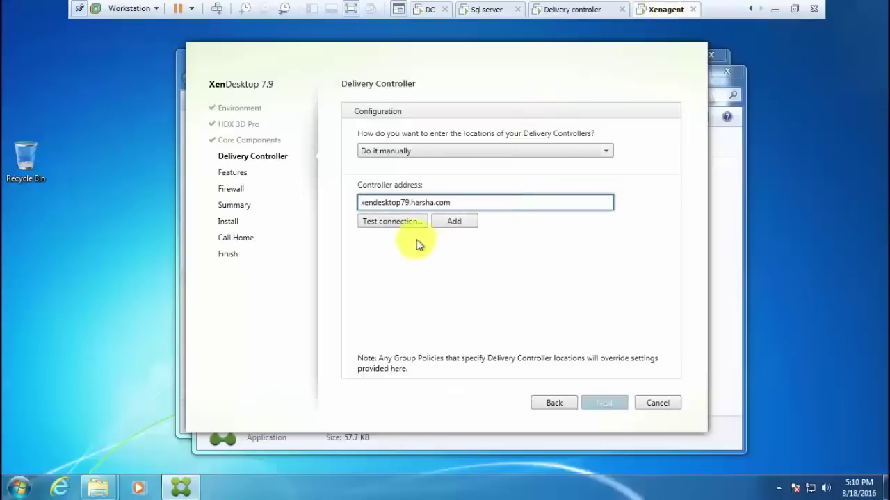
left_click(401, 224)
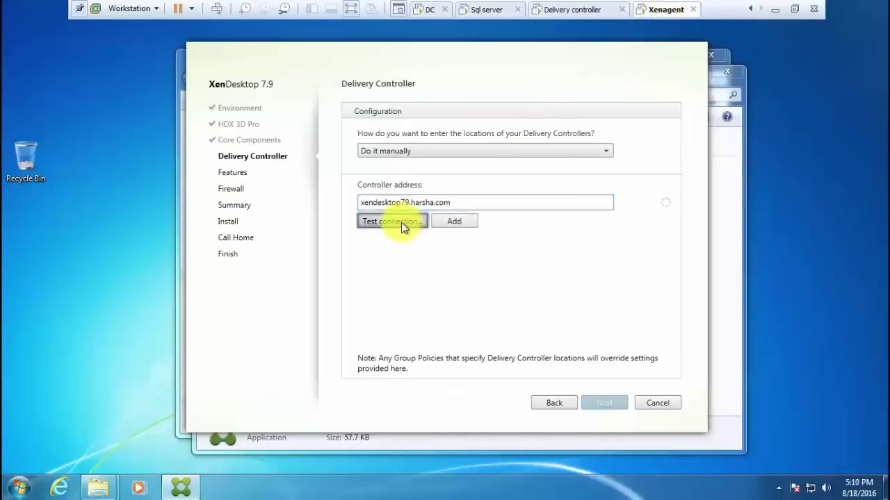
left_click(459, 222)
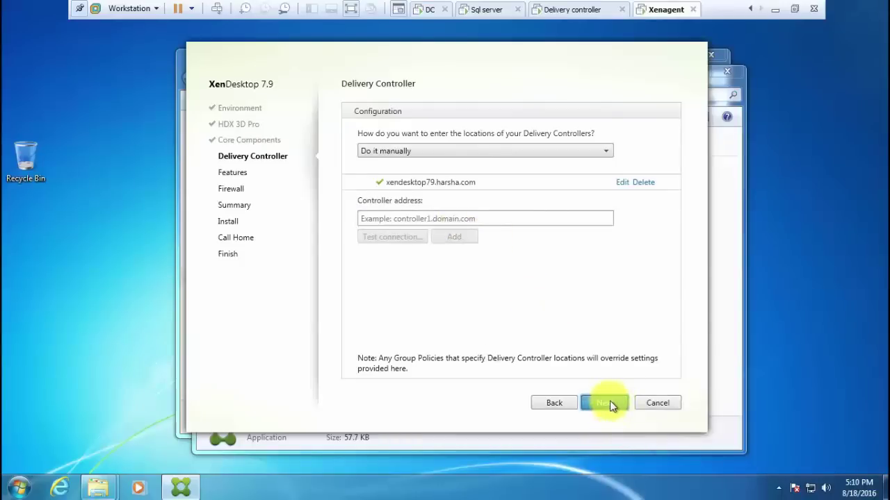
Keep the default features and automatic firewall rules, then start the installation
left_click(611, 404)
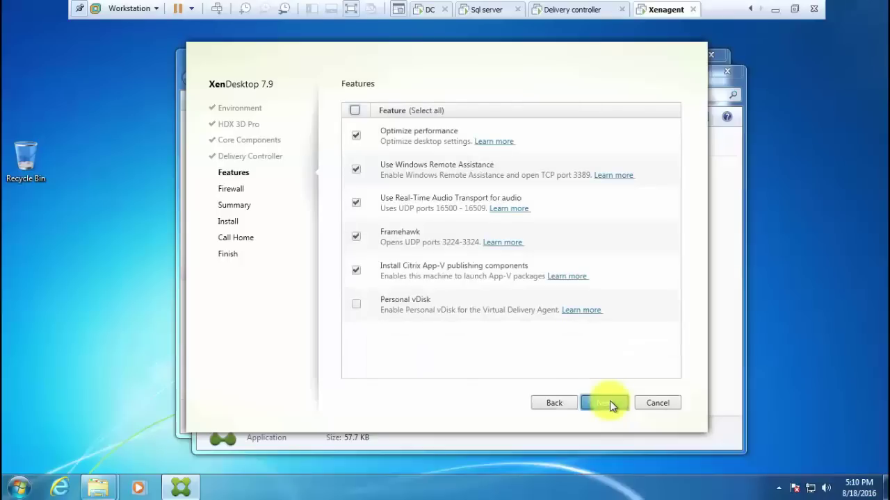
left_click(609, 403)
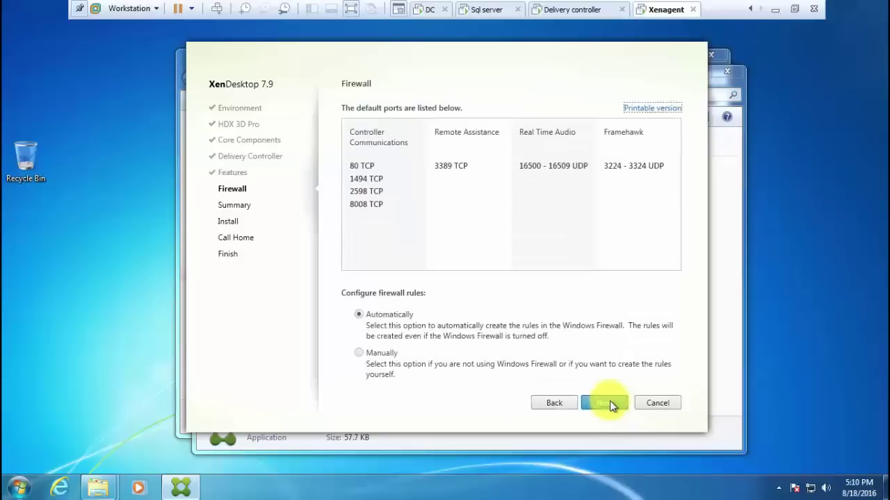
left_click(609, 403)
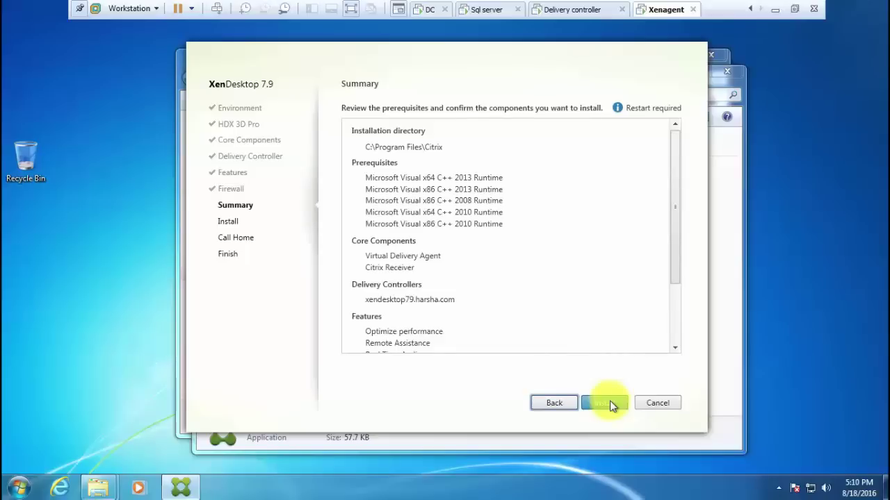
left_click(610, 403)
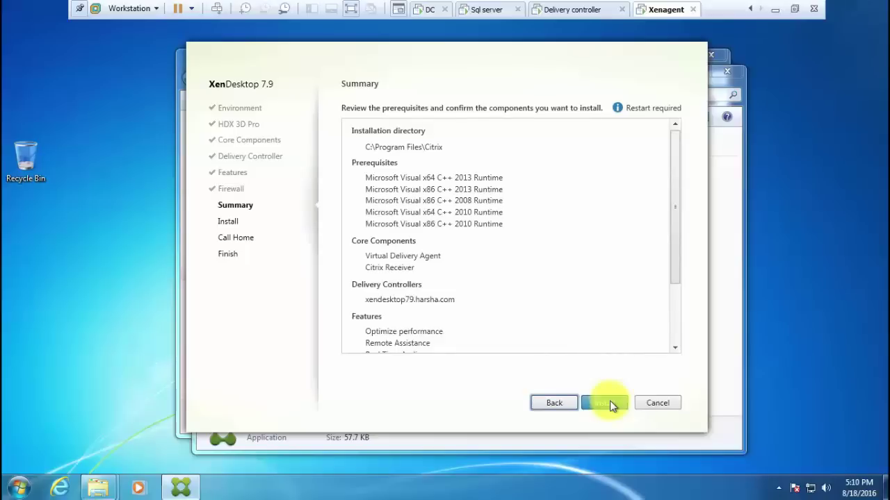
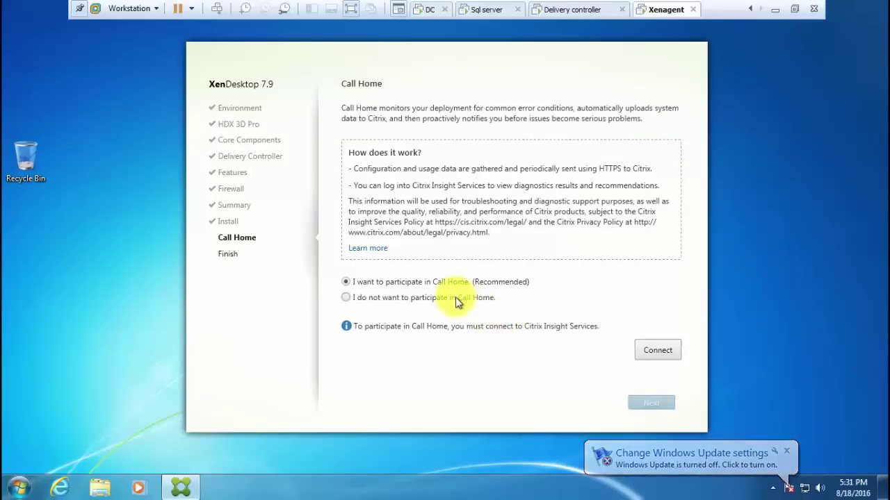
Decline Call Home and finish the XenDesktop 7.9 install, restarting the Windows 7 machine
left_click(456, 299)
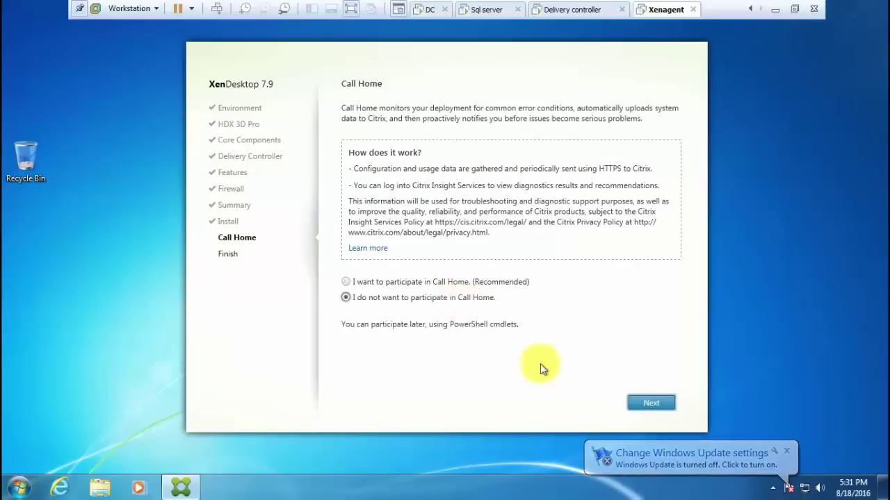
left_click(650, 403)
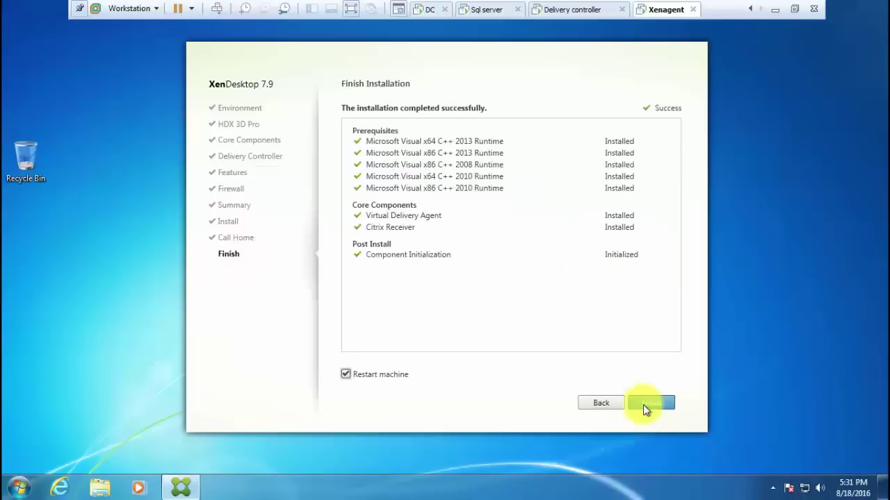
left_click(643, 405)
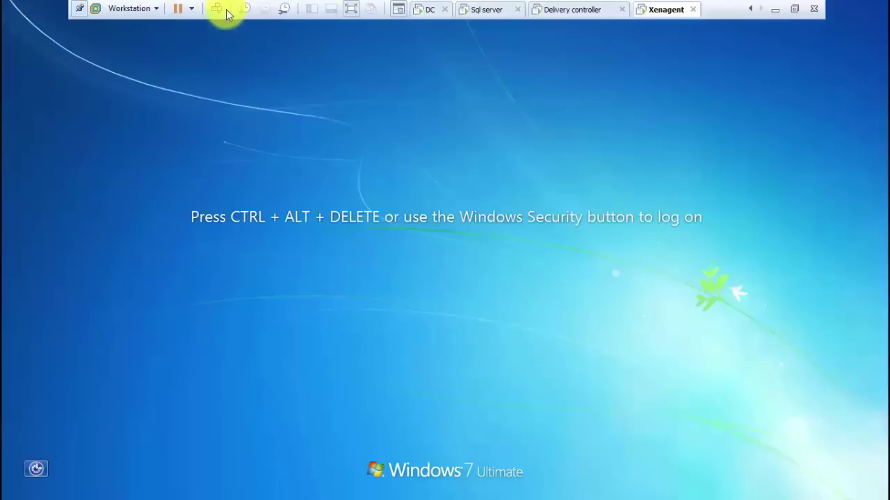
left_click(221, 10)
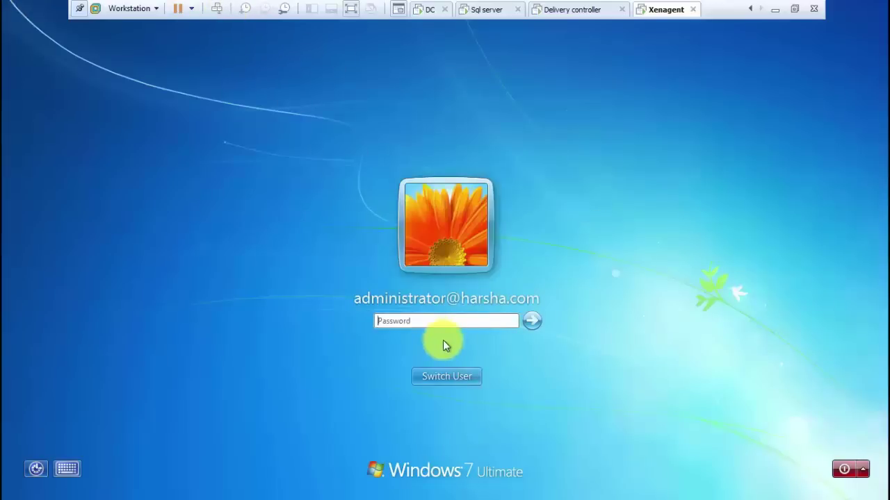
type("P@ssw0rd")
key("Return")
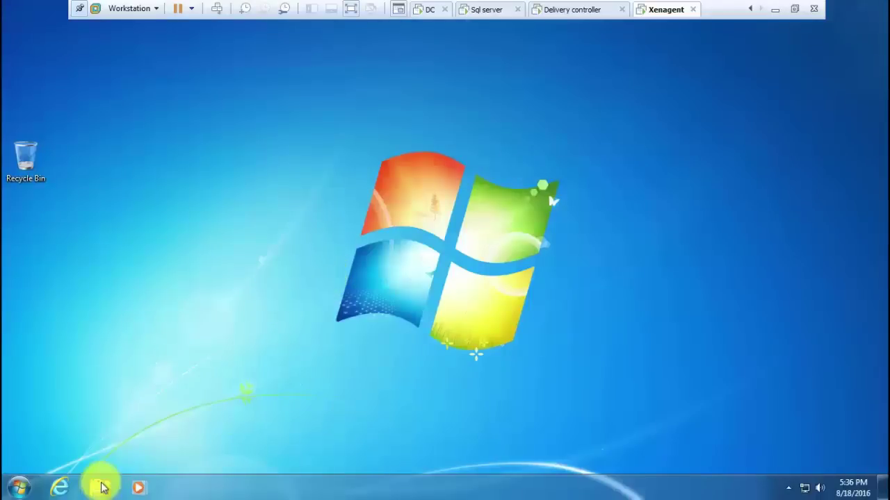
left_click(11, 488)
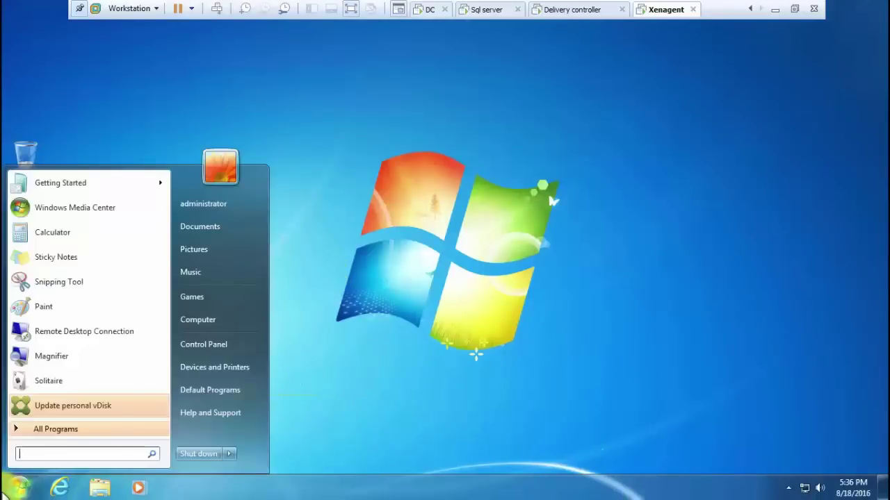
left_click(231, 454)
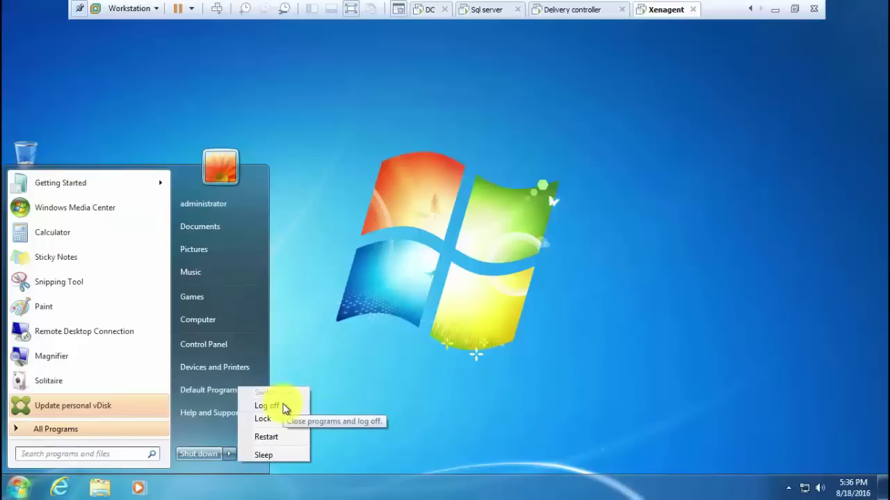
left_click(267, 406)
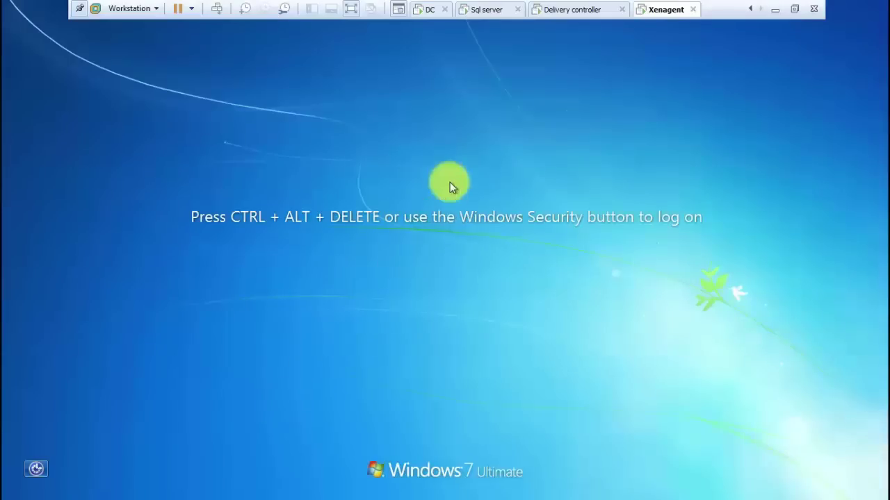
Switch to the Delivery controller and close the System information, This PC and Run windows
left_click(569, 14)
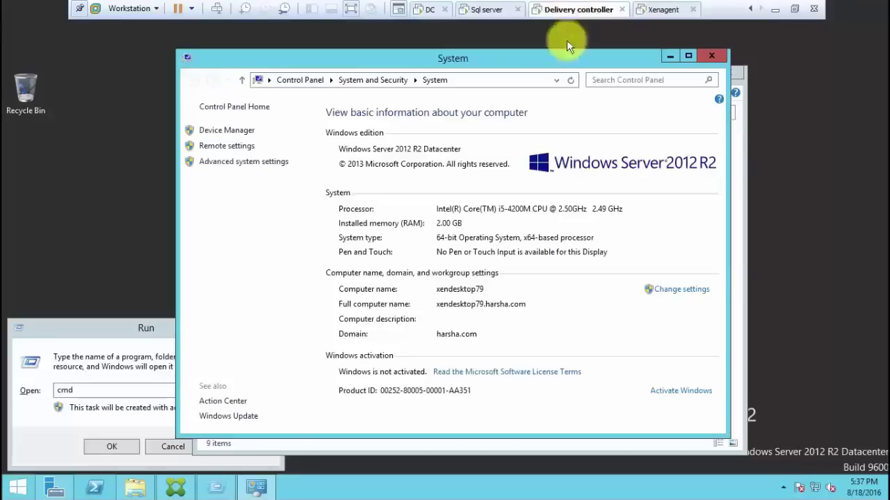
left_click(710, 59)
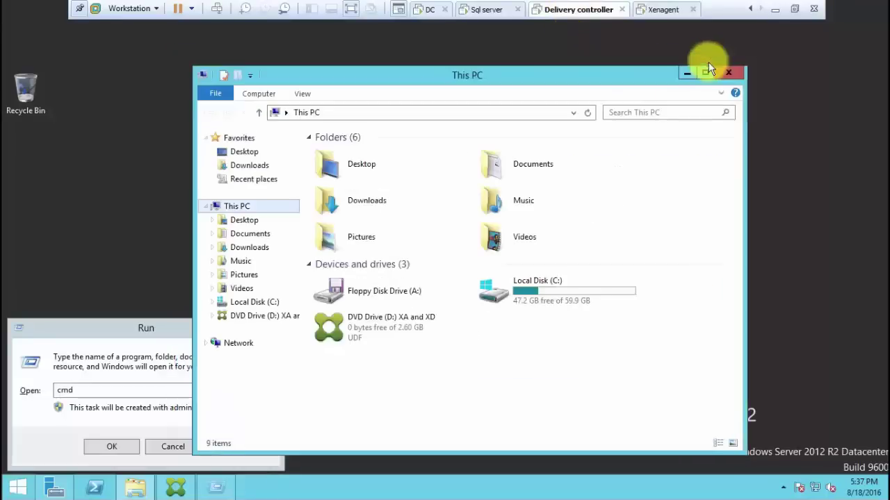
left_click(723, 75)
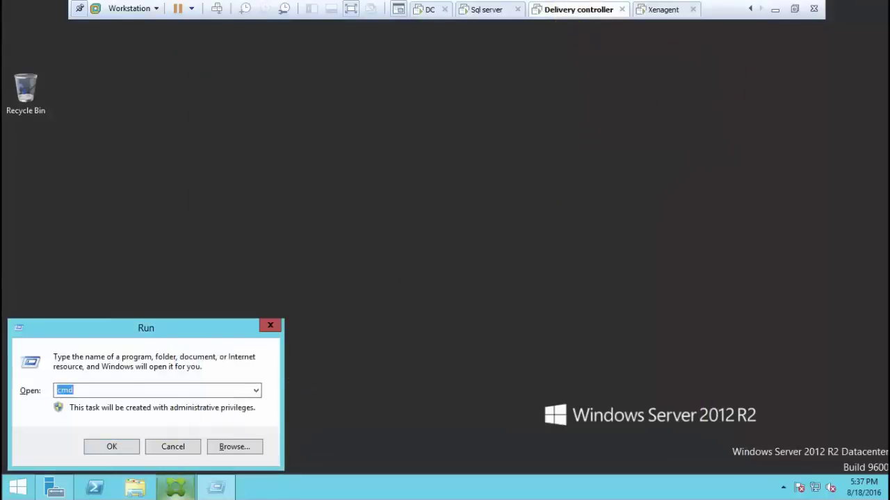
left_click(178, 450)
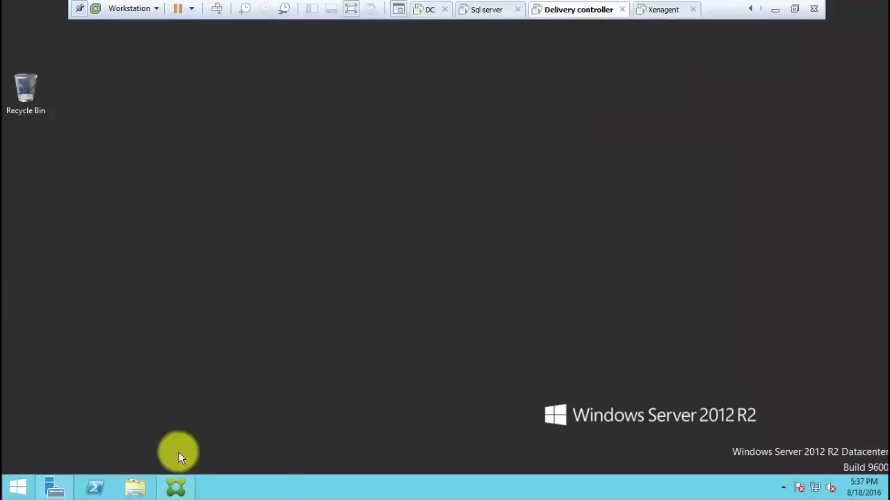
Launch Citrix Studio and start Create Machine Catalog from Machine Catalogs
left_click(179, 485)
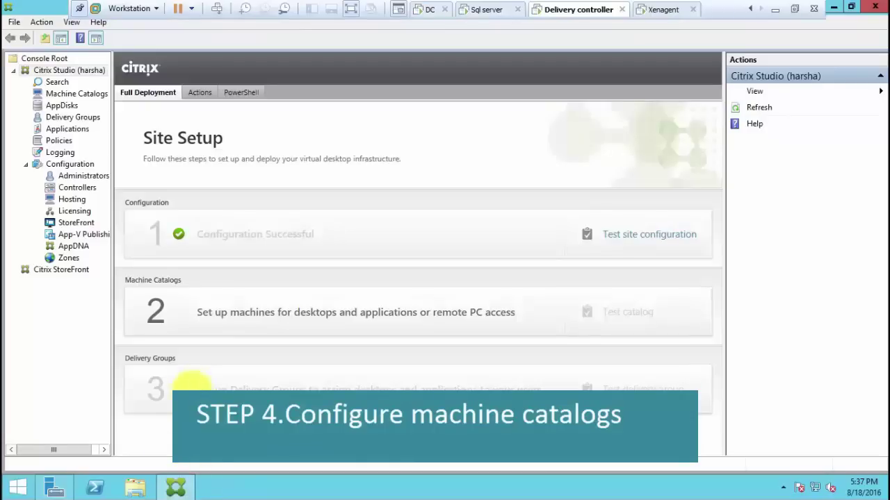
left_click(82, 97)
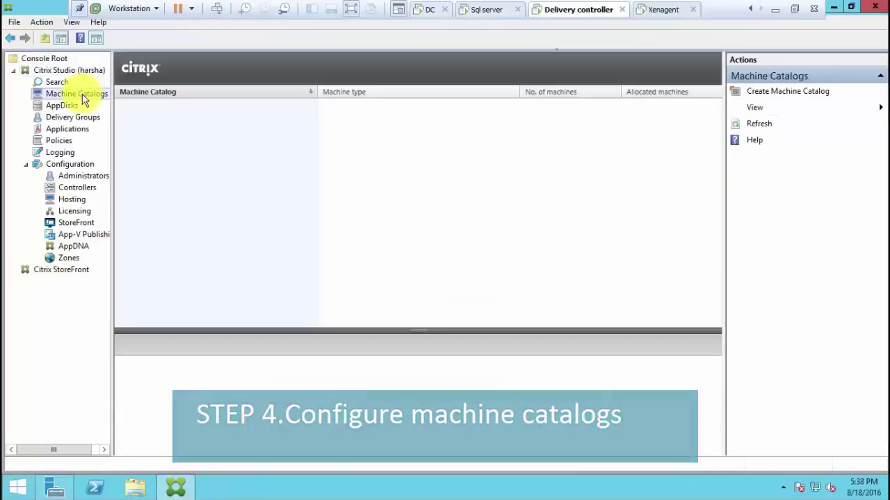
right_click(82, 97)
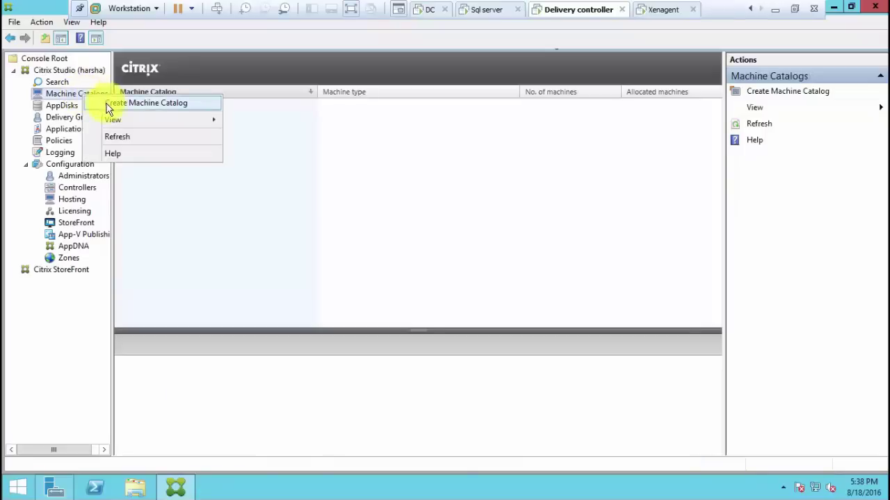
left_click(133, 103)
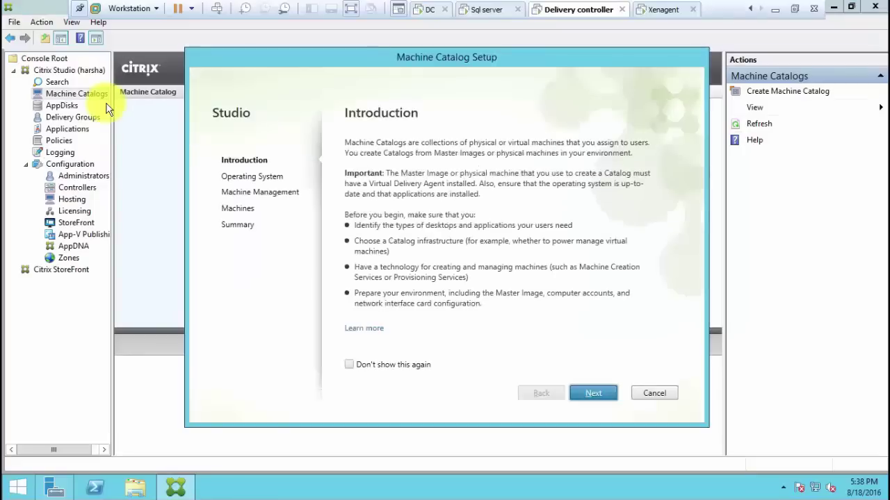
Choose Desktop OS, another service or technology, and a new random desktop at each logon
left_click(610, 395)
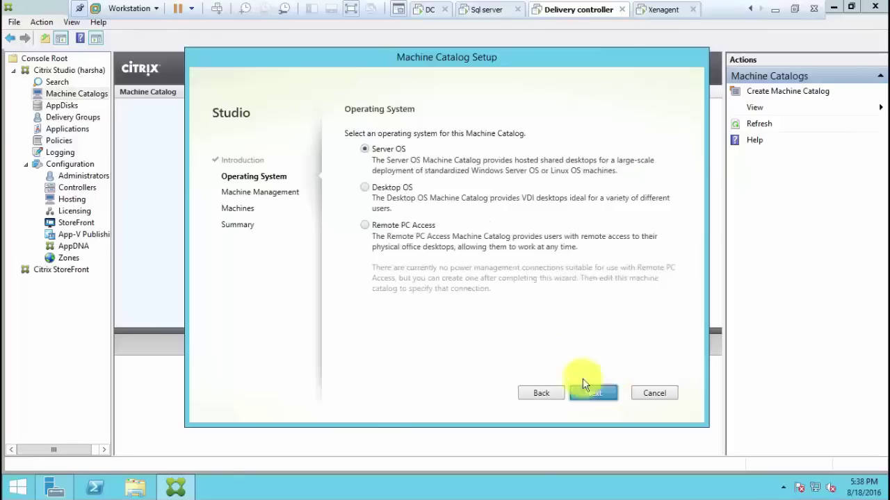
left_click(390, 191)
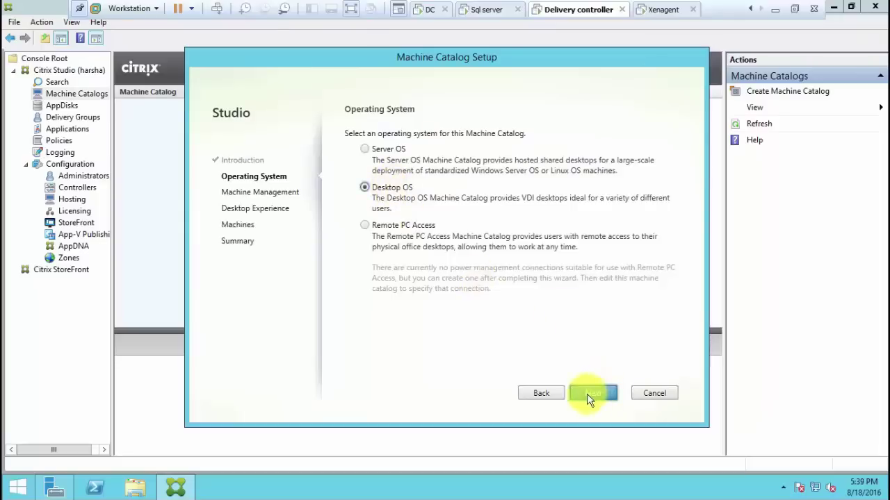
left_click(591, 397)
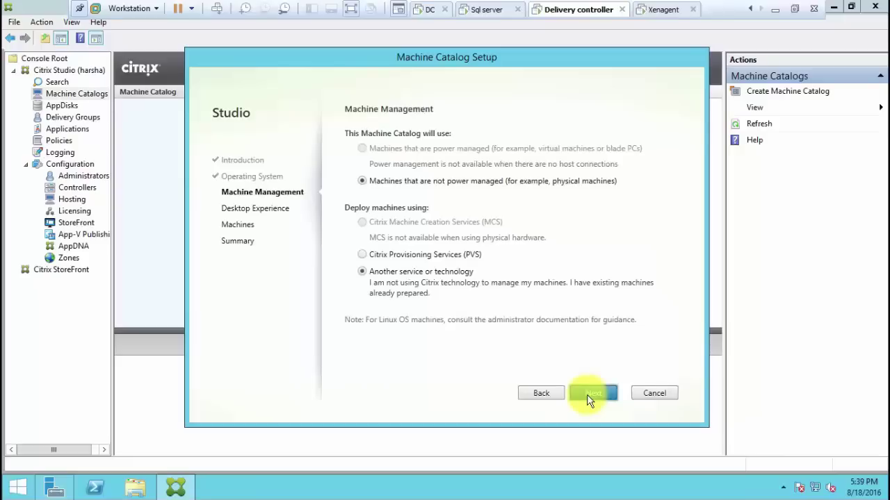
left_click(589, 397)
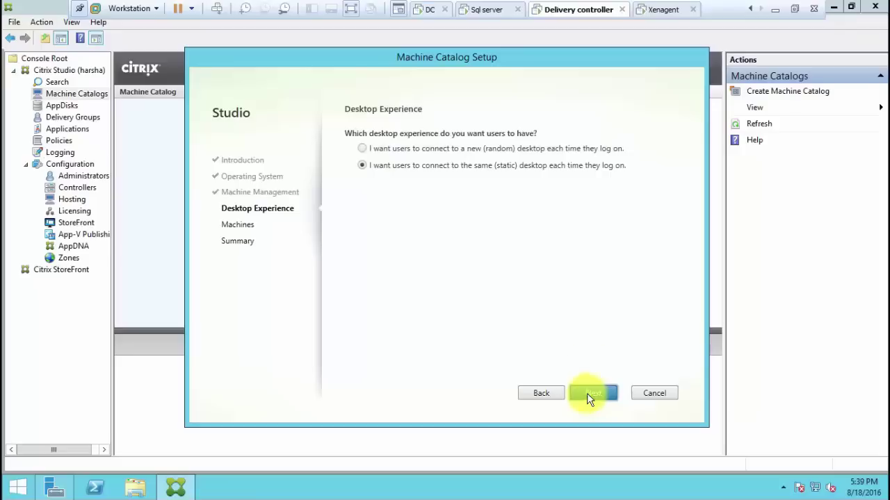
left_click(565, 150)
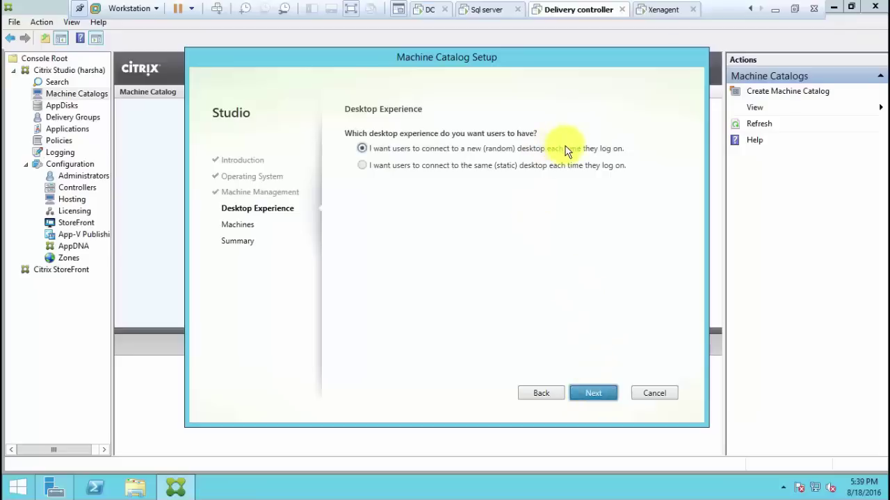
left_click(593, 394)
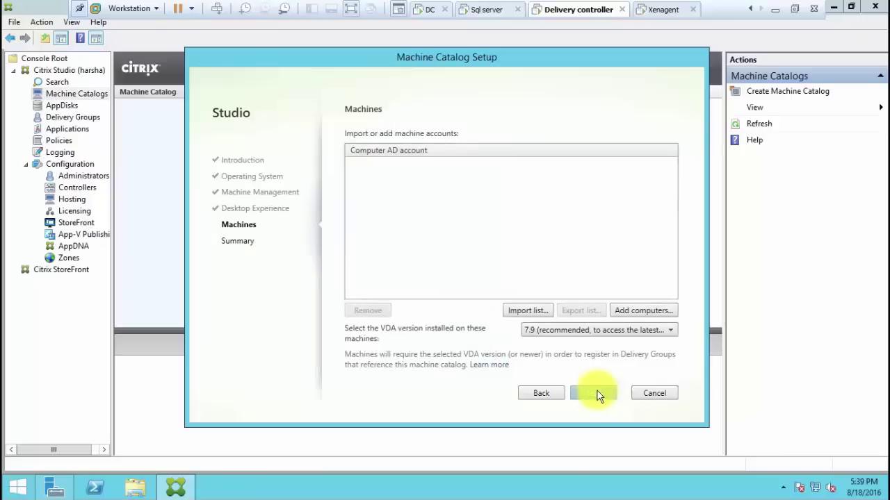
Add the xenagent computer account to the catalog and continue to the Summary page
left_click(654, 313)
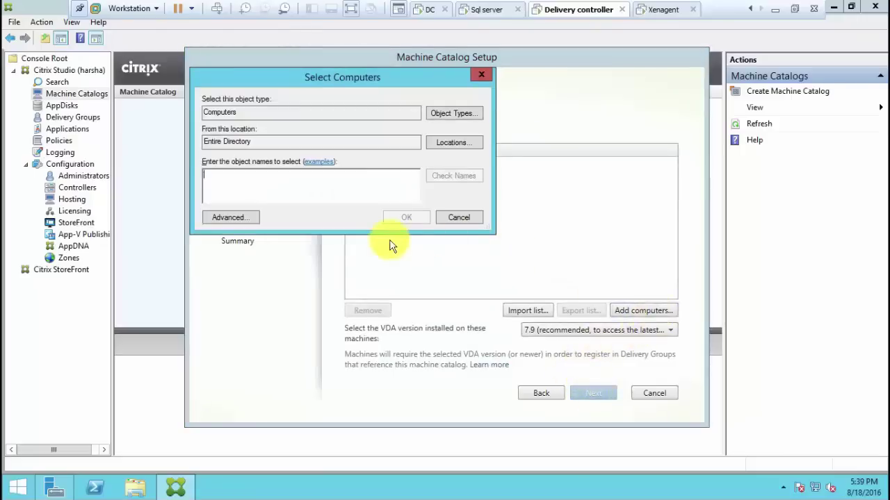
type("xe")
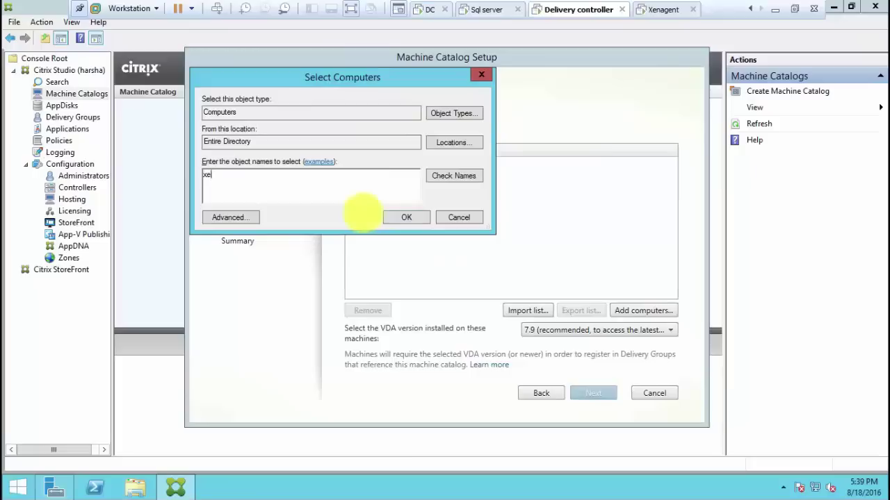
type("nagent")
left_click(452, 175)
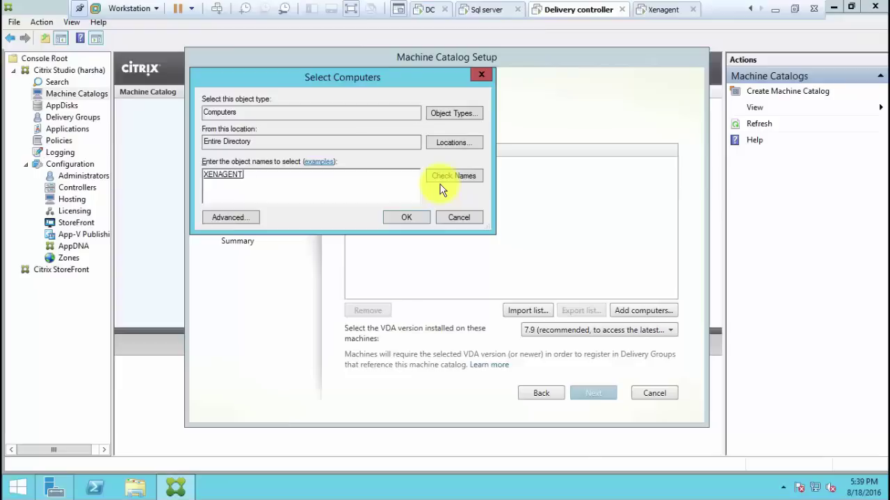
left_click(410, 219)
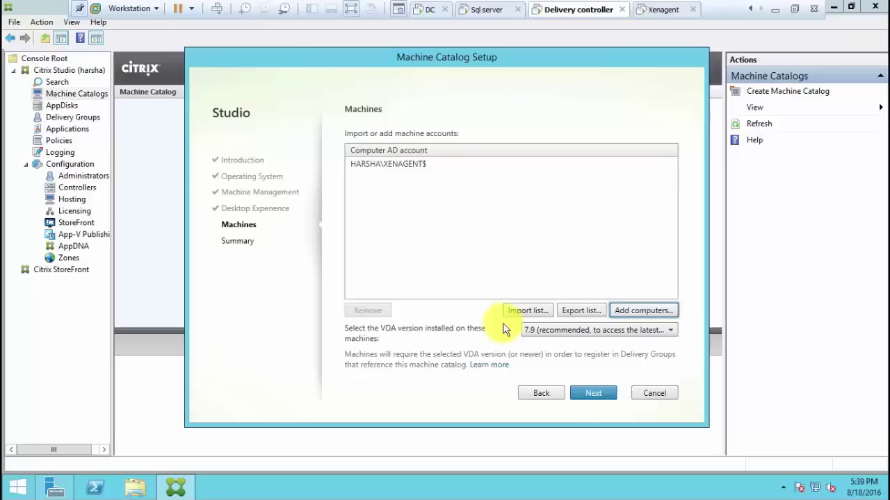
left_click(591, 391)
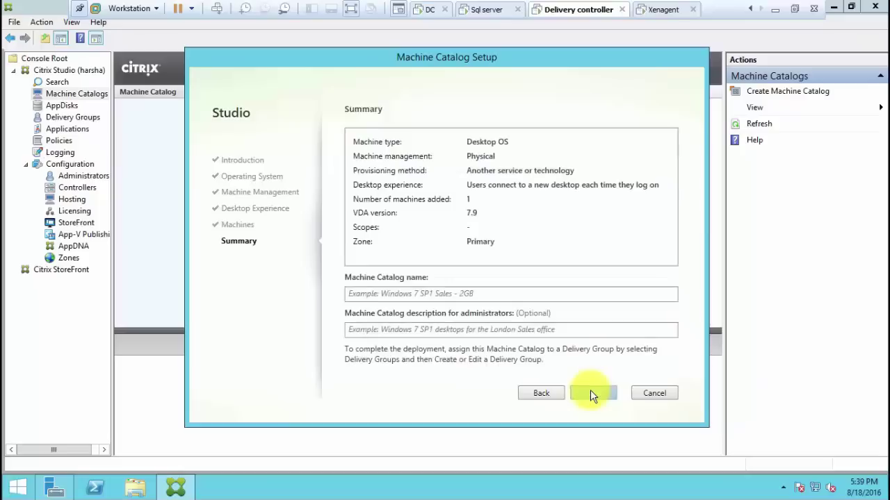
Name the catalog 'windows 7', describe it as 'windows', and finish creating it
left_click(455, 293)
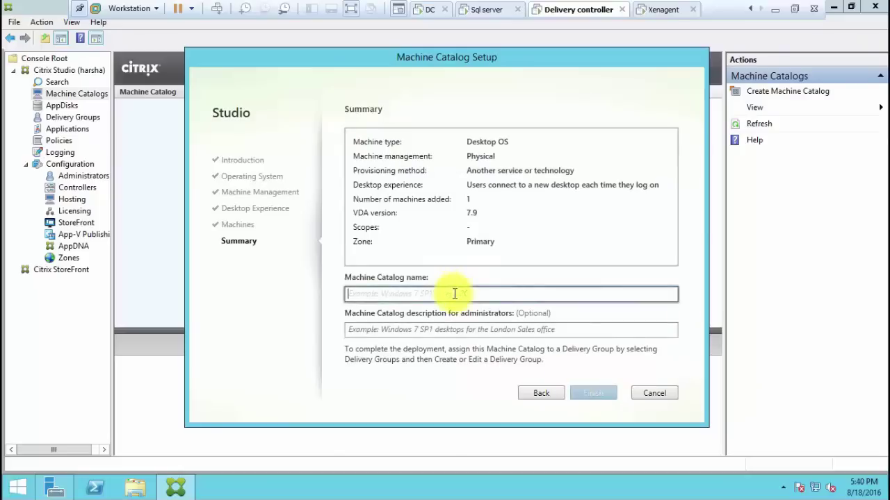
type("windows ")
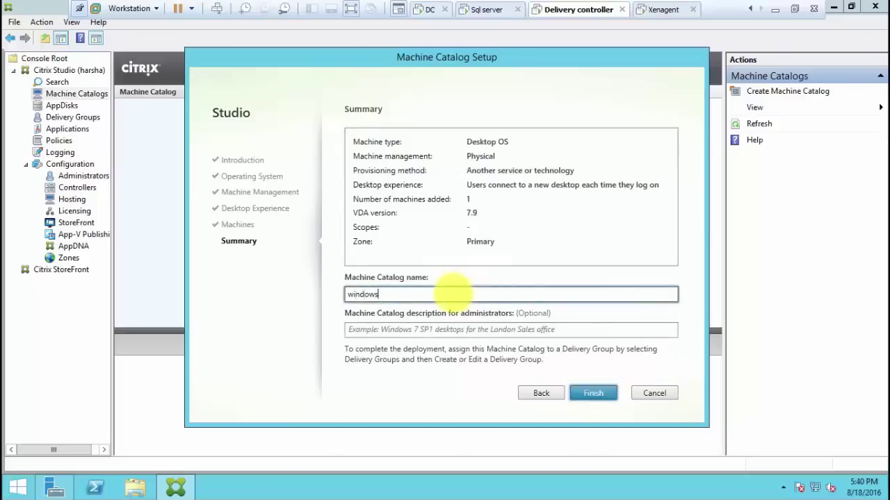
type("7")
left_click(426, 333)
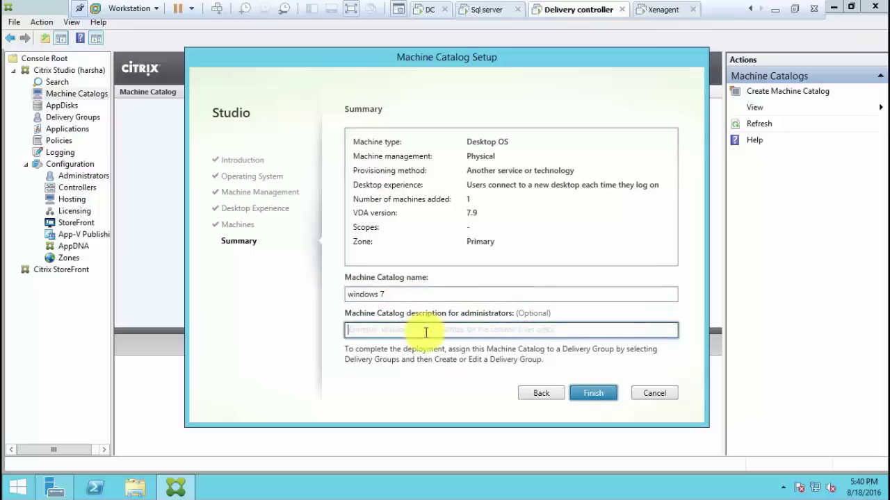
type("for")
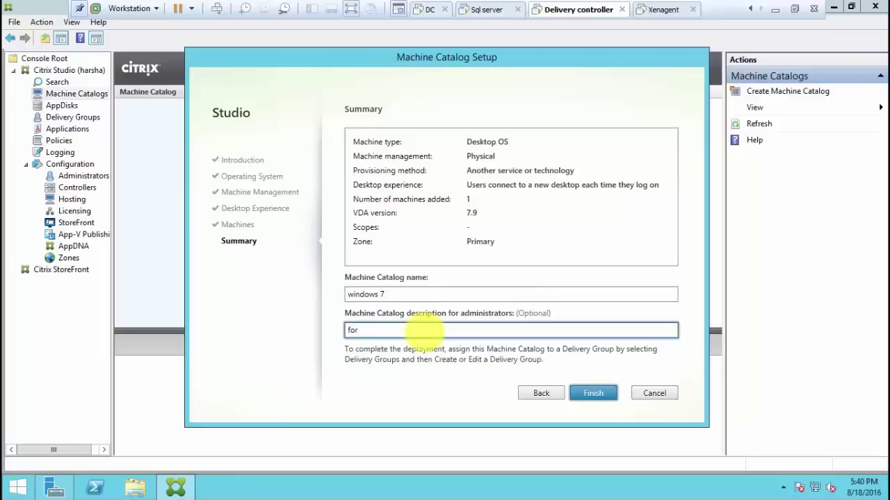
key("BackSpace")
key("BackSpace")
key("BackSpace")
key("BackSpace")
type("indows")
left_click(595, 394)
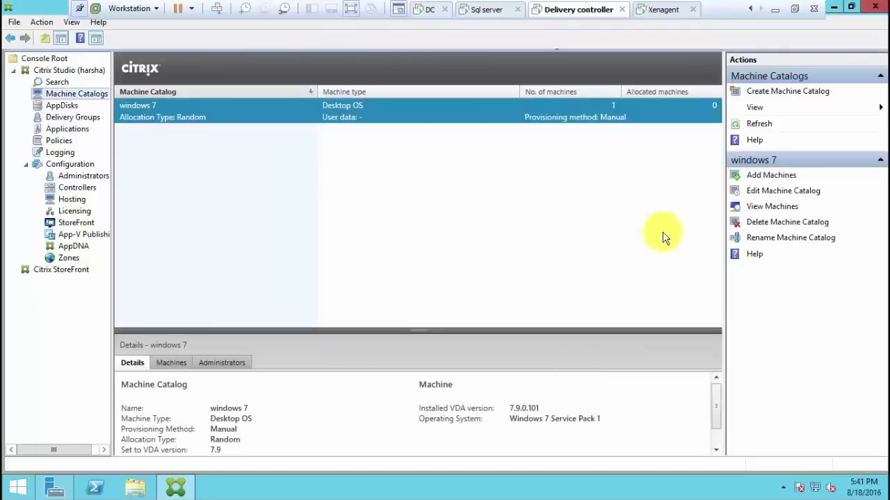
Check XENAGENT is Registered in the windows 7 catalog, then view Delivery Groups
double_click(640, 103)
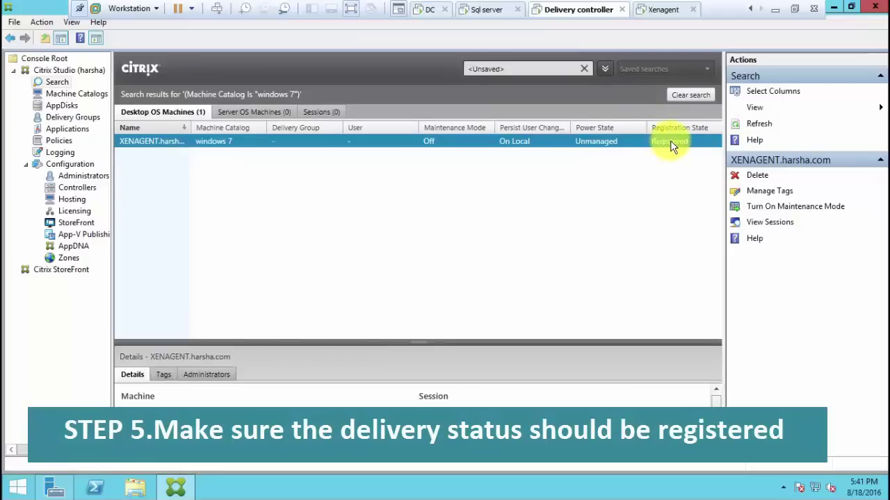
left_click(77, 118)
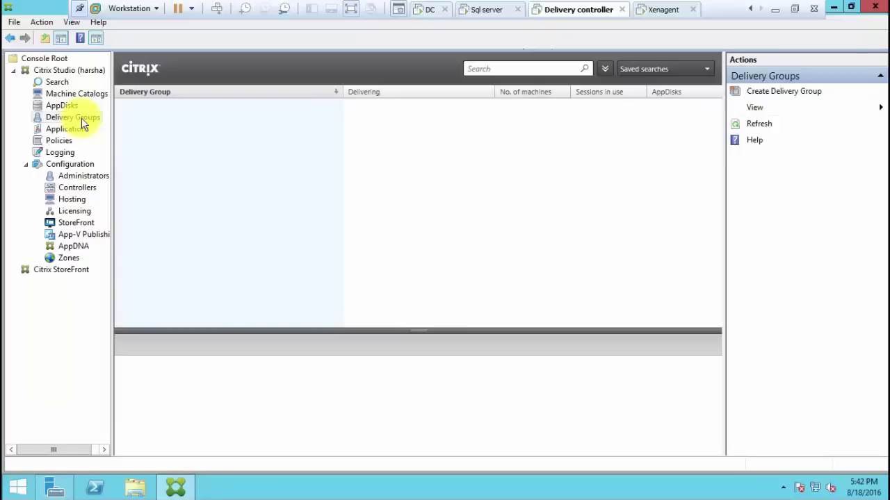
Start a Delivery Group using 1 machine from windows 7, allowing any authenticated user
right_click(82, 121)
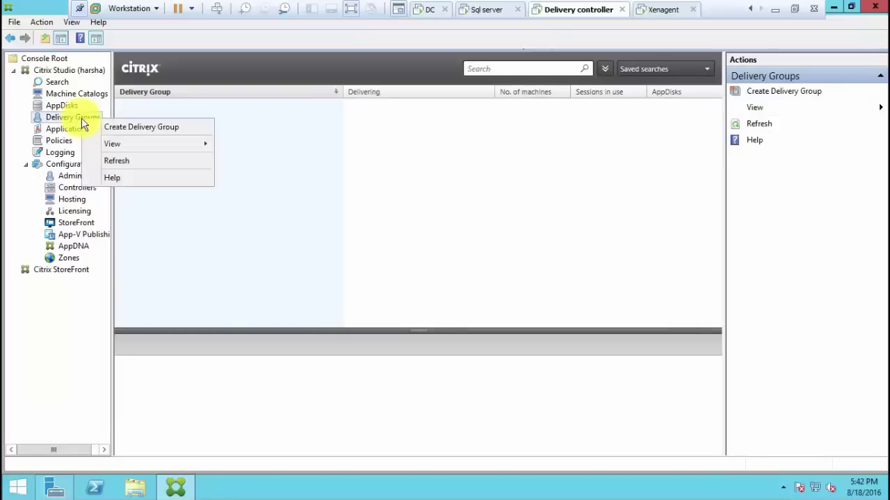
left_click(132, 132)
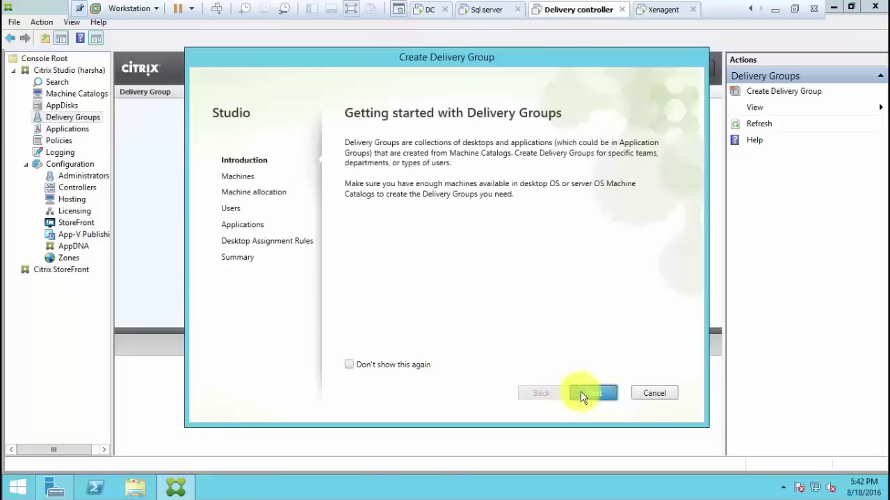
left_click(593, 394)
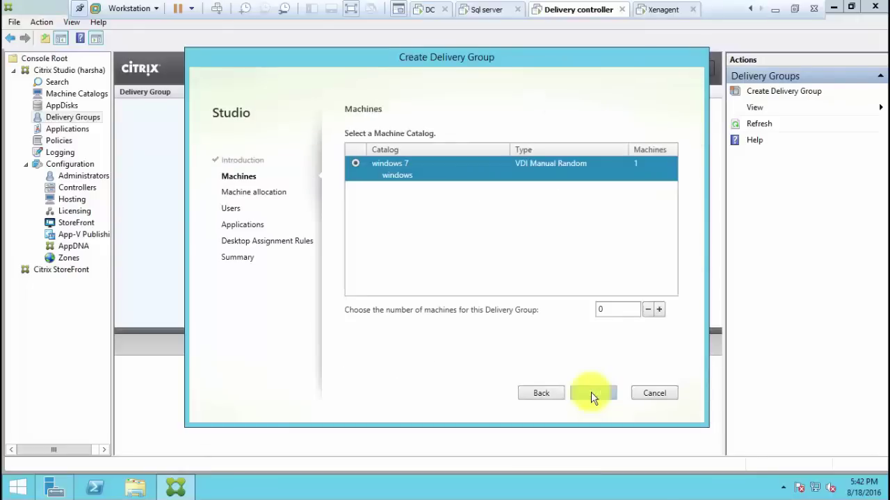
left_click(659, 310)
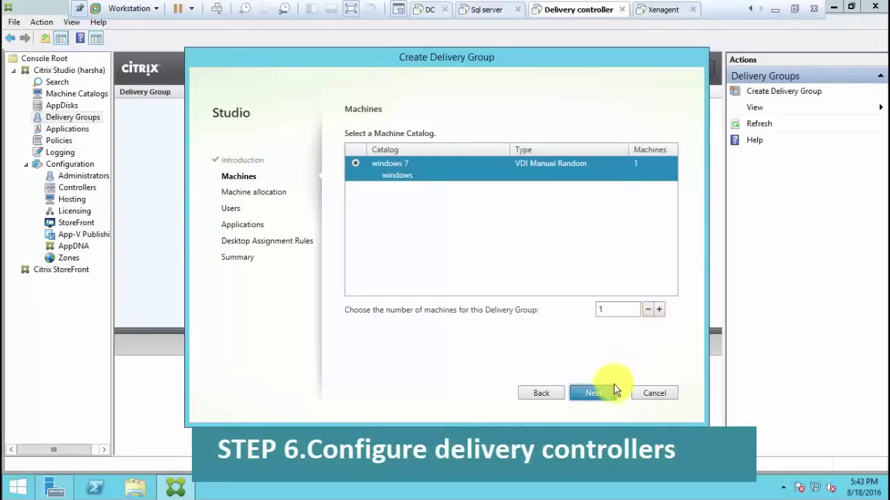
left_click(607, 401)
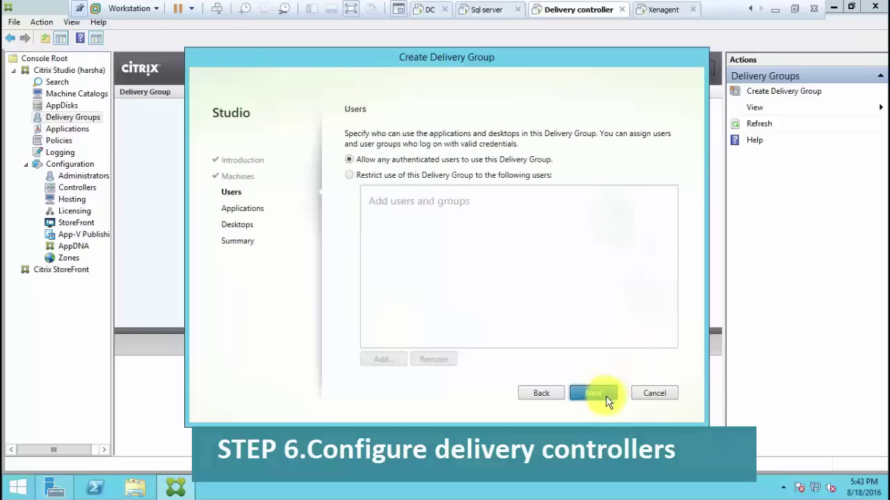
left_click(606, 401)
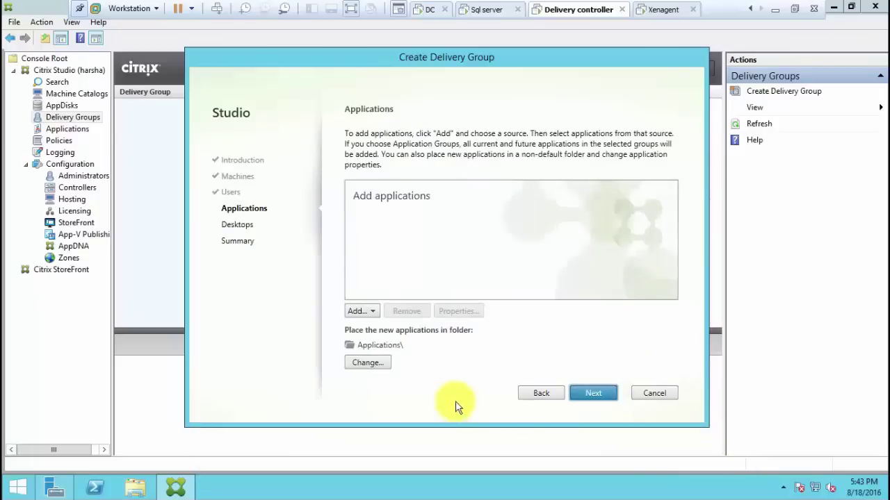
Publish Calculator and Command Prompt from the Start menu as the group's applications
left_click(367, 310)
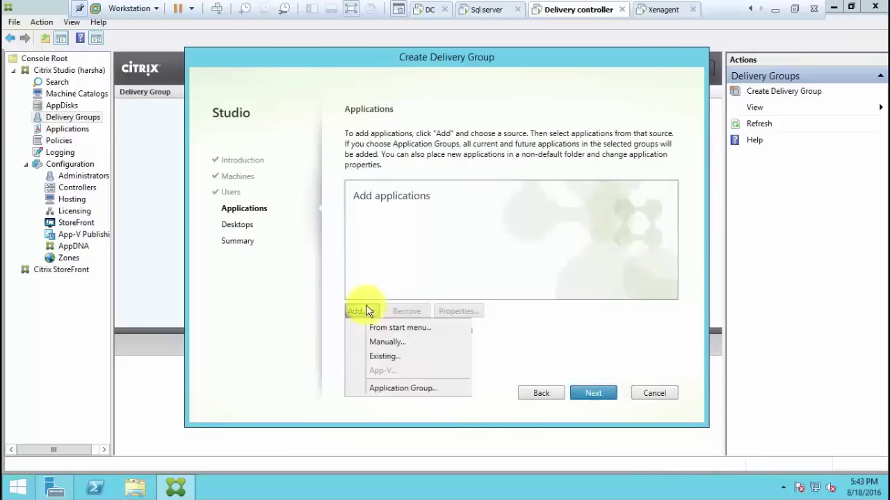
left_click(373, 329)
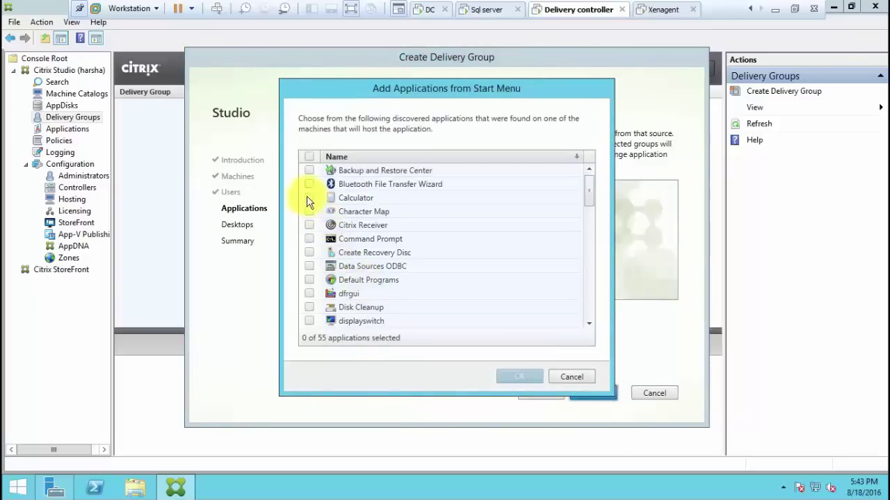
left_click(308, 198)
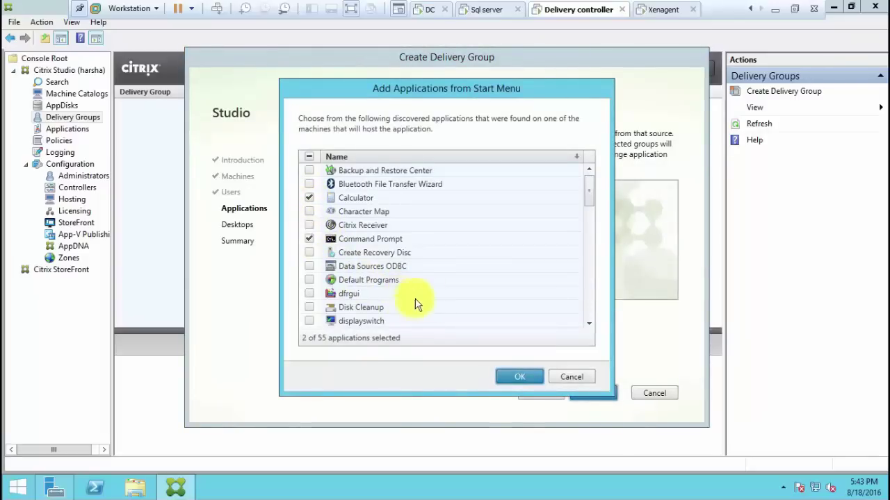
left_click(507, 374)
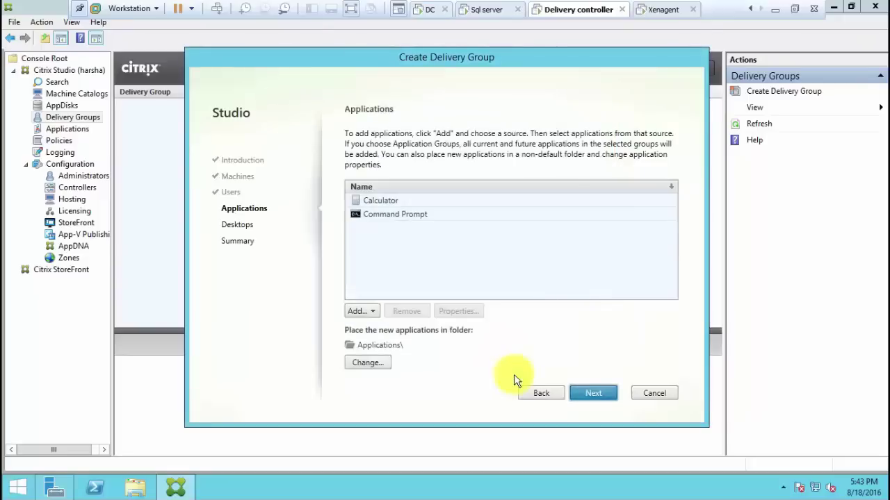
left_click(602, 393)
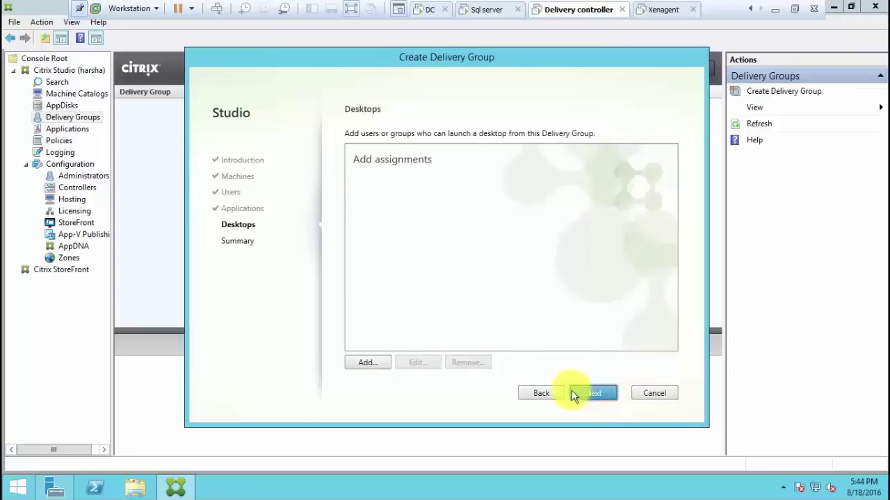
Add a desktop with display name 'windows 7 sharing desktop' and continue to the Summary
left_click(383, 367)
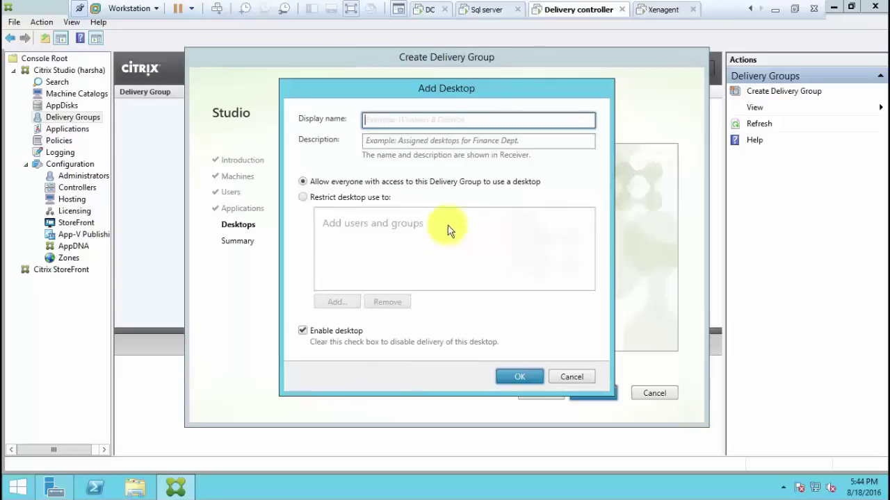
left_click(519, 379)
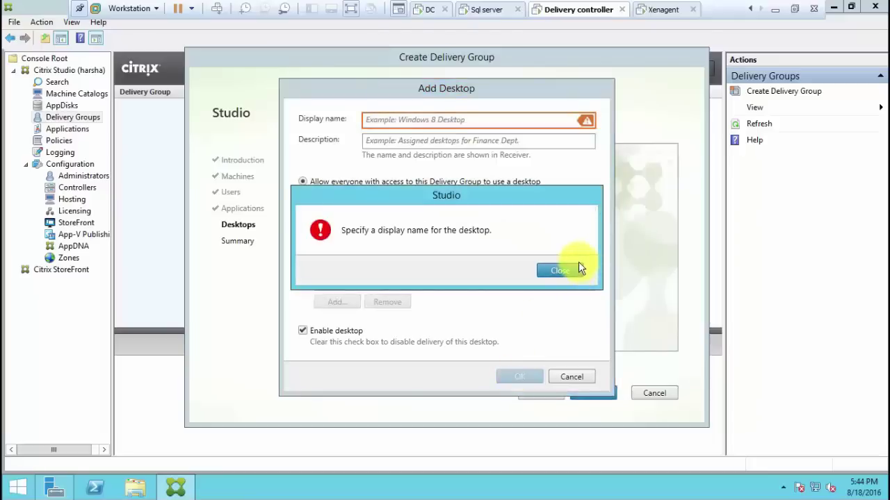
left_click(550, 269)
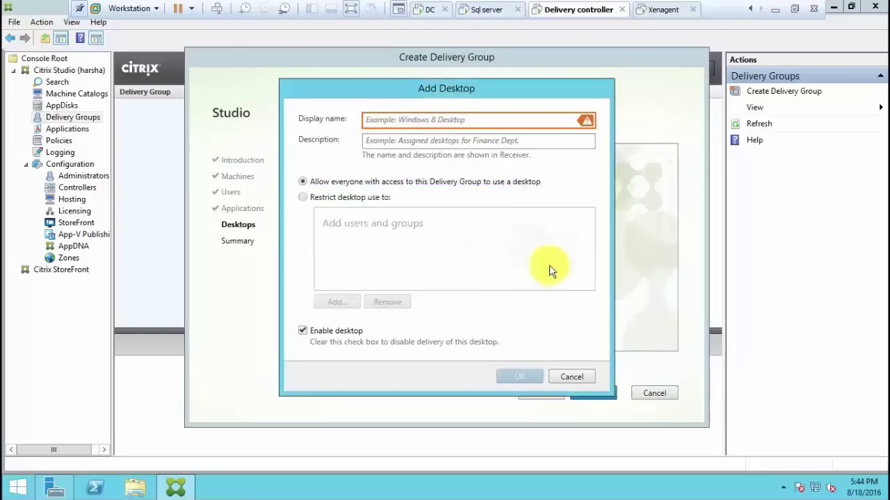
left_click(490, 139)
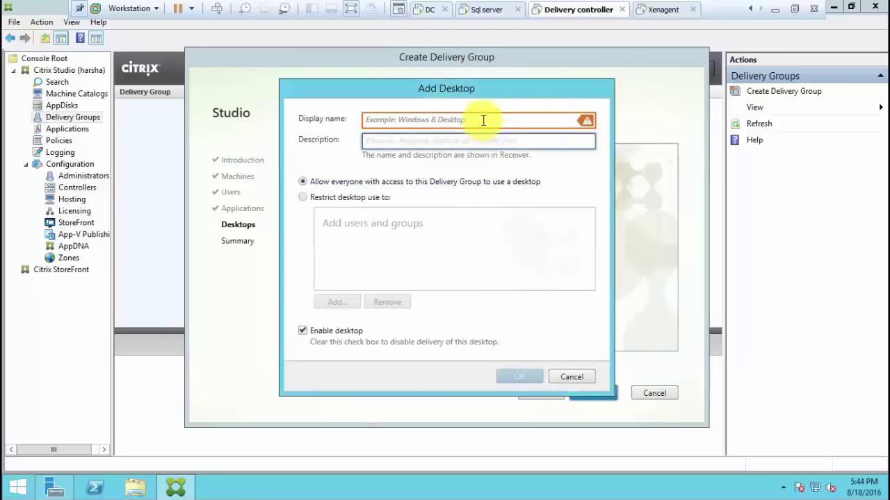
left_click(482, 119)
type("windows ")
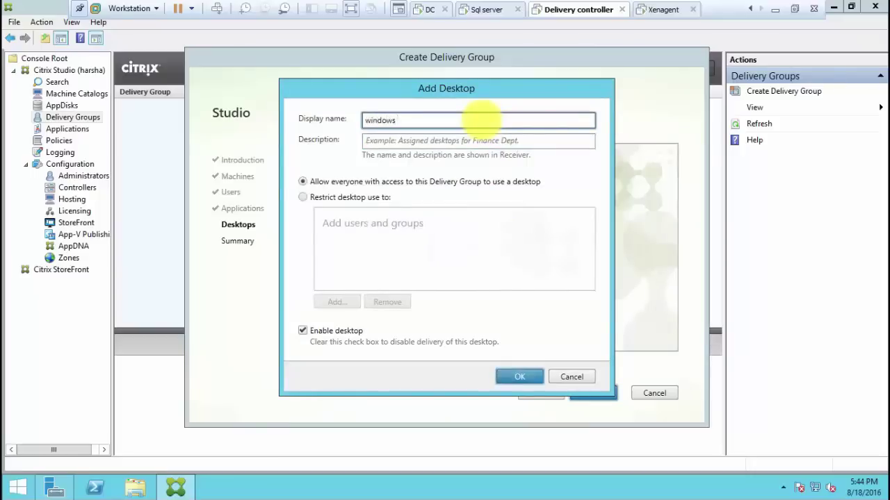
type("7 s")
key("BackSpace")
type("sharing desktop")
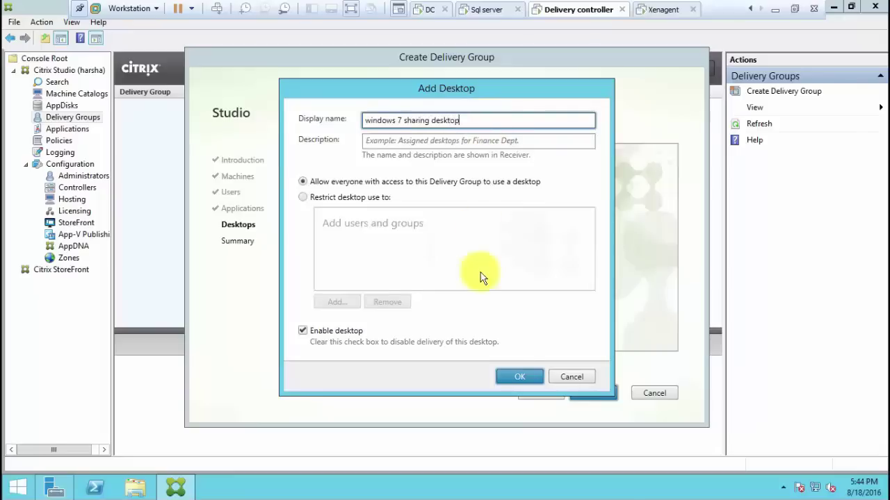
left_click(519, 376)
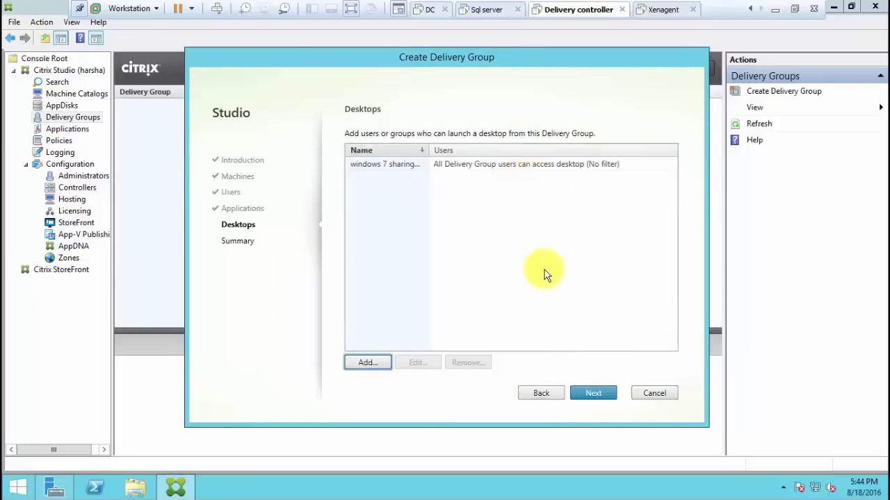
left_click(594, 383)
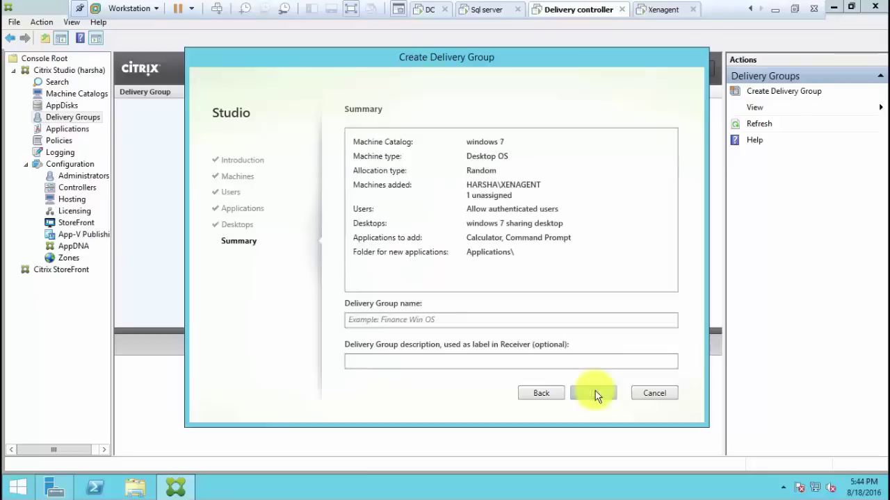
Name the Delivery Group 'win' with description 'win' and finish creating it
left_click(539, 319)
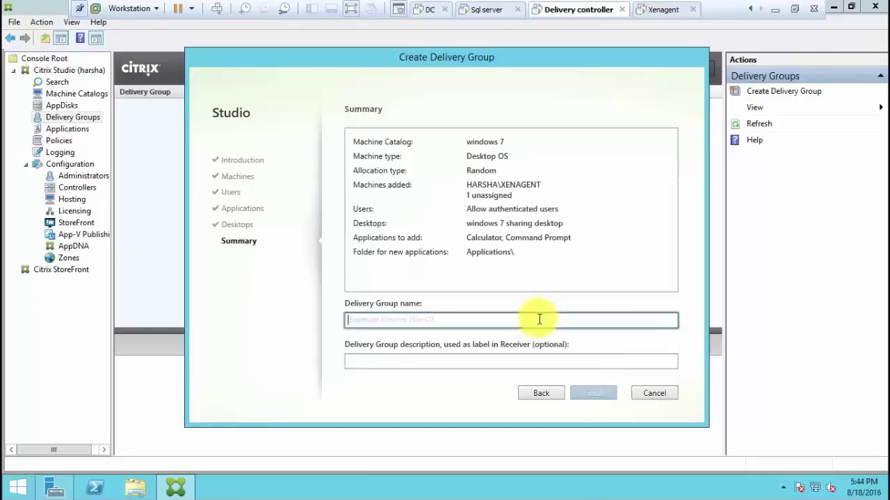
type("win")
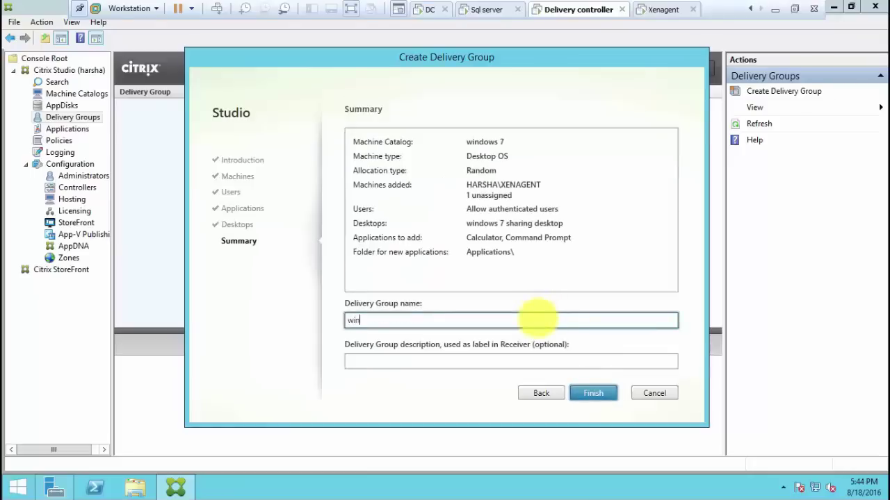
key("Tab")
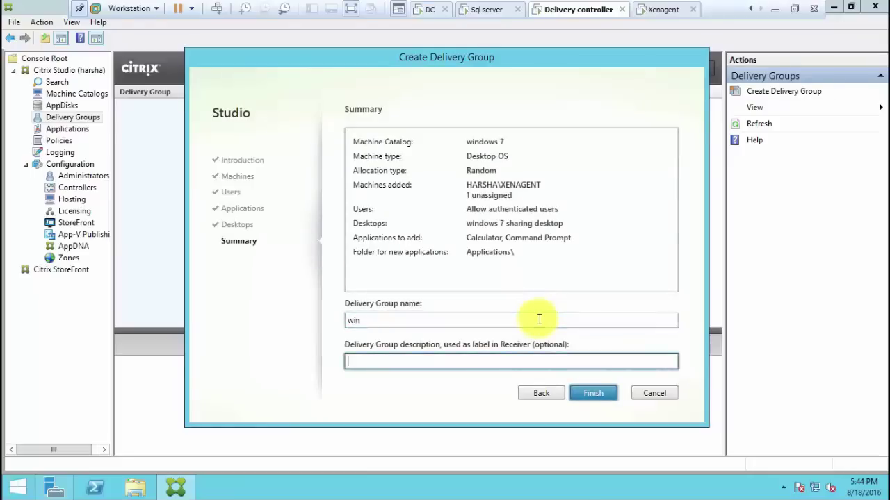
type("win")
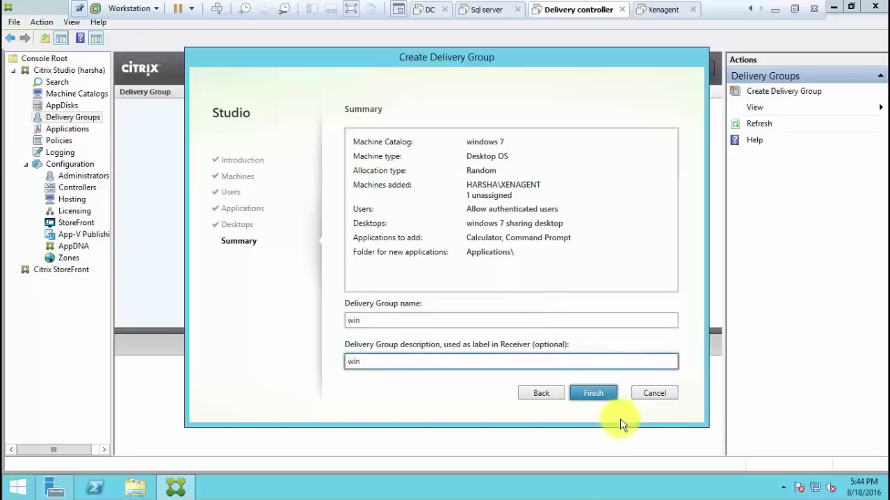
left_click(607, 395)
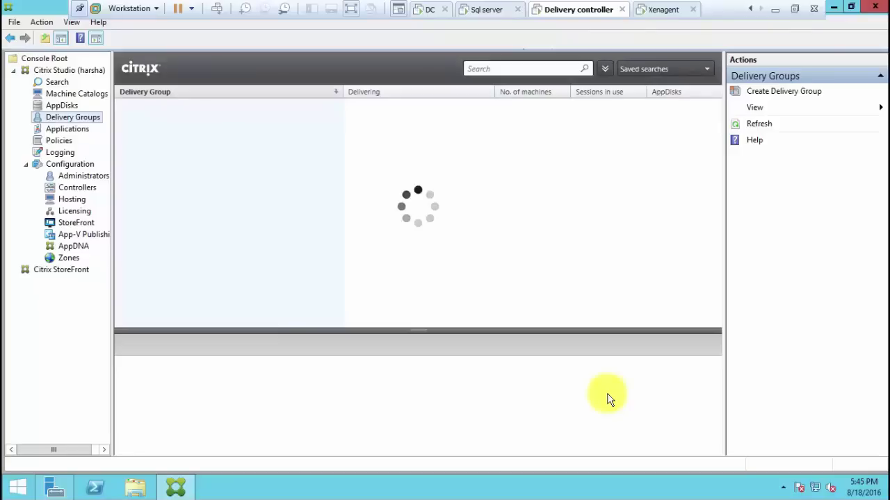
Confirm XENAGENT is registered in the win group, then bring up the Start screen
left_click(533, 115)
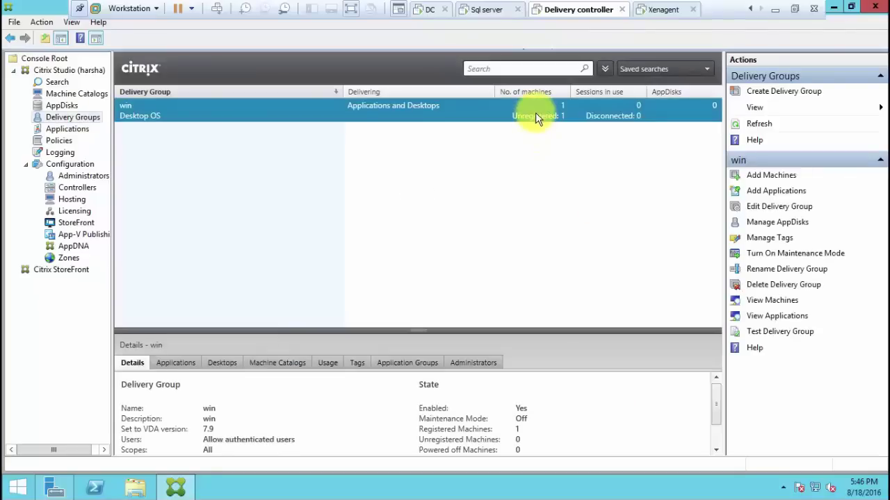
left_click(535, 117)
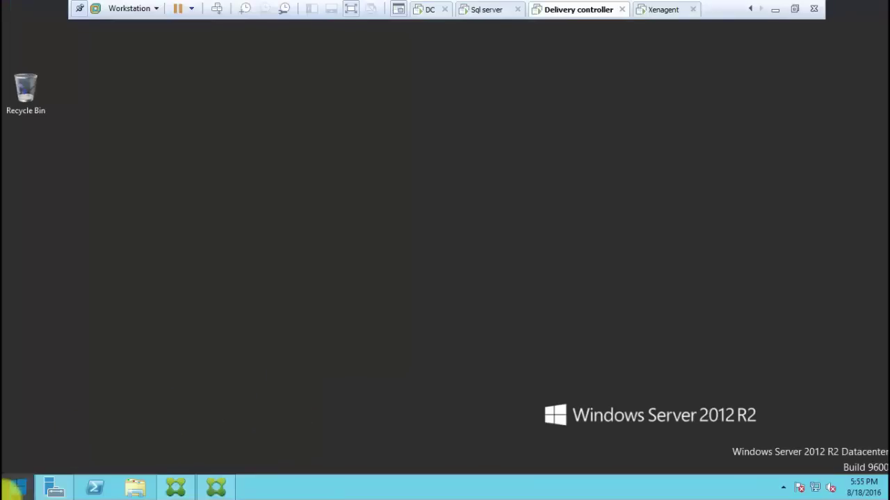
left_click(14, 486)
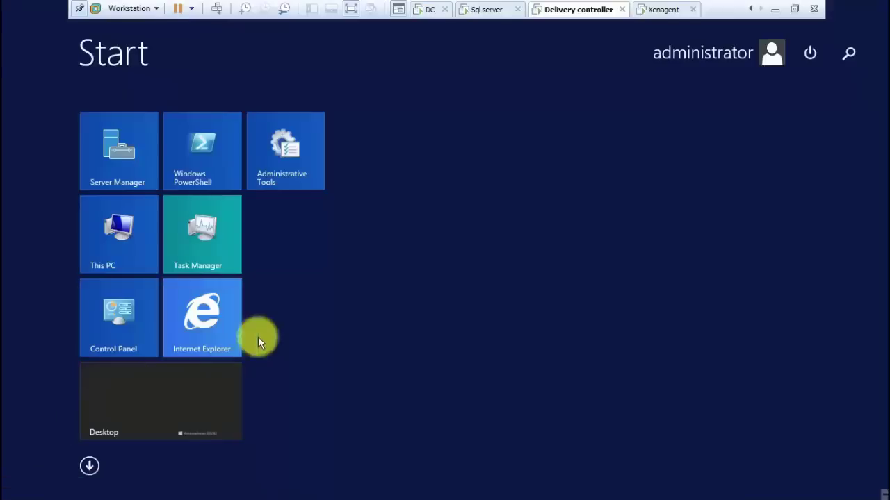
Open the Citrix StoreFront console and copy the Receiver for Web site URL
left_click(90, 468)
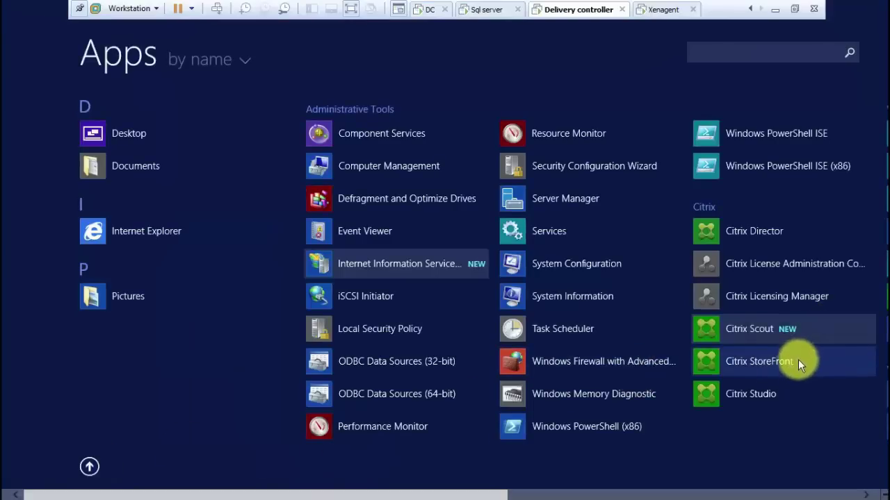
left_click(759, 362)
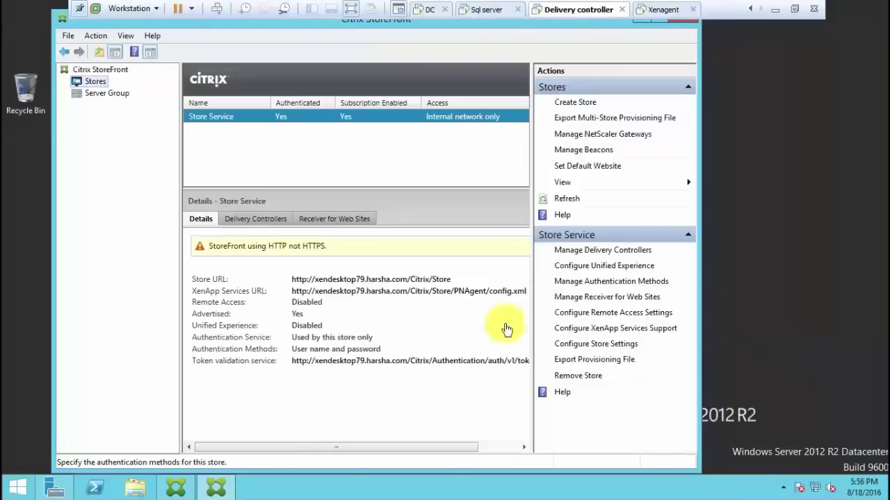
double_click(364, 296)
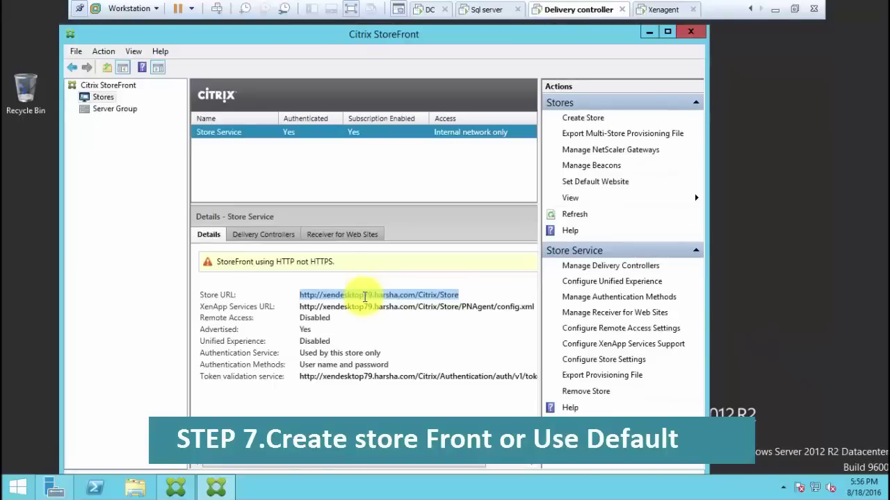
left_click(342, 234)
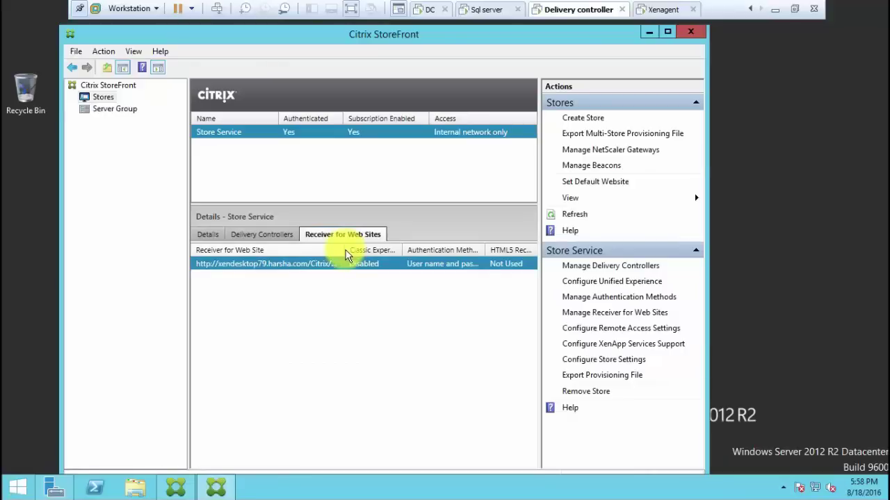
double_click(348, 250)
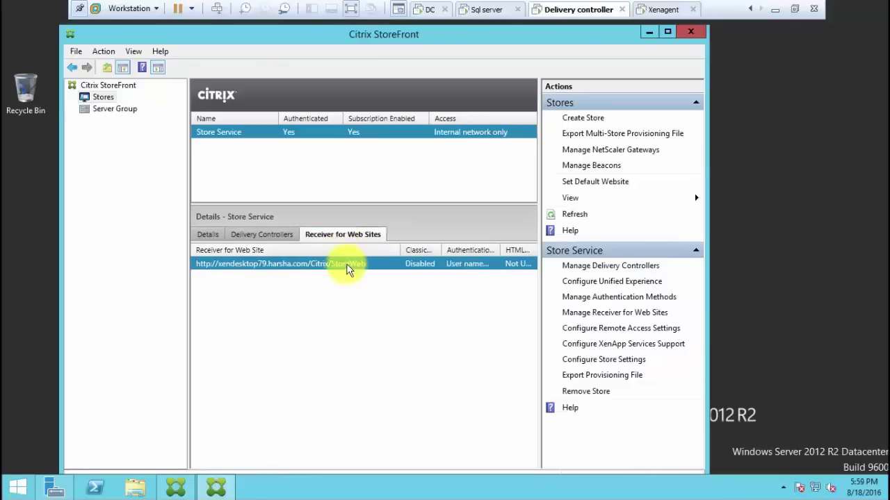
right_click(348, 270)
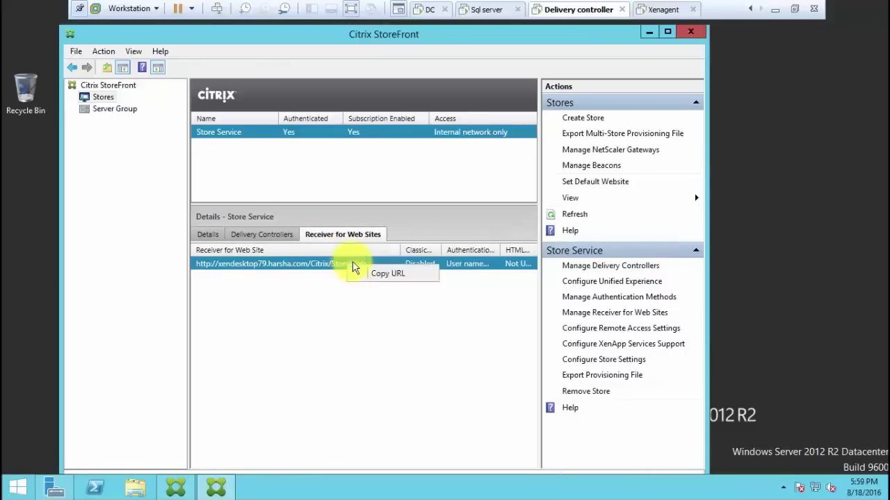
left_click(390, 279)
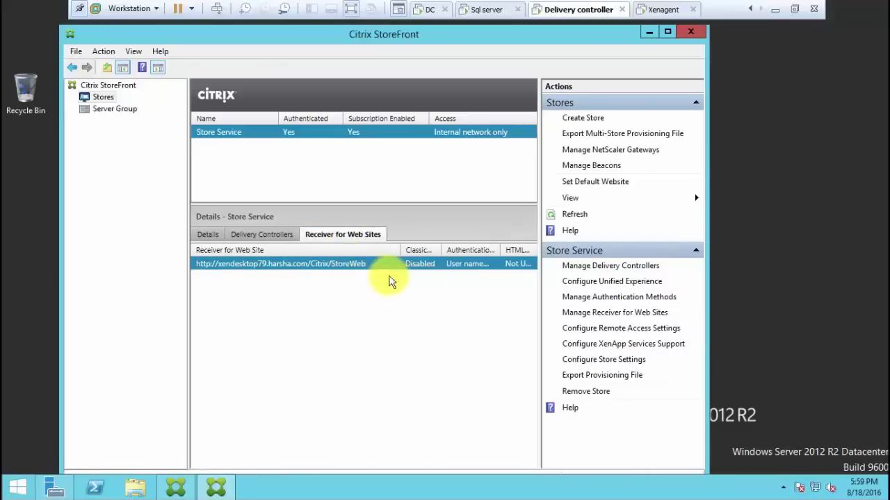
Make /Citrix/StoreWeb the default IIS website, then minimize the StoreFront console
left_click(595, 185)
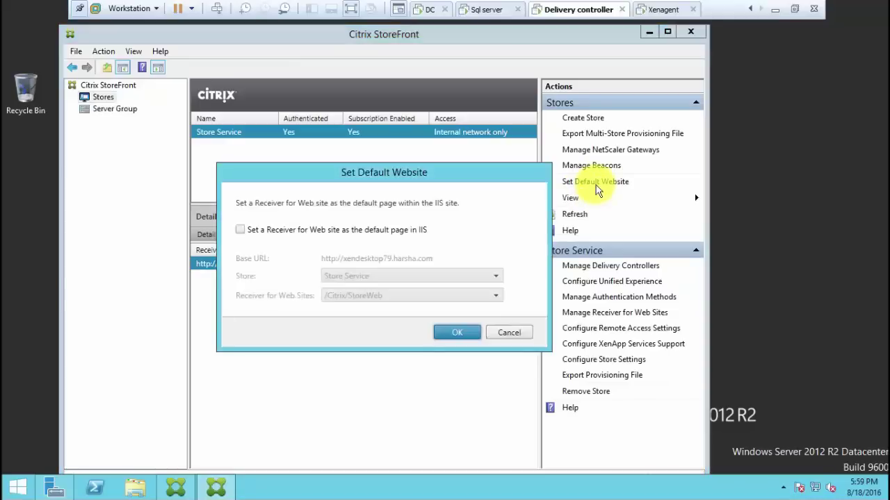
left_click(384, 239)
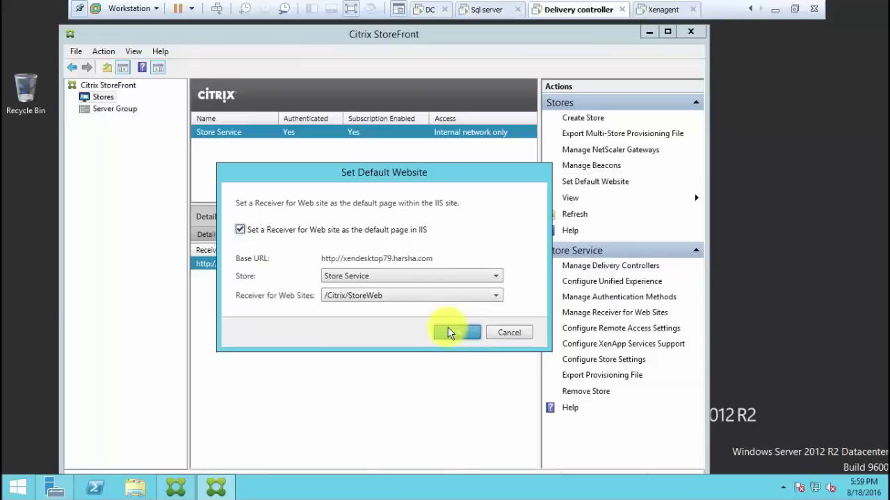
left_click(449, 333)
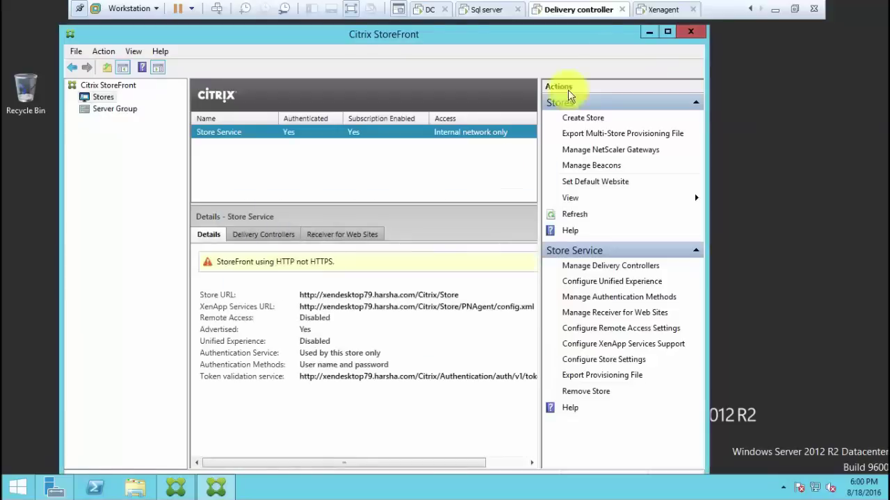
left_click(649, 32)
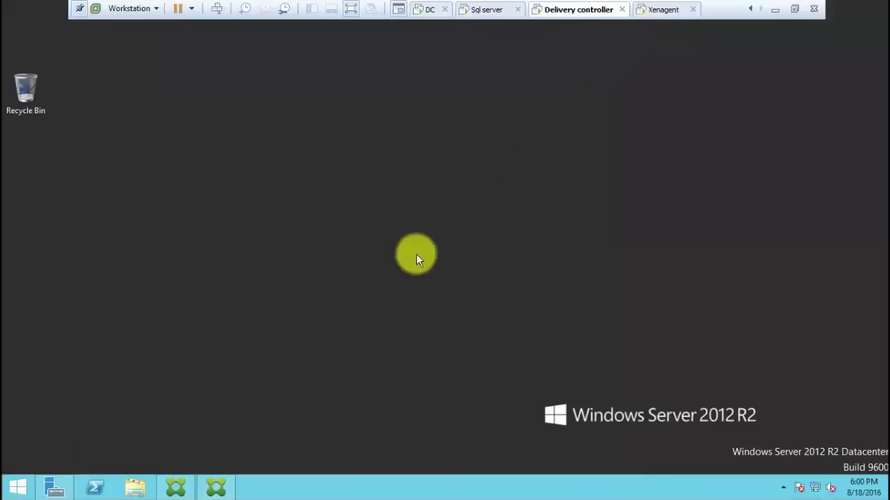
Edit the win delivery group and set its StoreFront option to Automatically
left_click(173, 486)
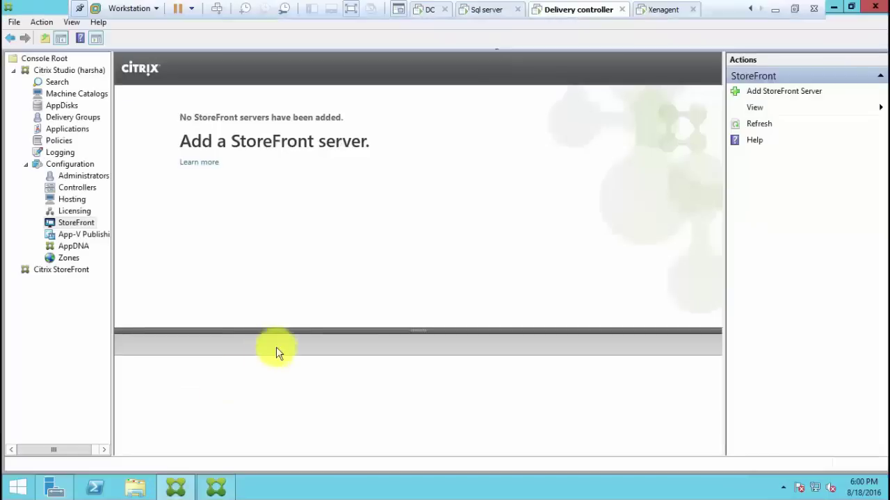
left_click(81, 118)
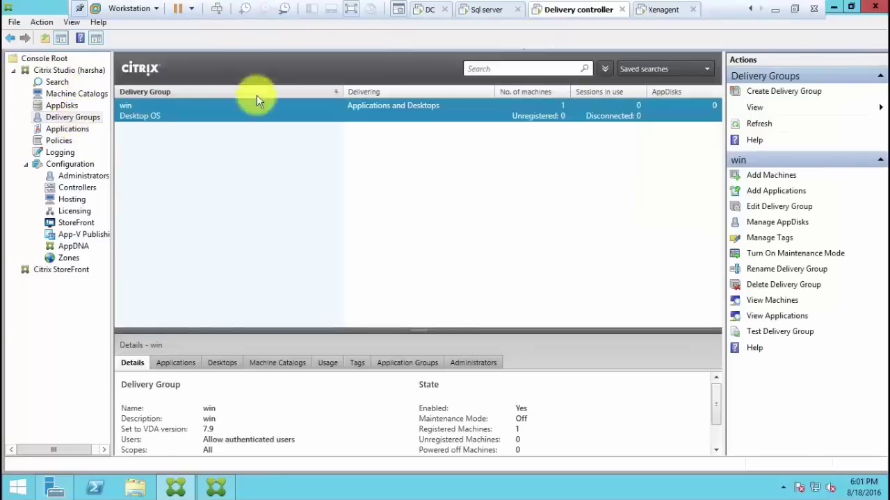
right_click(347, 116)
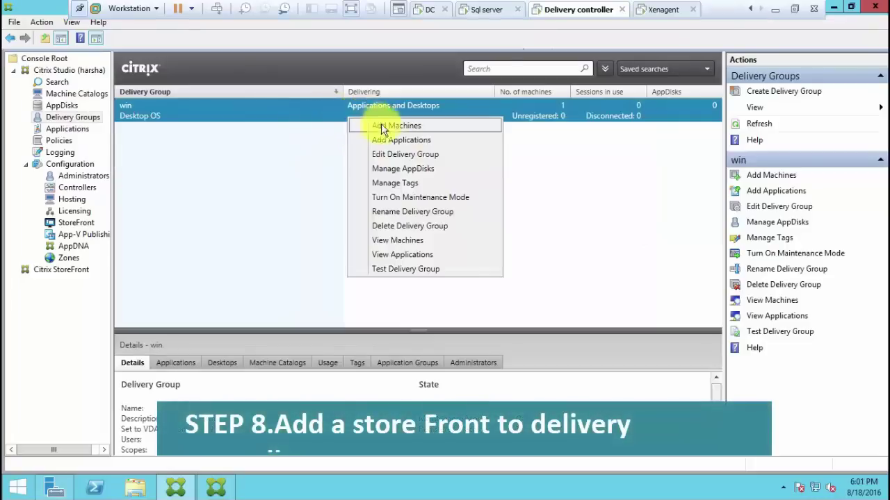
left_click(388, 159)
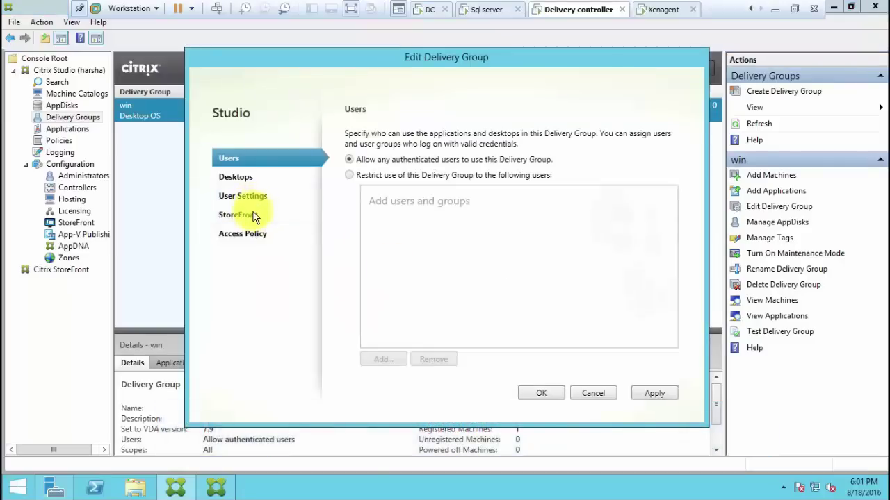
left_click(252, 216)
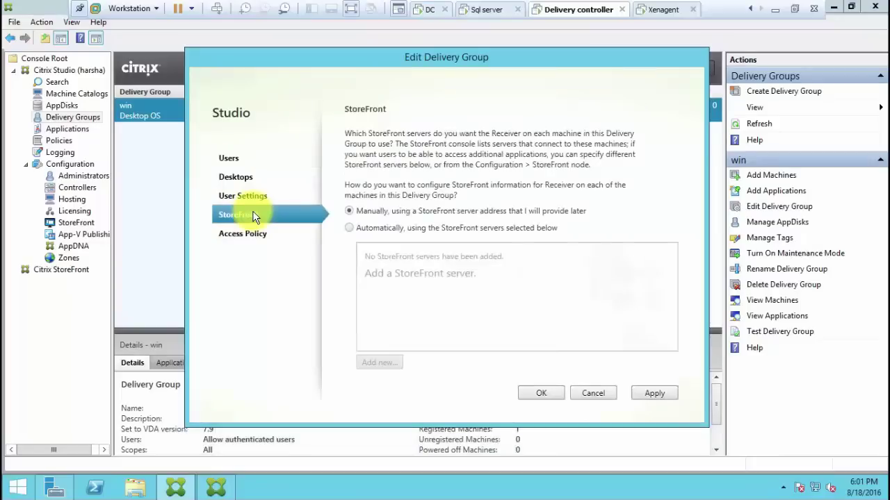
left_click(350, 228)
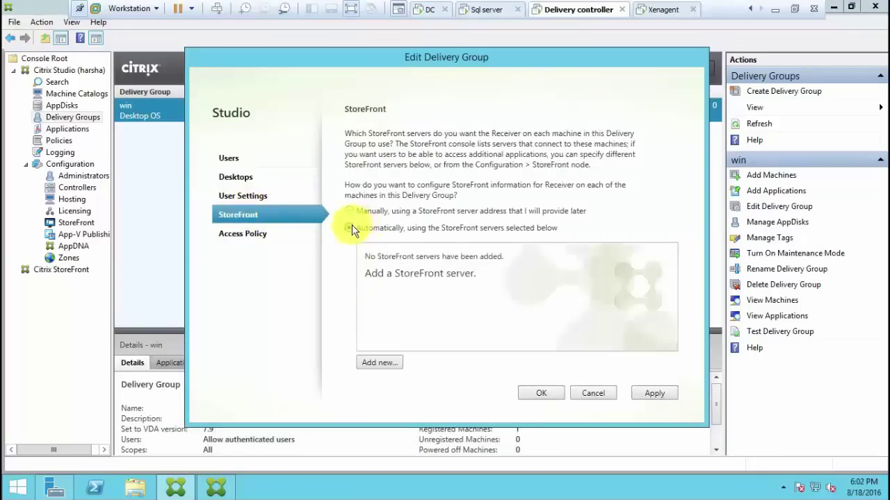
Add a StoreFront server named 'web interface' with the pasted StoreWeb URL; dismiss the missing-description error
left_click(379, 362)
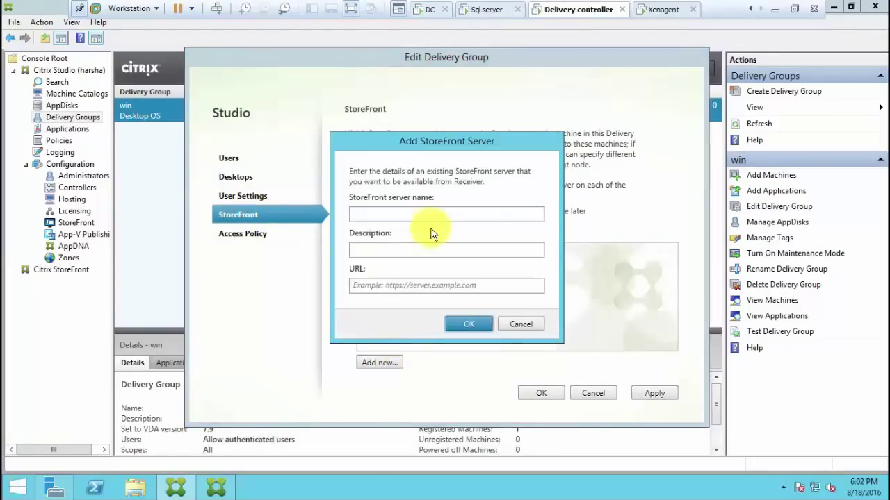
left_click(436, 215)
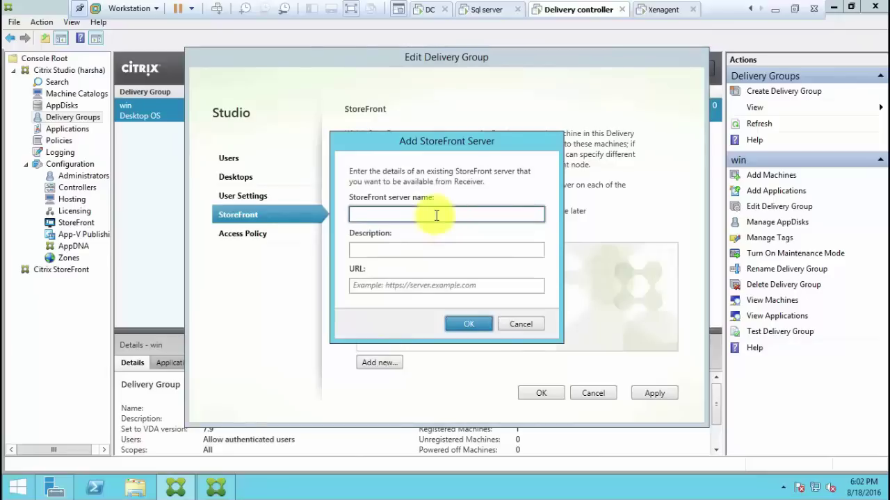
type("web interface")
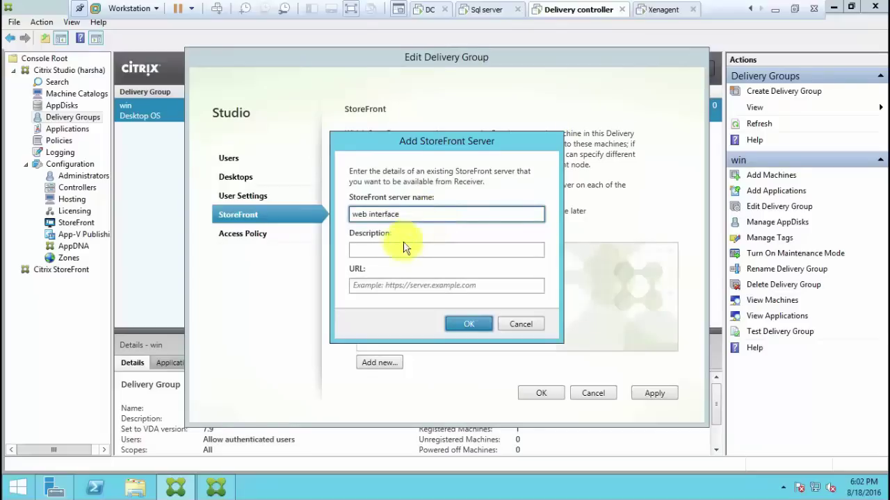
left_click(387, 288)
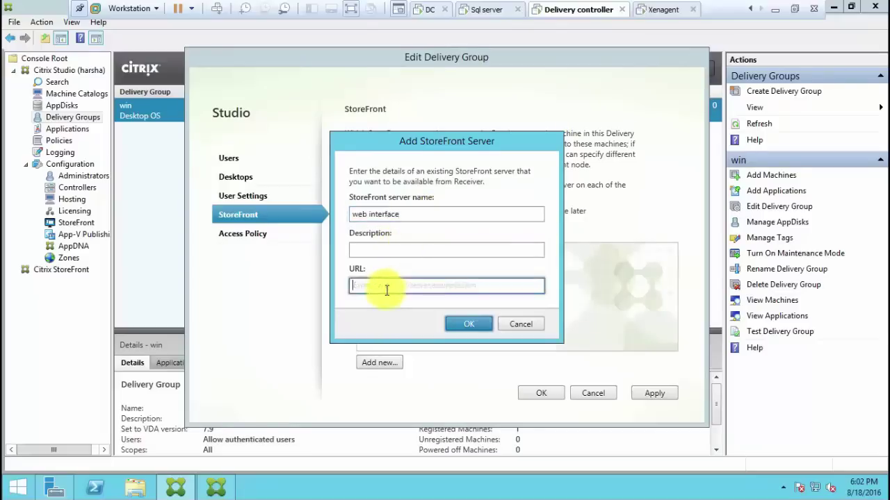
key("ctrl+v")
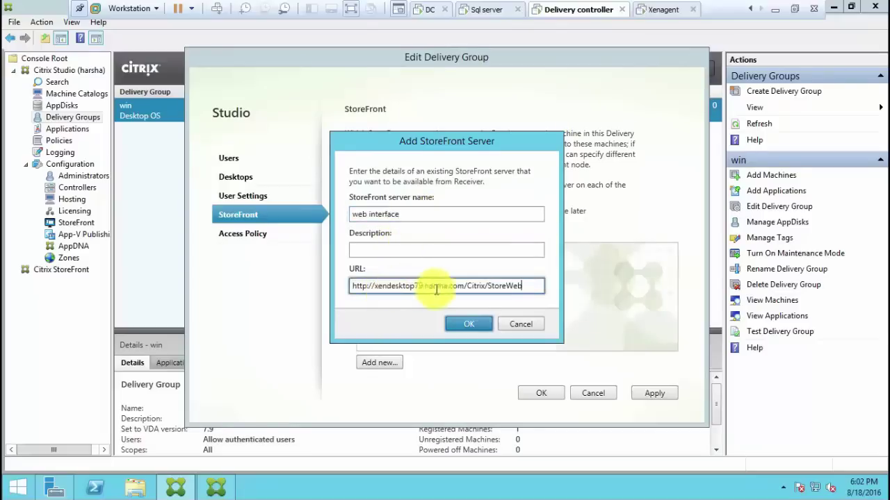
left_click(463, 328)
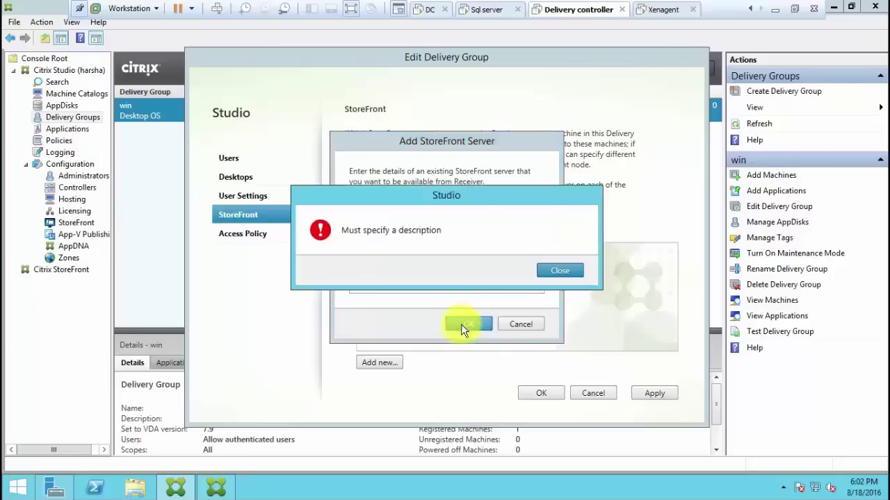
left_click(582, 267)
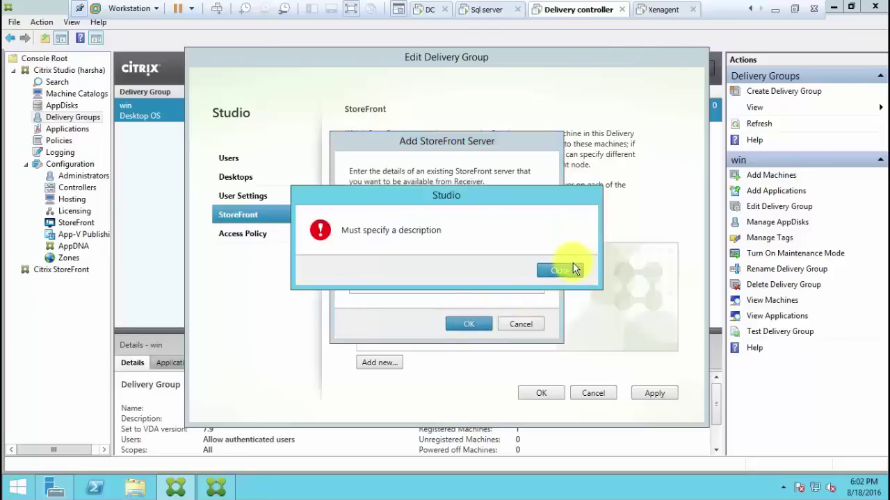
left_click(568, 272)
Give the server description 'i am configuring default storefront as web interface', re-paste the URL, and save
left_click(469, 253)
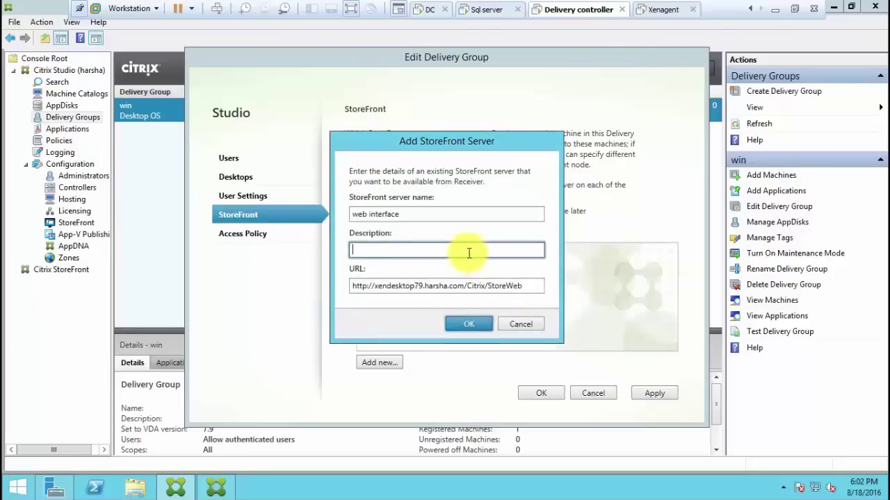
left_click(536, 286)
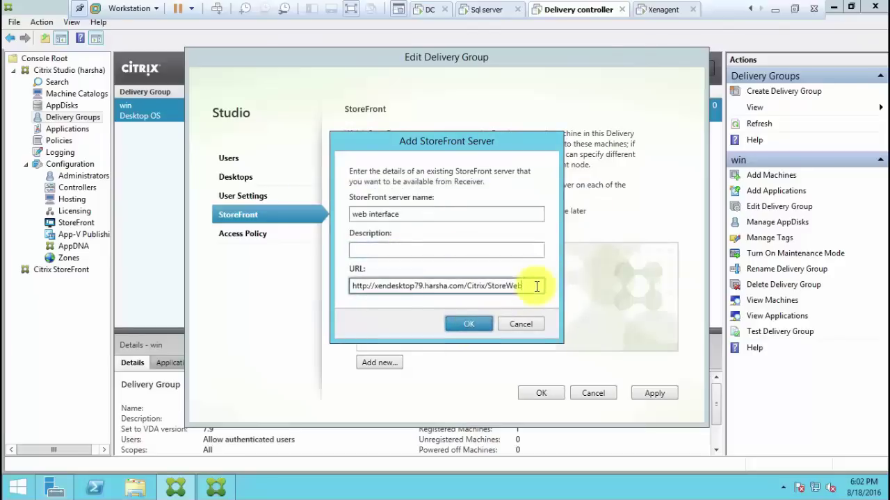
key("BackSpace")
key("BackSpace")
key("BackSpace")
key("BackSpace")
key("BackSpace")
key("BackSpace")
key("BackSpace")
key("BackSpace")
key("BackSpace")
key("BackSpace")
key("BackSpace")
key("BackSpace")
key("BackSpace")
key("BackSpace")
key("BackSpace")
key("BackSpace")
key("BackSpace")
key("BackSpace")
key("BackSpace")
key("BackSpace")
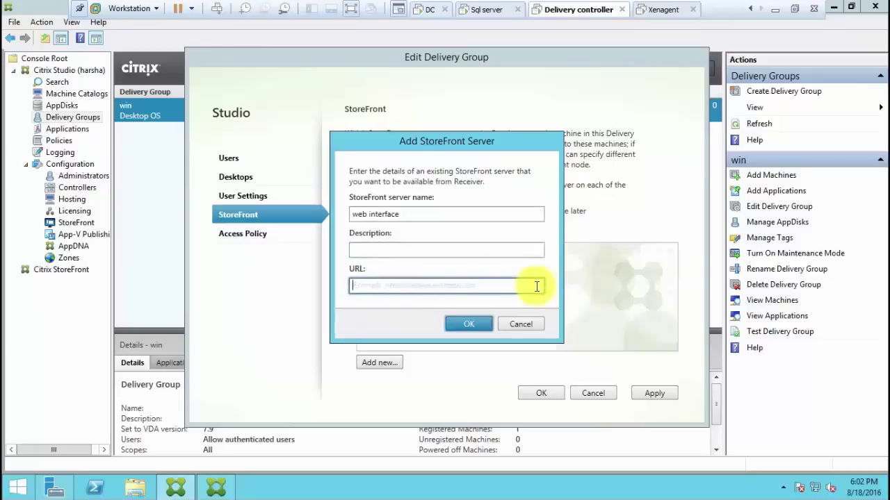
left_click(438, 249)
type("i a")
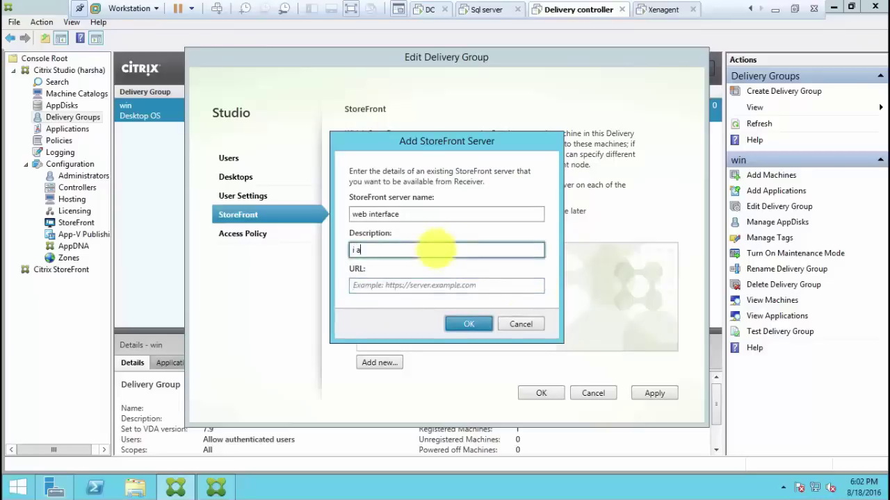
type("m configuring default")
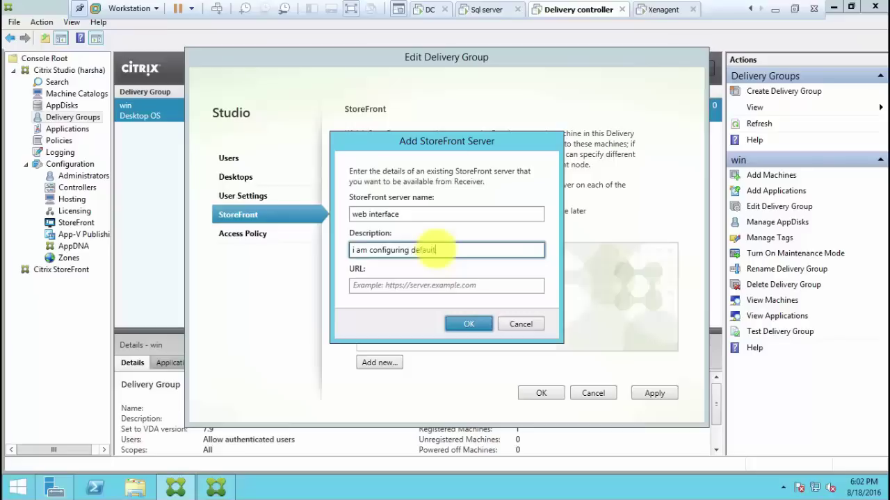
type(" storefront as web interface")
left_click(425, 284)
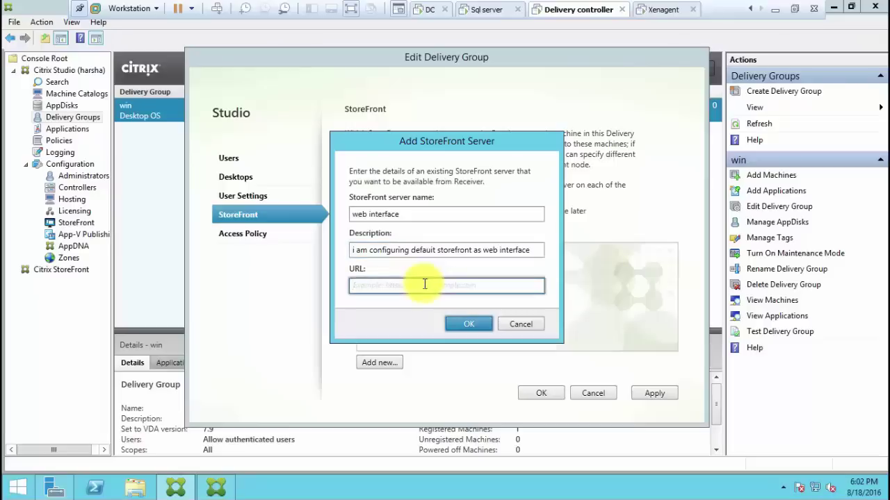
type("http://sandesktop79.harsha.com/Citrix/StoreWeb")
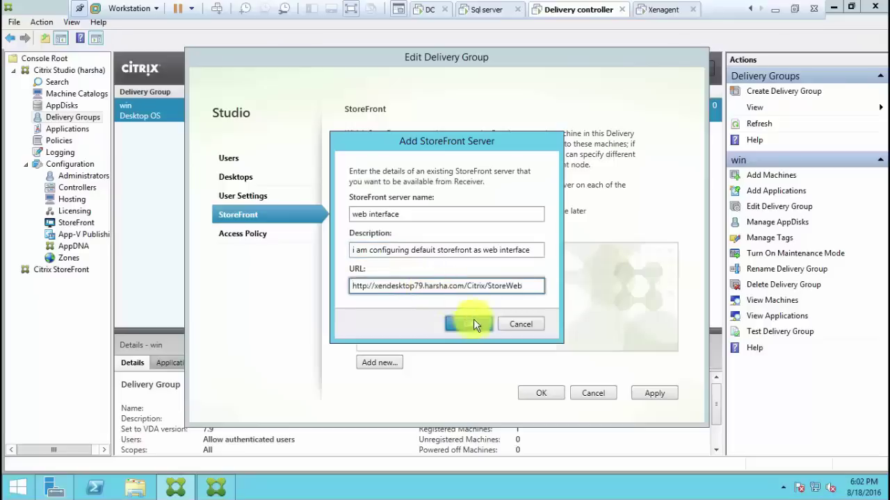
left_click(469, 324)
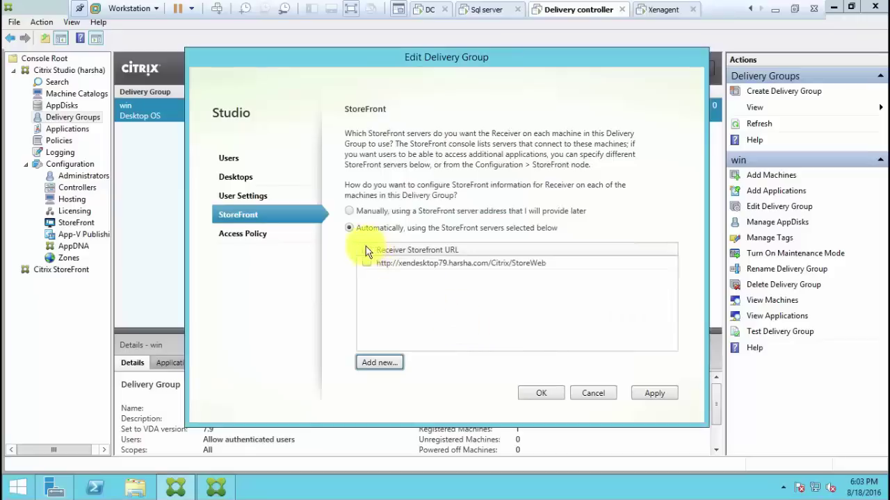
Select the StoreWeb server for the win group and apply the change
left_click(366, 249)
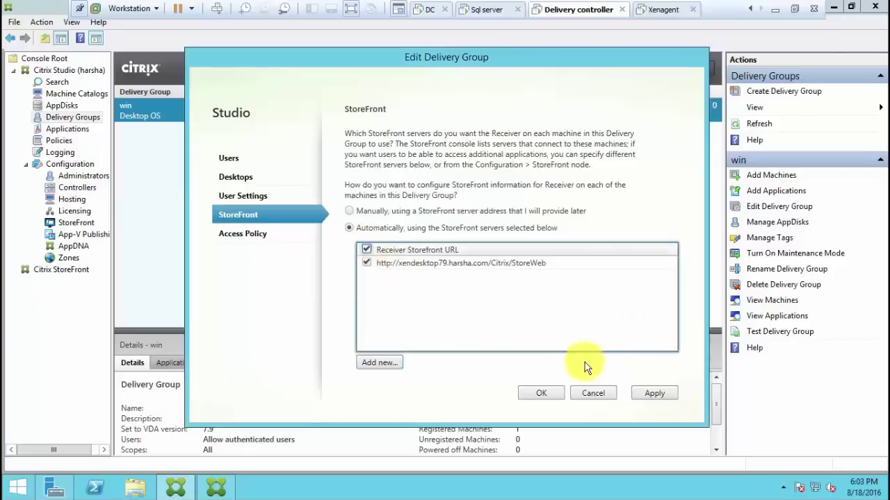
left_click(654, 395)
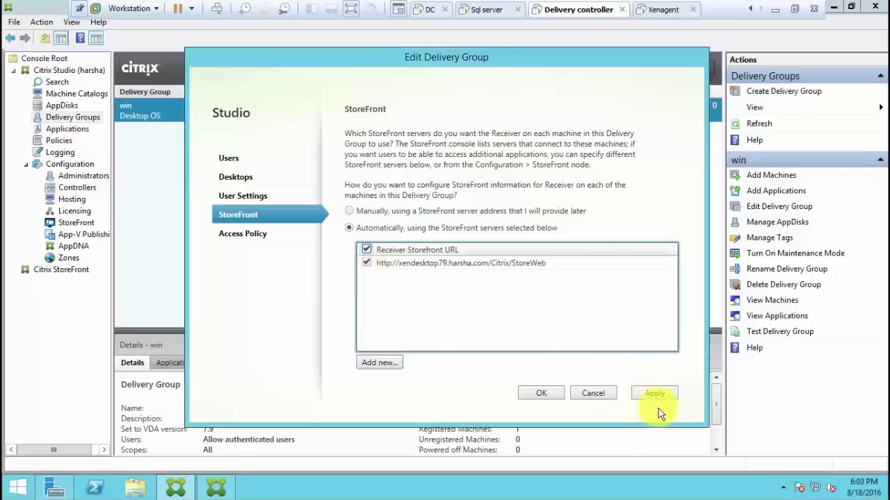
left_click(541, 394)
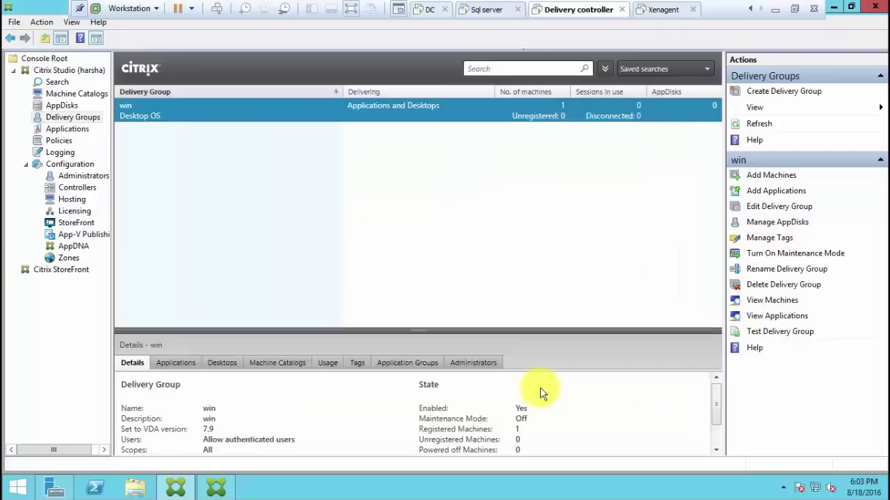
Open the pasted StoreWeb URL in Internet Explorer
left_click(836, 7)
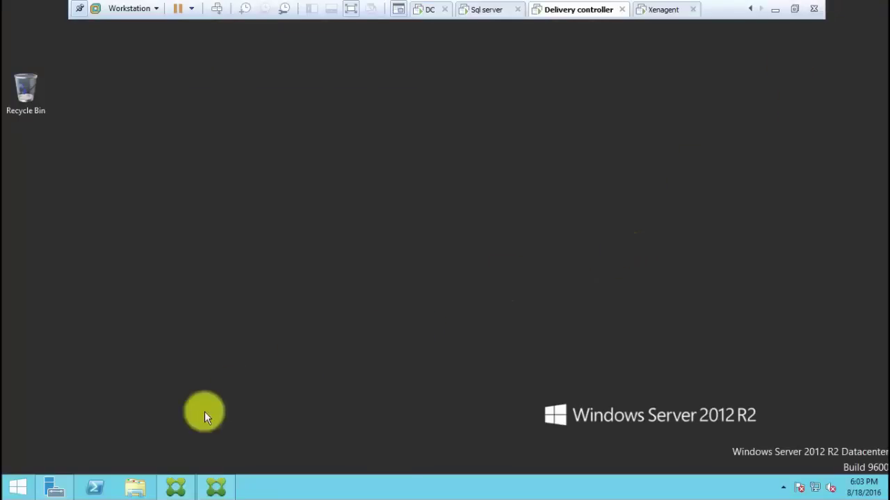
left_click(17, 488)
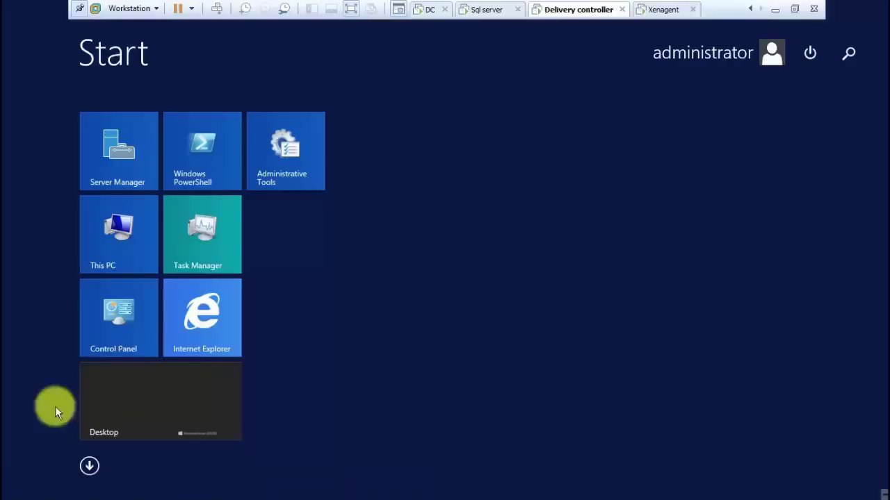
left_click(232, 298)
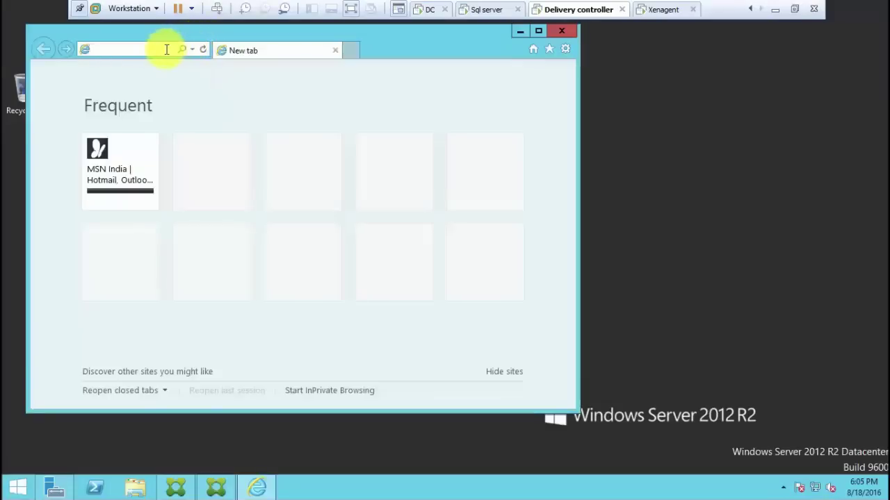
type("http://xendesktop79.harsha.com/Citrix/StoreWeb")
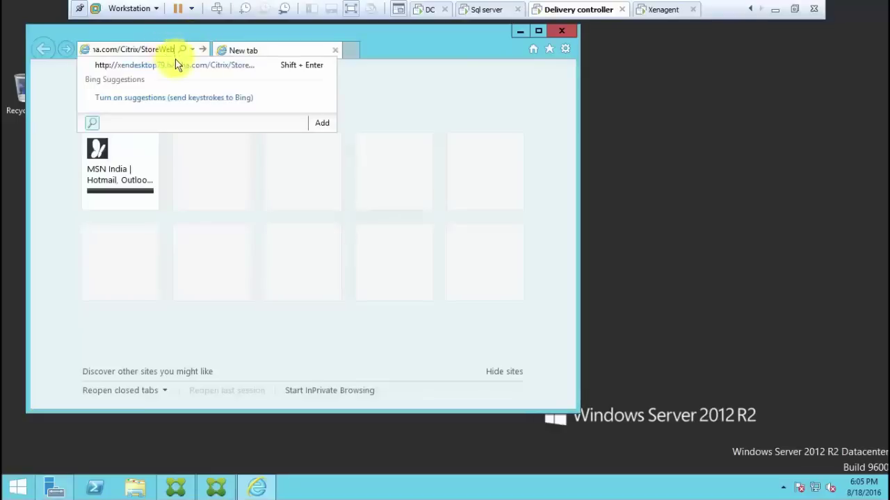
left_click(176, 64)
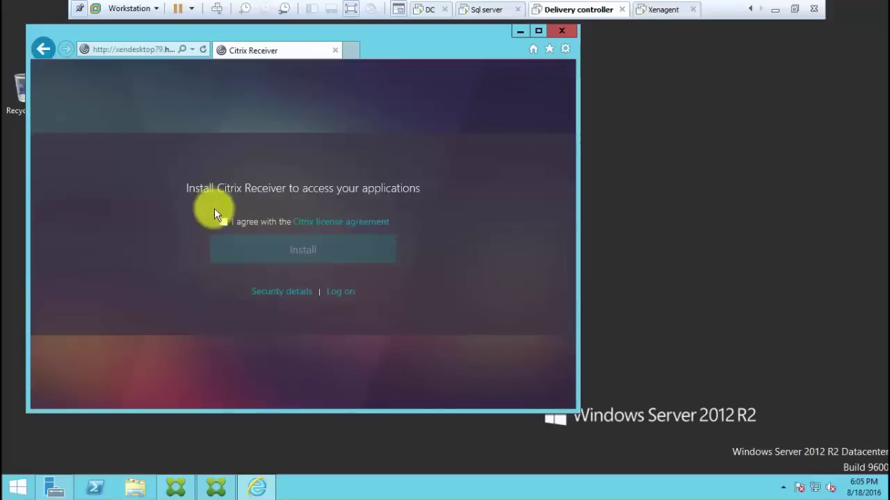
Accept the Citrix Receiver licence and continue with the Receiver install
left_click(224, 222)
left_click(270, 251)
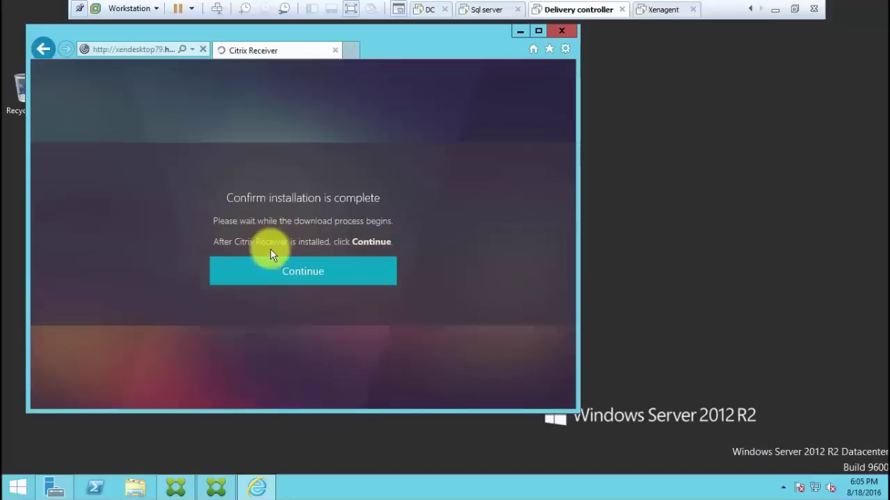
left_click(290, 275)
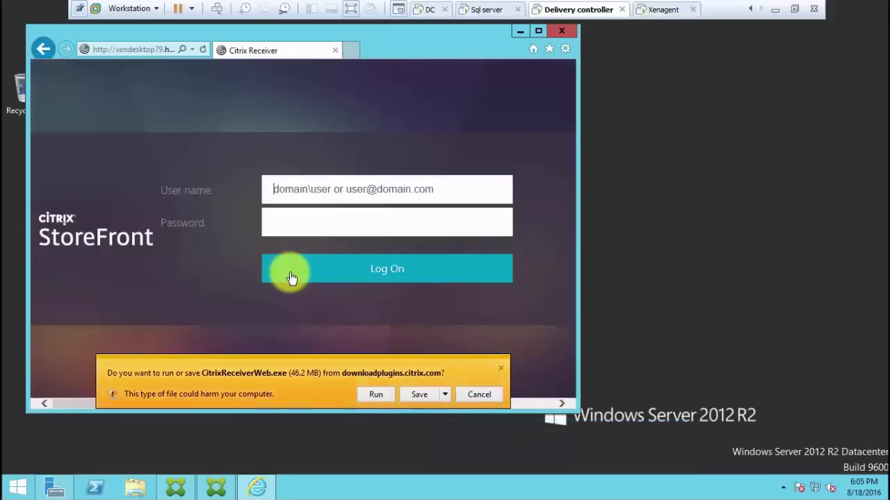
Run CitrixReceiverWeb.exe and install Receiver with the licence accepted and 'No, Thanks' chosen
left_click(375, 397)
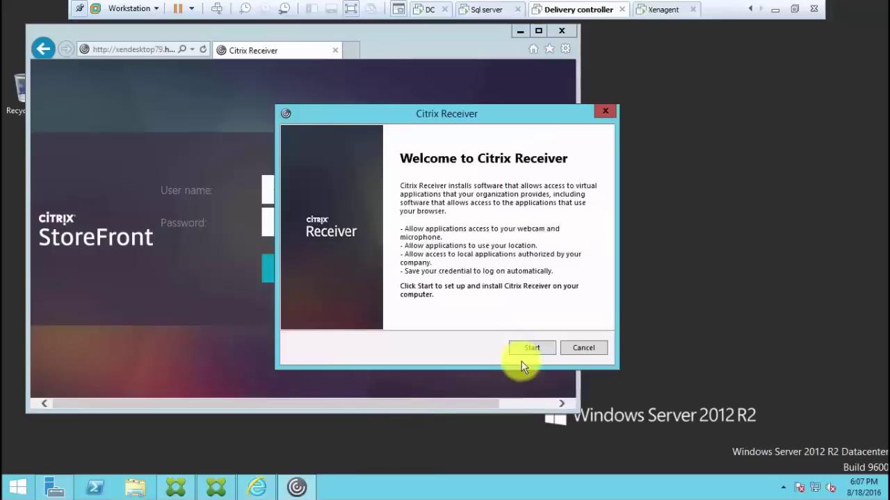
left_click(529, 348)
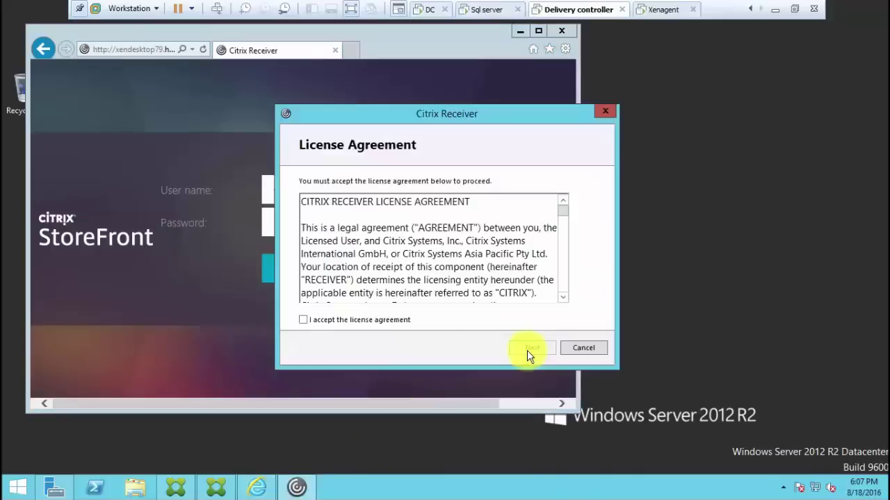
left_click(406, 322)
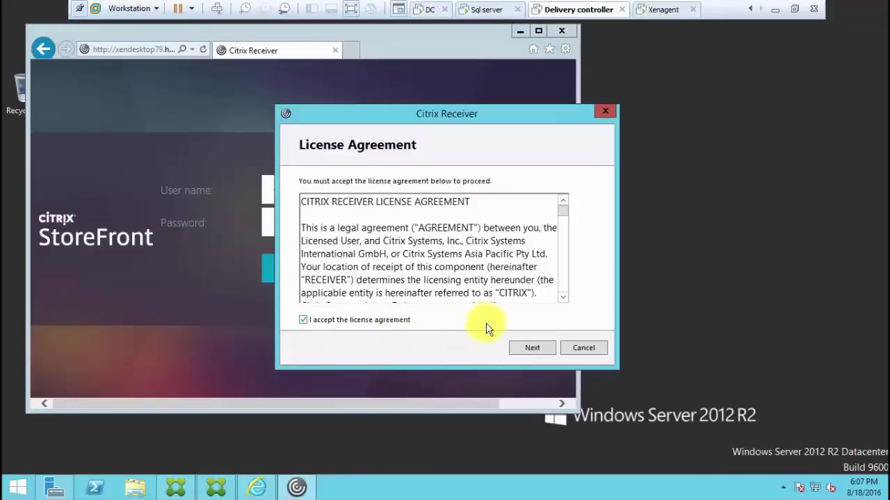
left_click(535, 349)
left_click(536, 349)
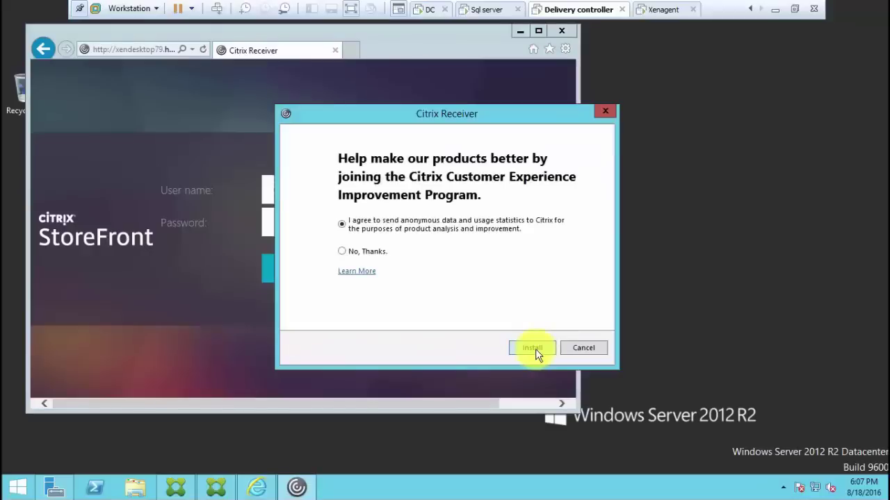
left_click(351, 251)
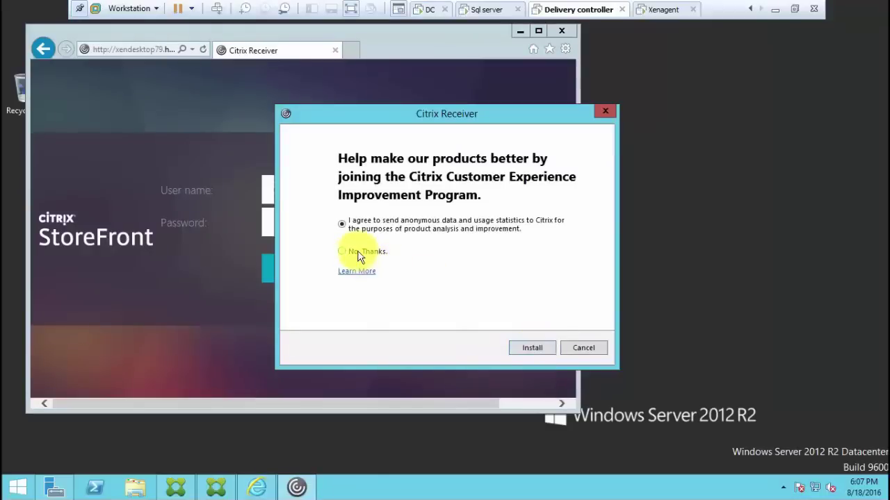
left_click(532, 348)
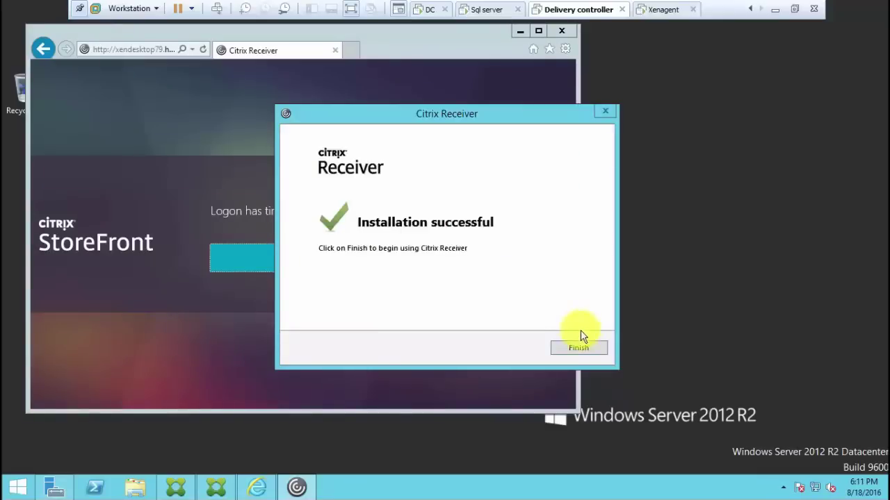
left_click(579, 347)
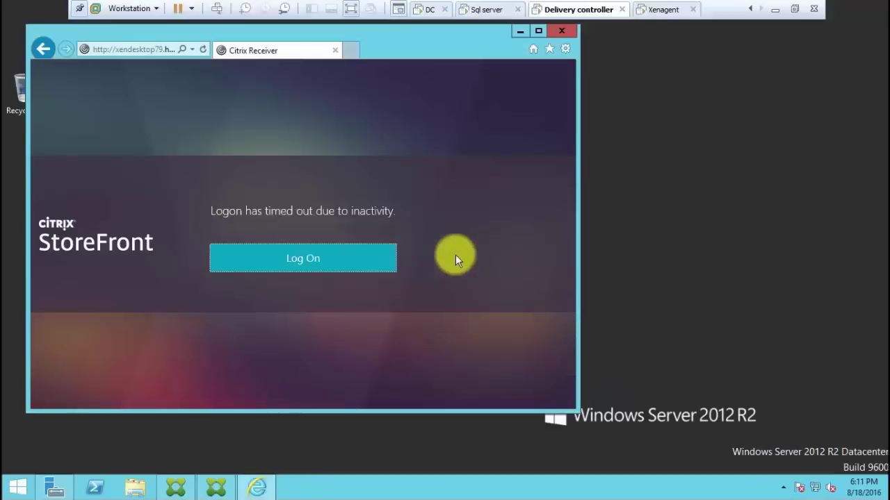
Allow the Citrix add-on and log on to StoreFront with the domain administrator credentials
left_click(383, 258)
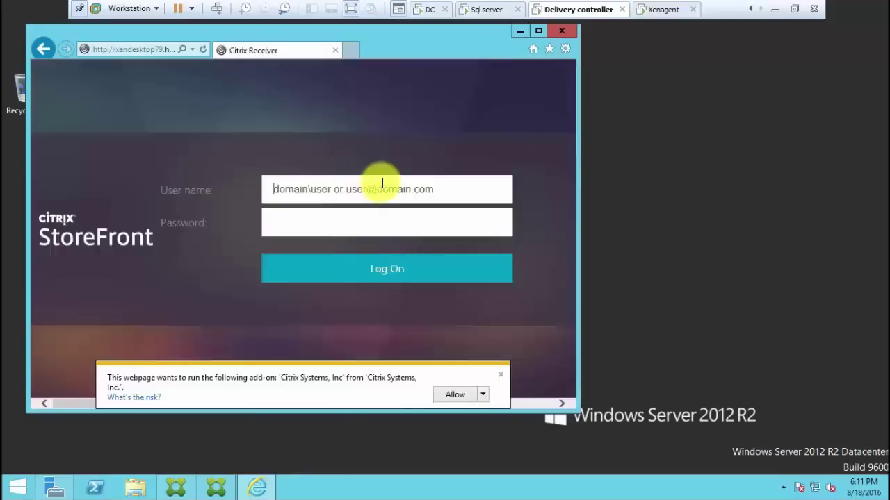
left_click(453, 398)
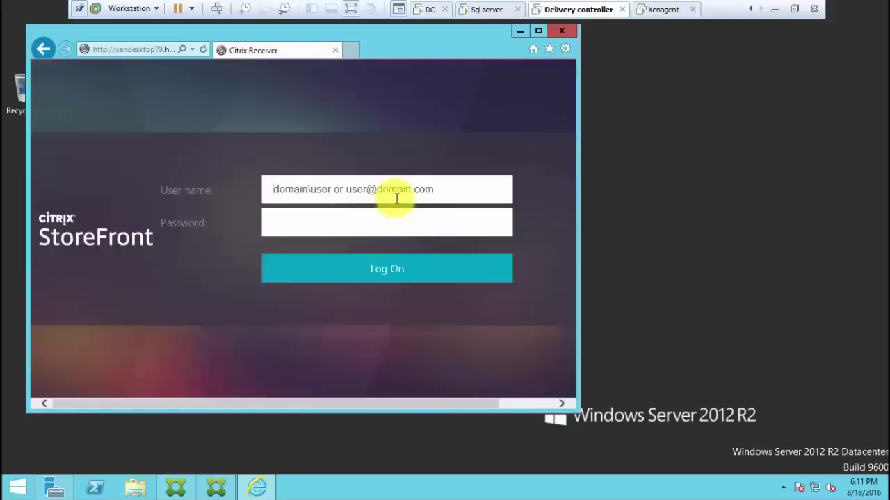
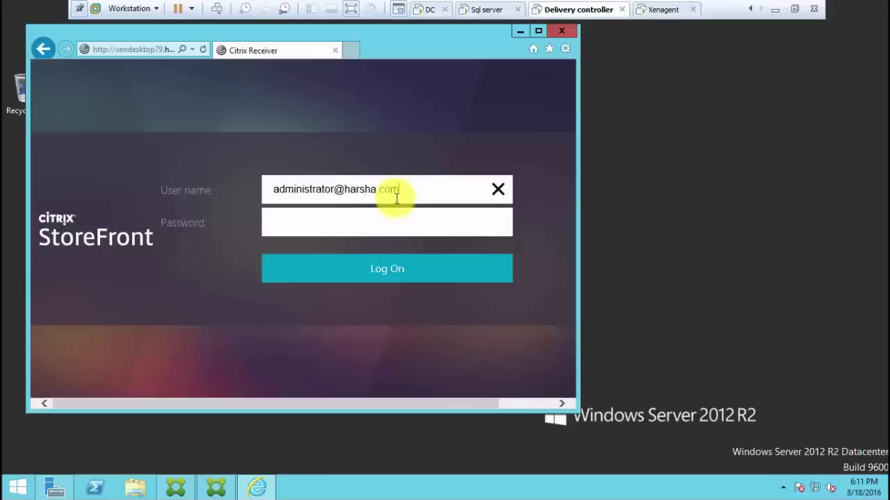
key("Tab")
type("•••••")
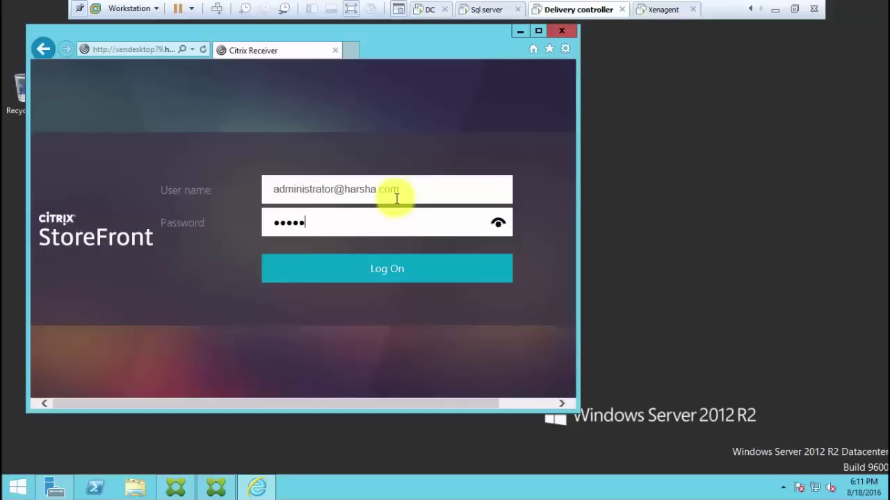
type("•••")
left_click(400, 271)
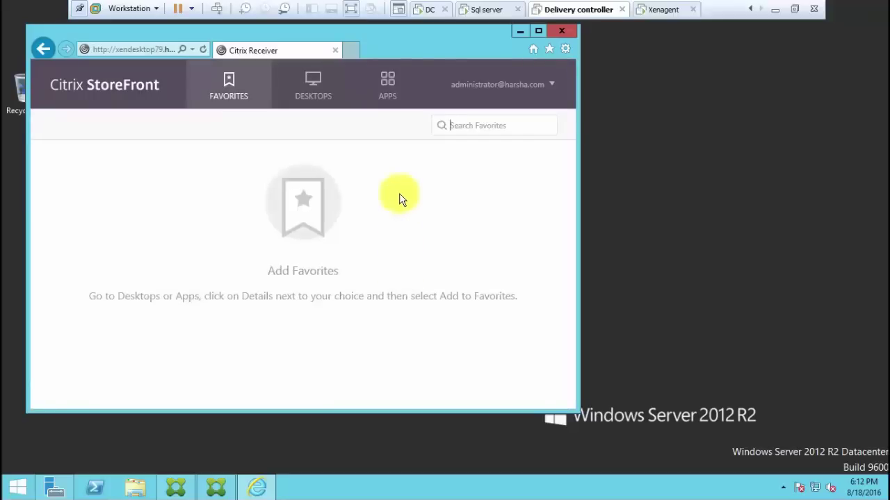
Check the Desktops and Apps tabs, then launch 'windows 7 sharing desktop'
left_click(325, 84)
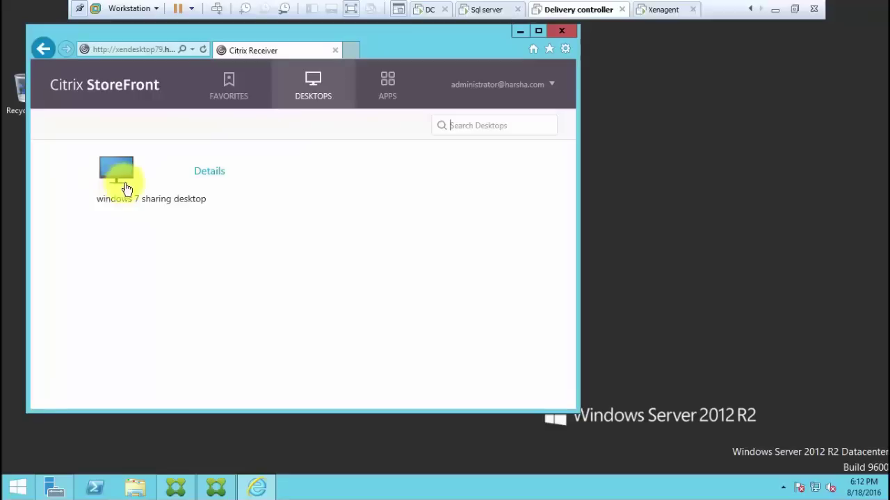
left_click(391, 84)
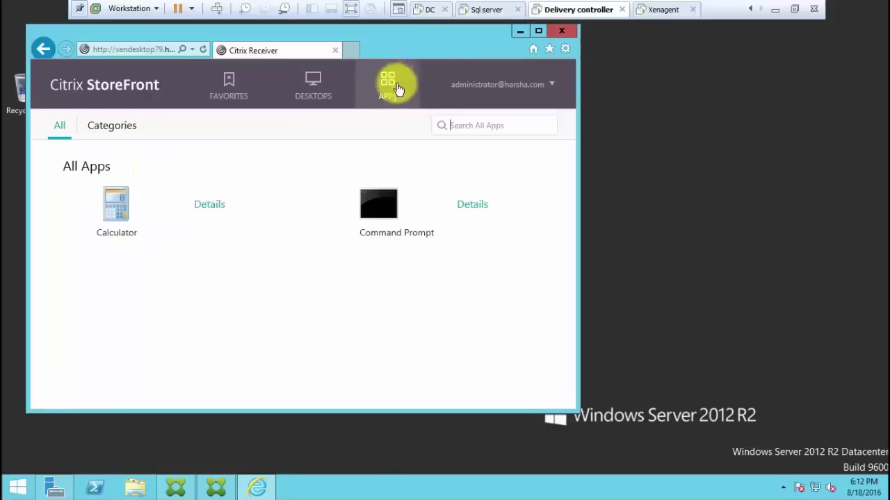
left_click(303, 90)
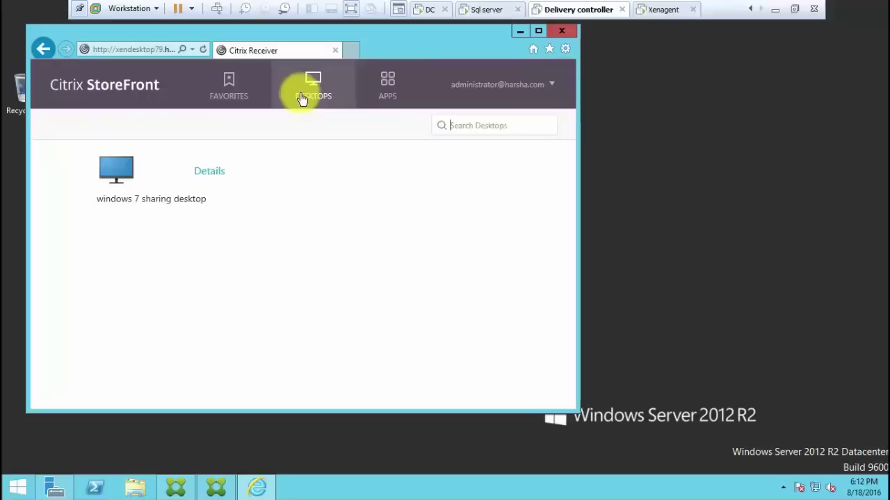
left_click(123, 174)
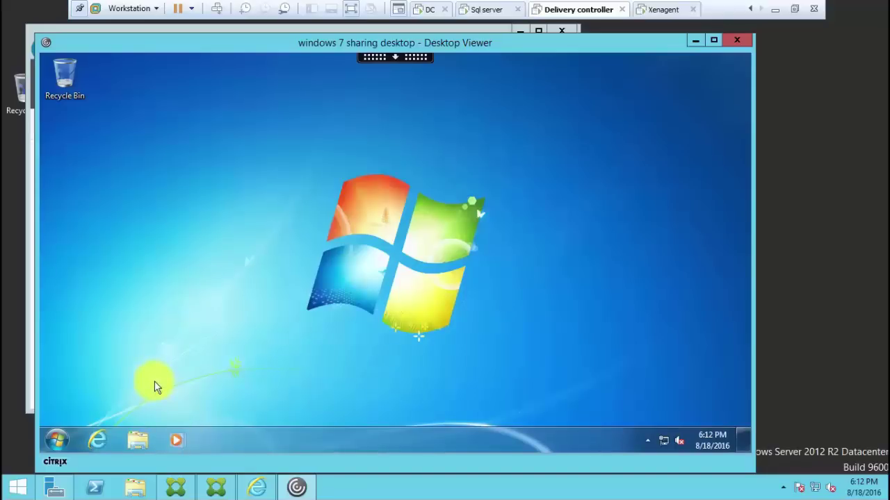
Close Desktop Viewer and confirm disconnecting from the windows 7 sharing desktop
left_click(737, 39)
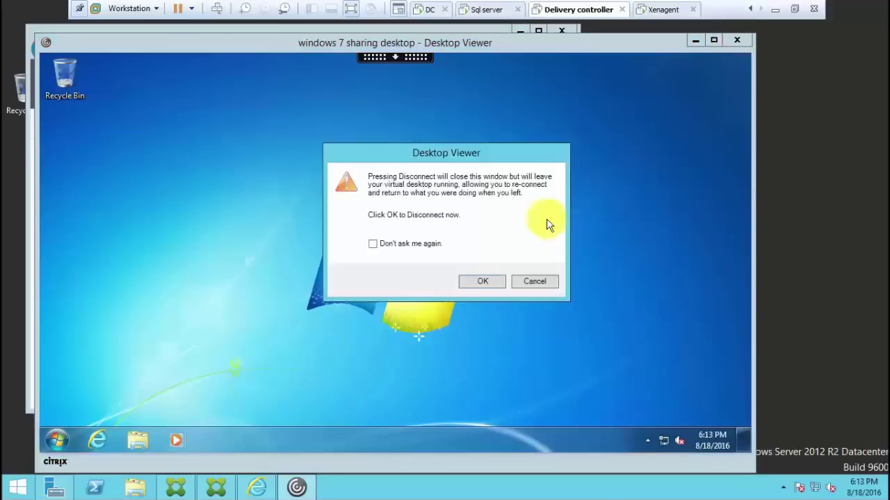
left_click(483, 283)
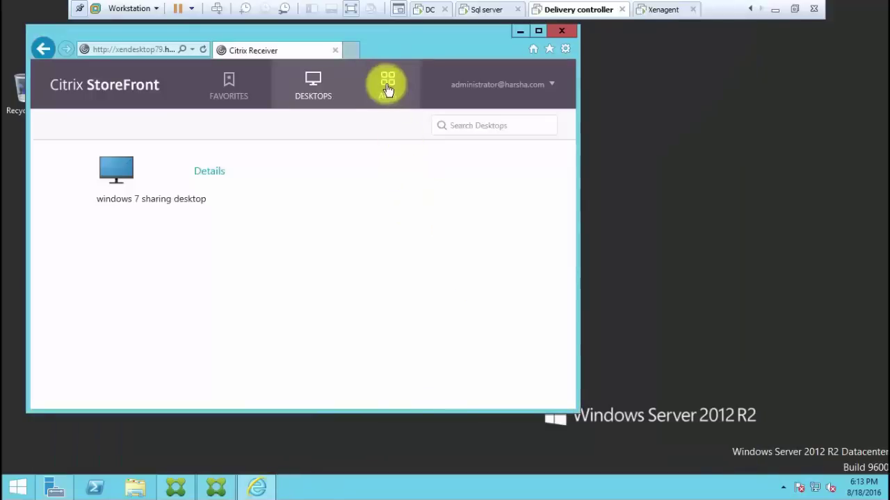
Log the administrator off StoreFront and close Internet Explorer
left_click(387, 88)
left_click(526, 89)
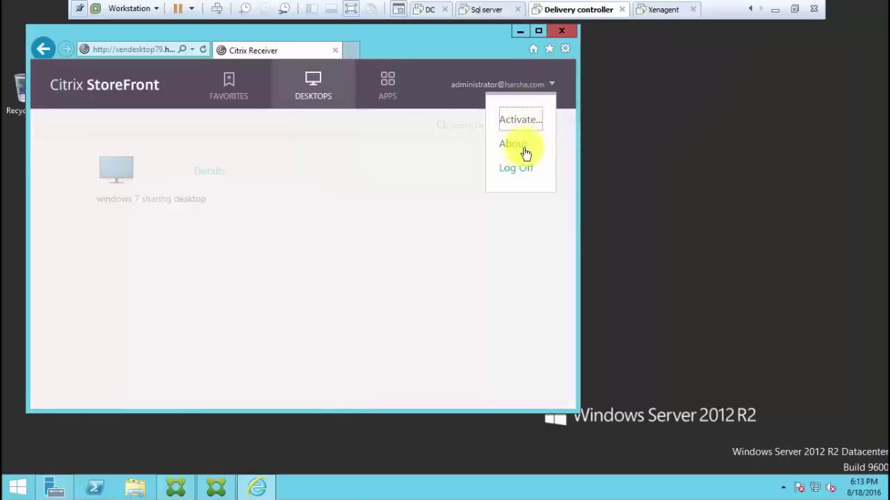
left_click(518, 168)
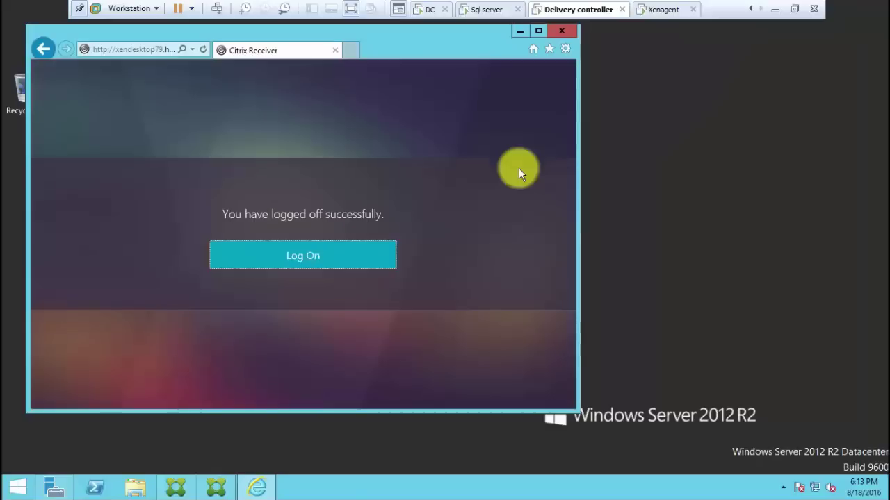
left_click(568, 31)
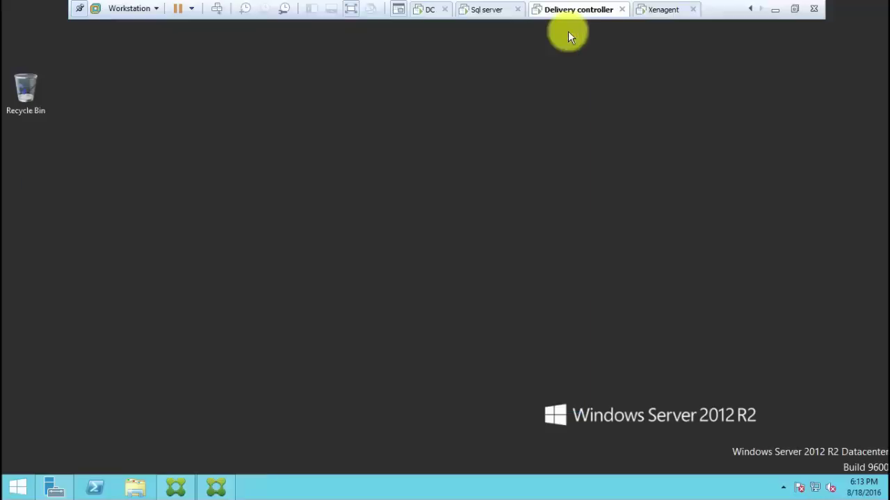